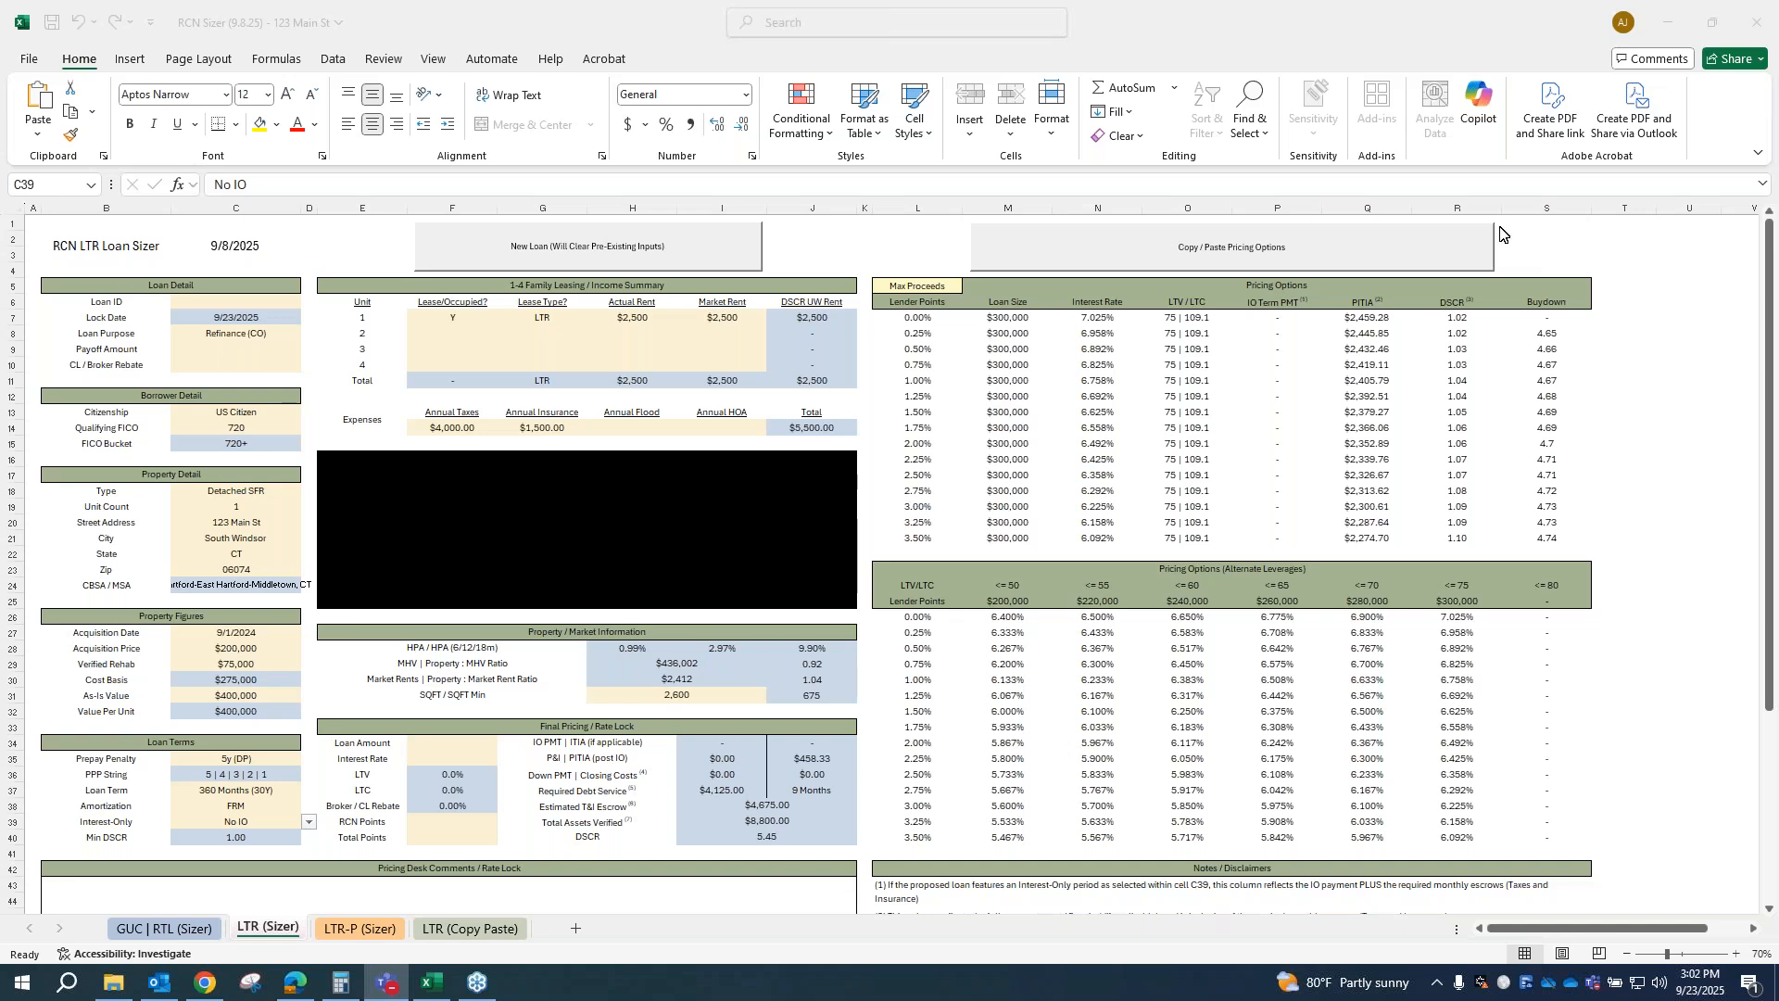
# Step: Review the available loan purpose and citizenship options, and the qualifying FICO input
pyautogui.click(296, 823)
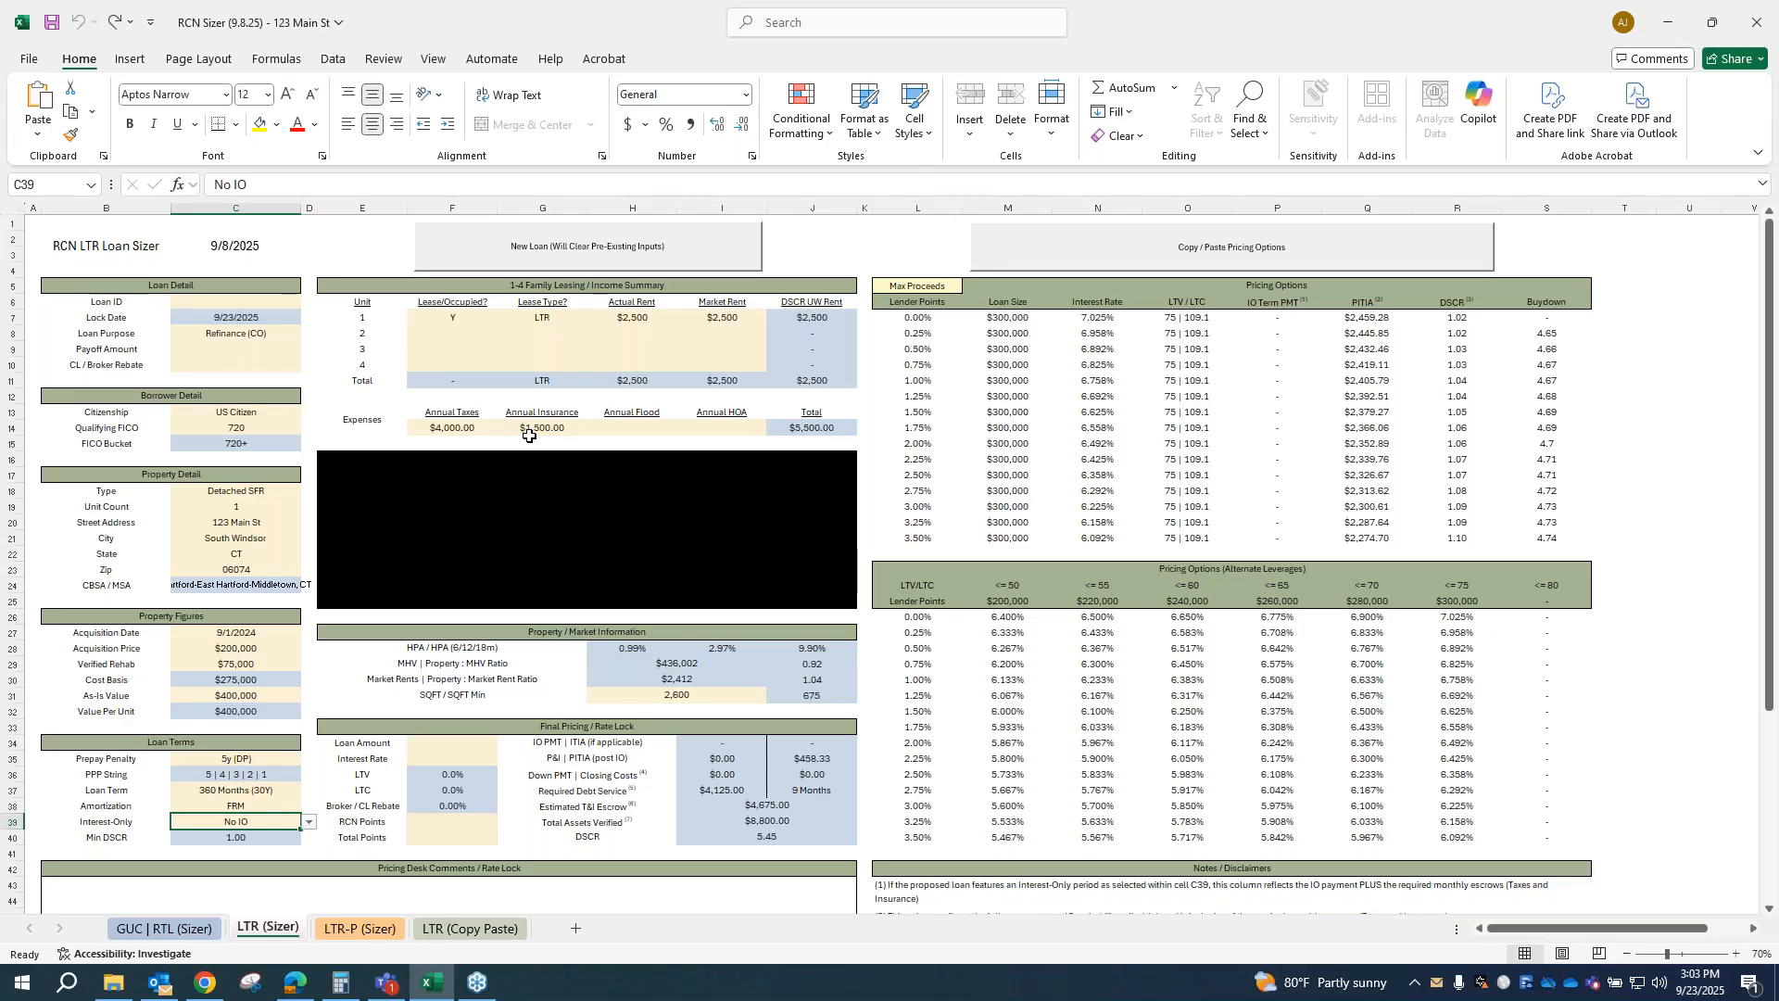
pyautogui.click(269, 333)
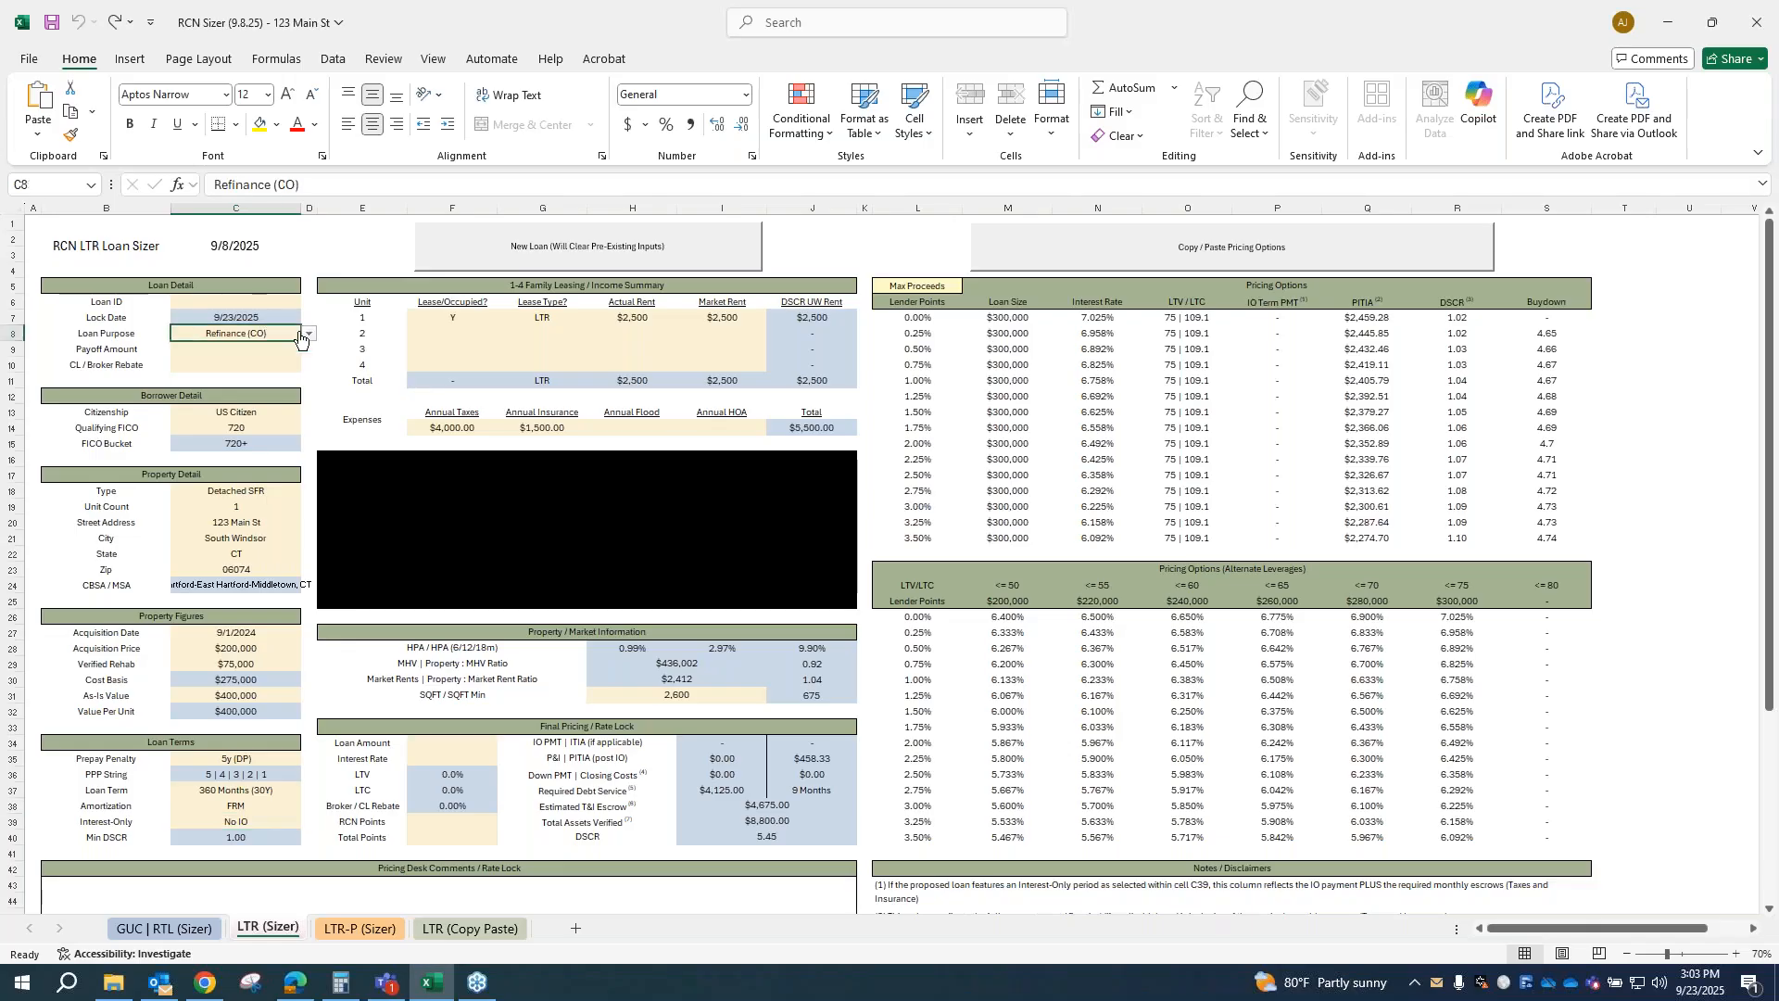
pyautogui.click(311, 335)
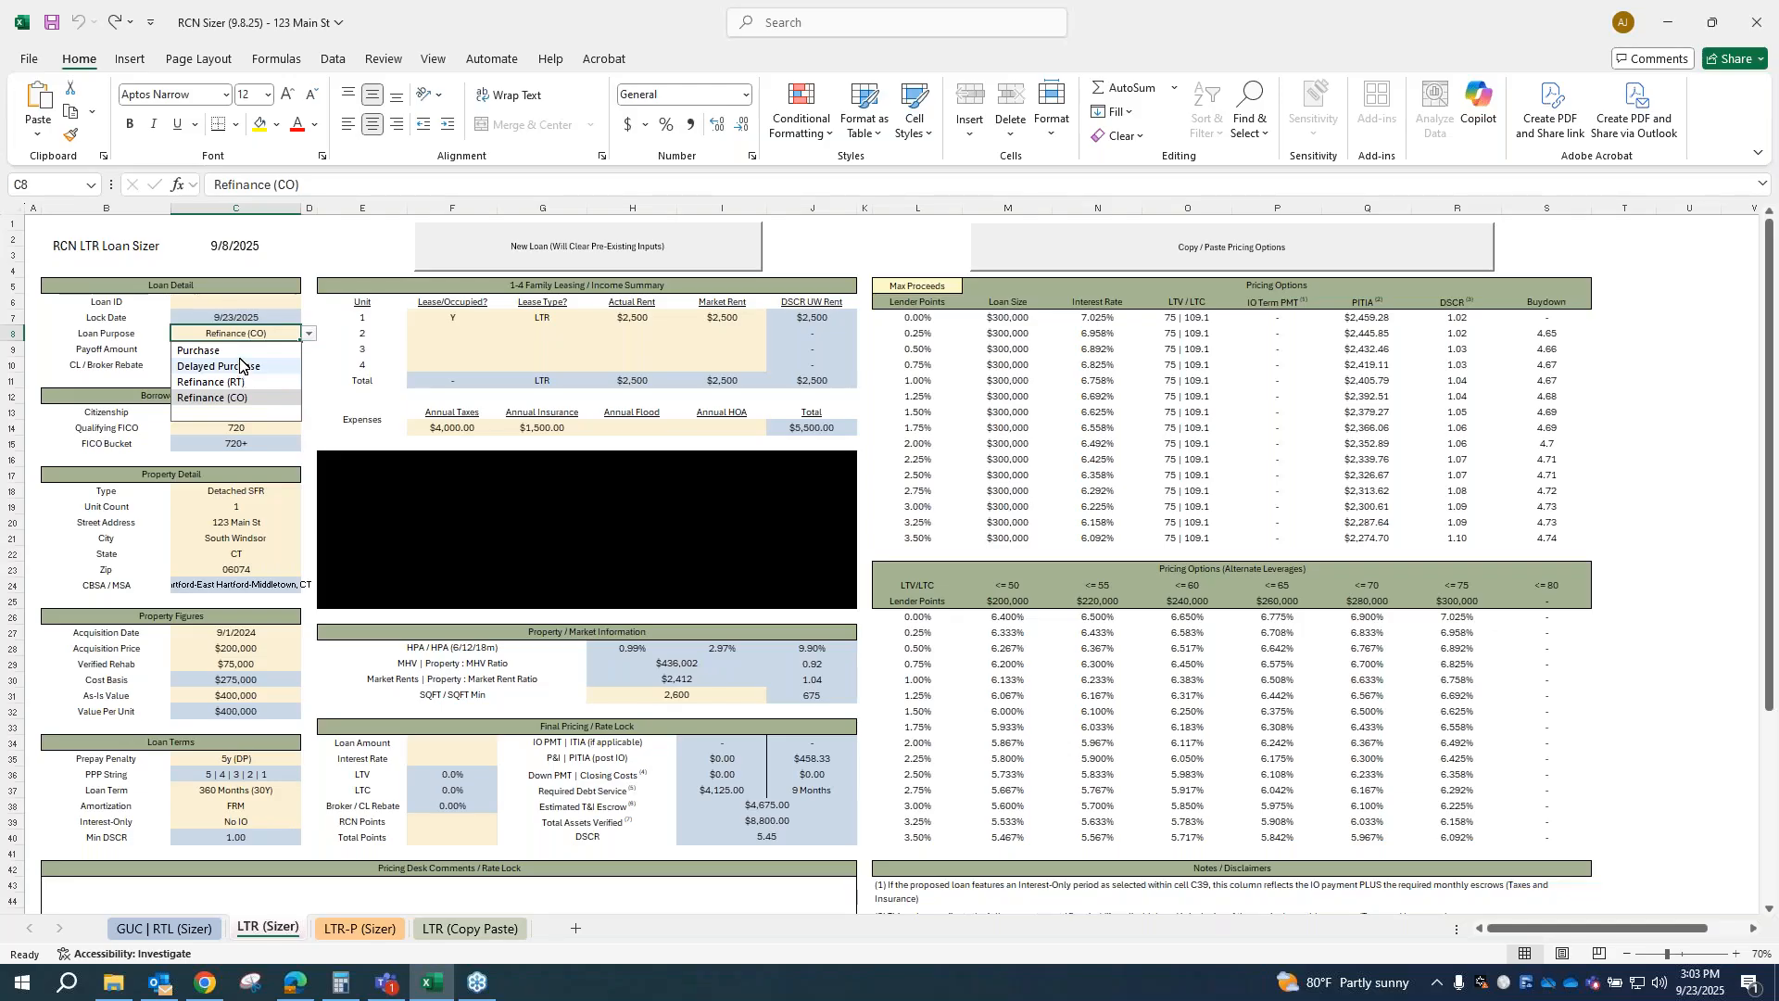
pyautogui.press('Escape')
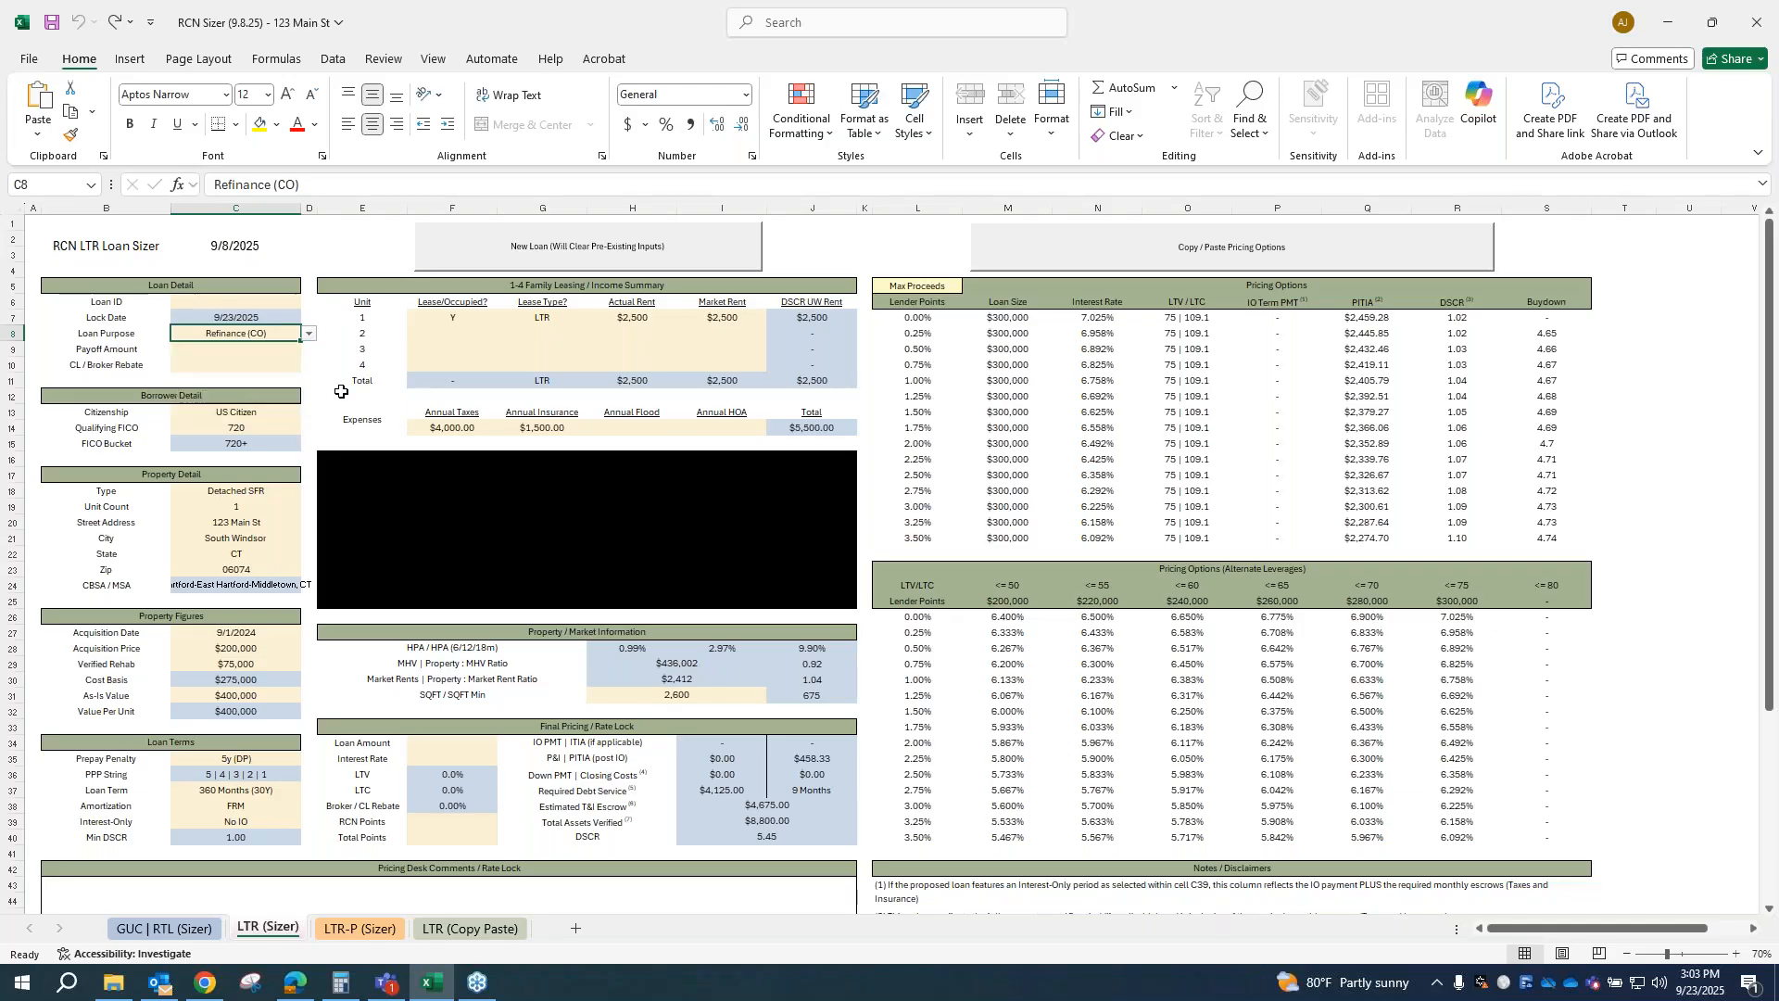
pyautogui.click(228, 413)
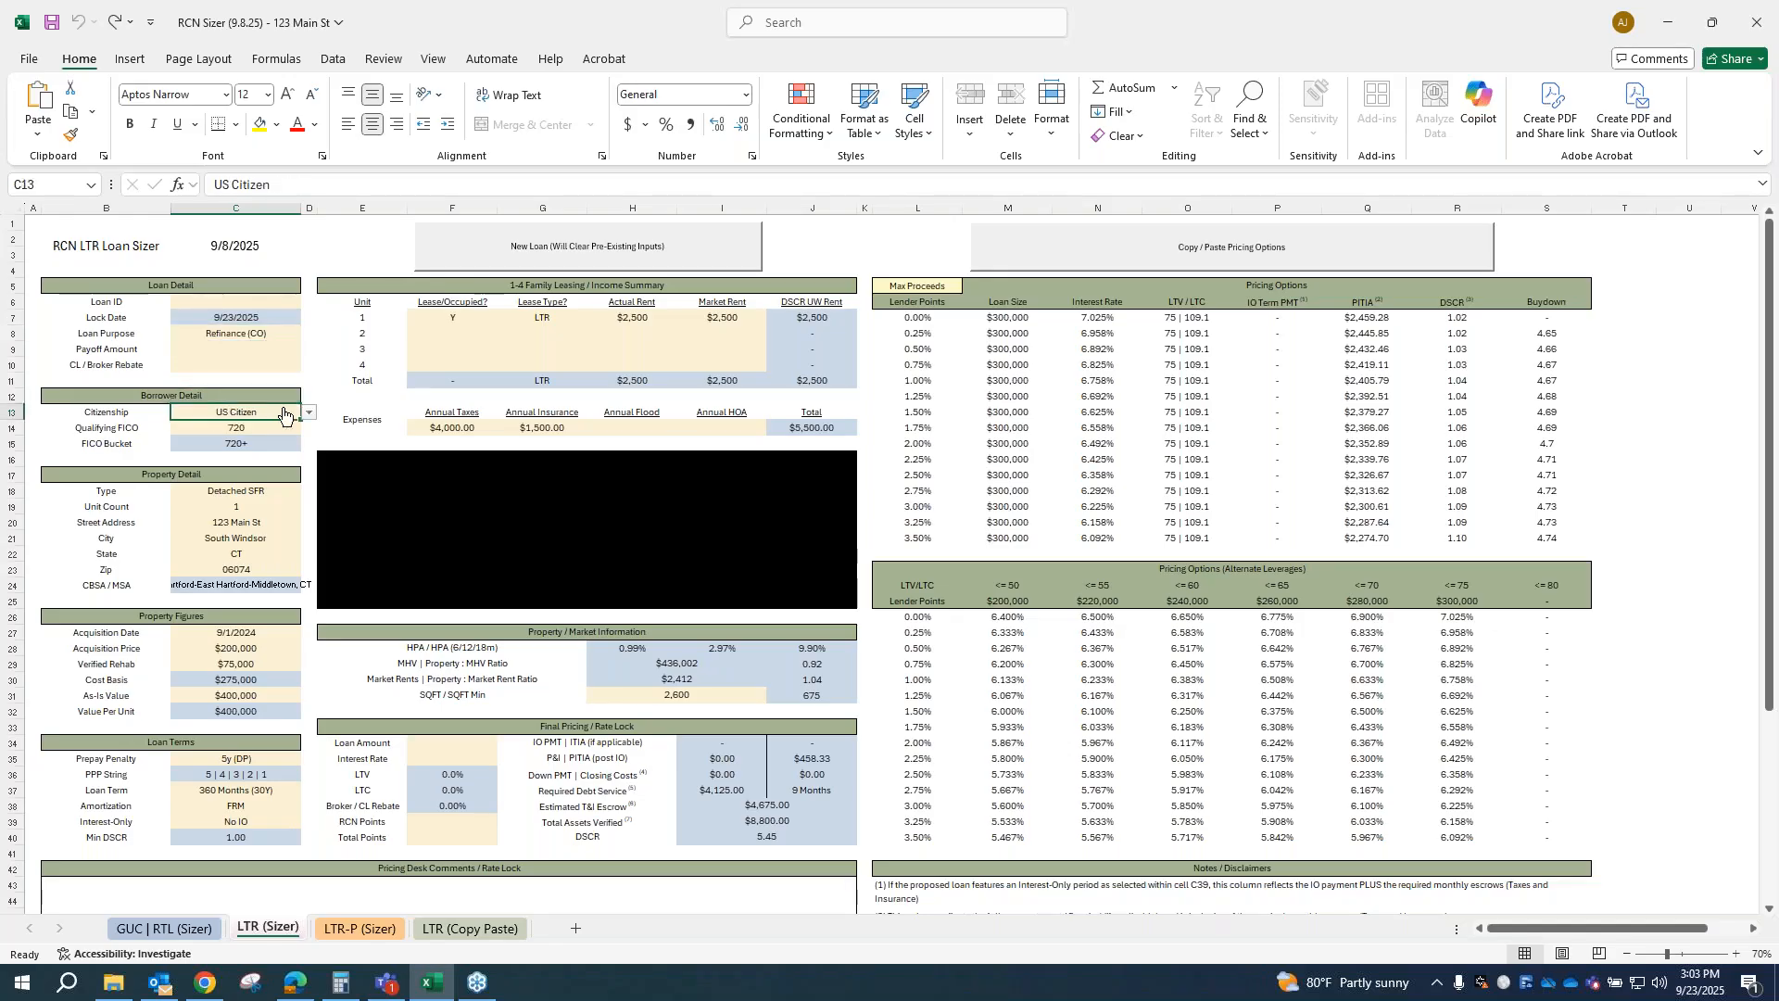
pyautogui.click(307, 413)
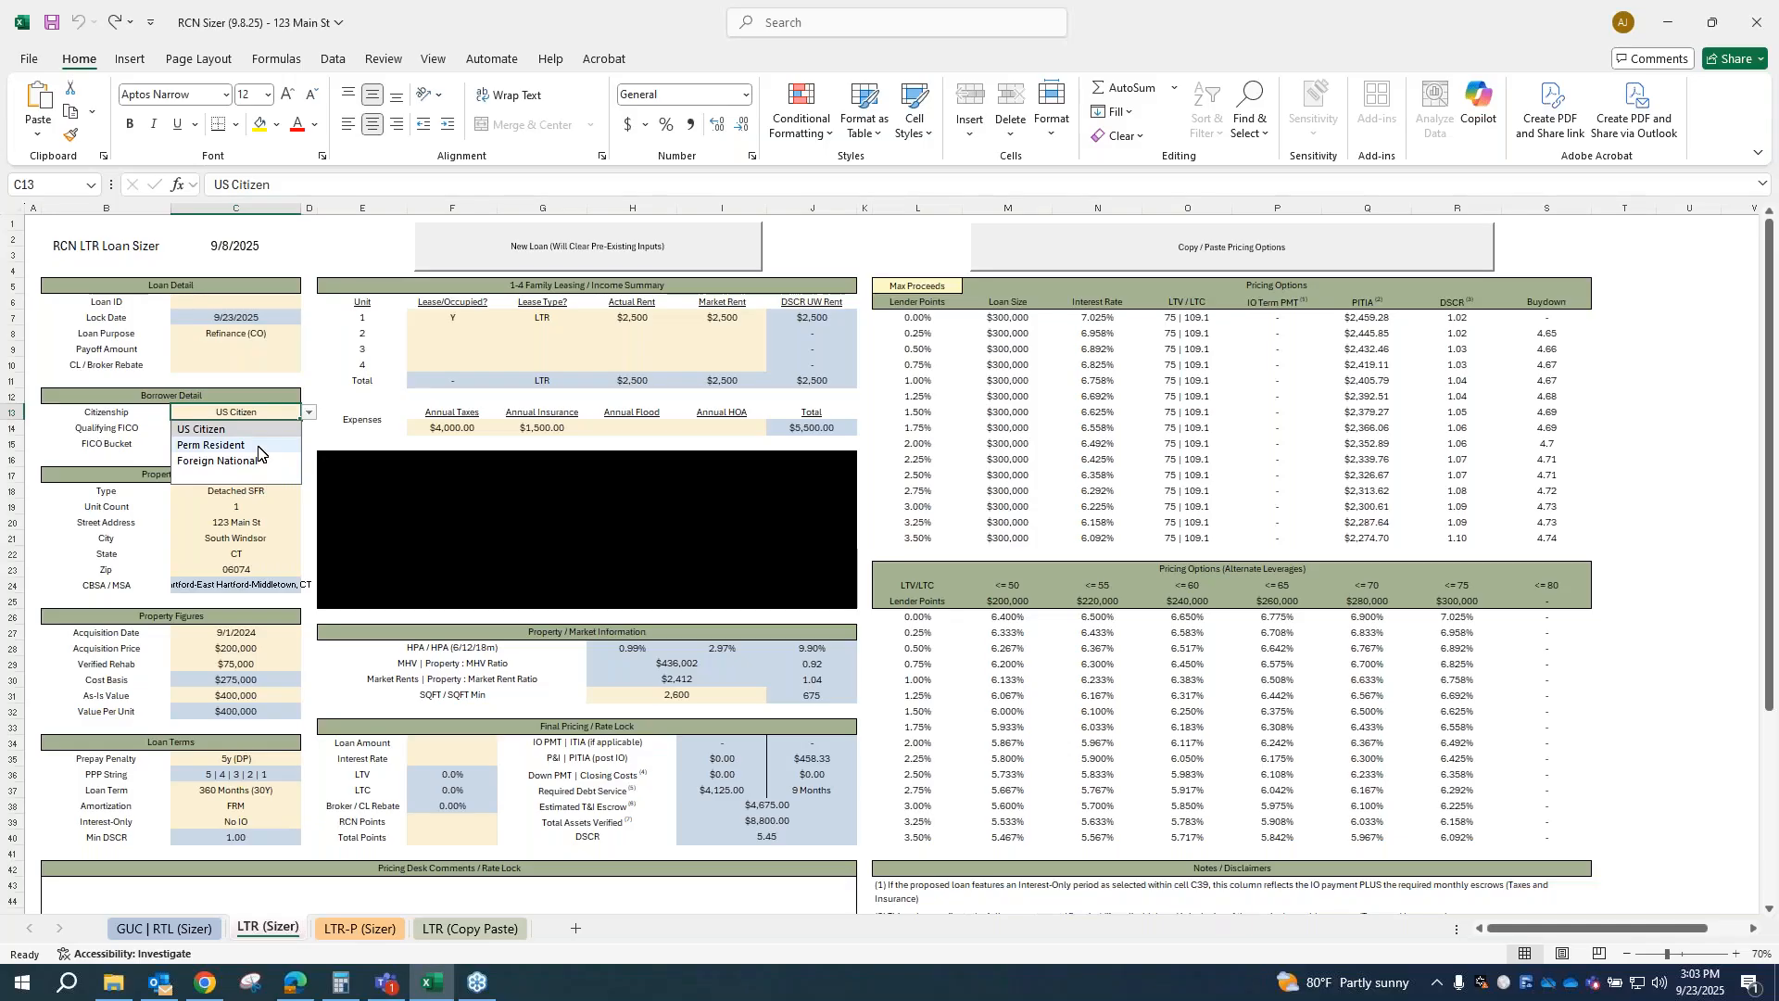
pyautogui.press('Escape')
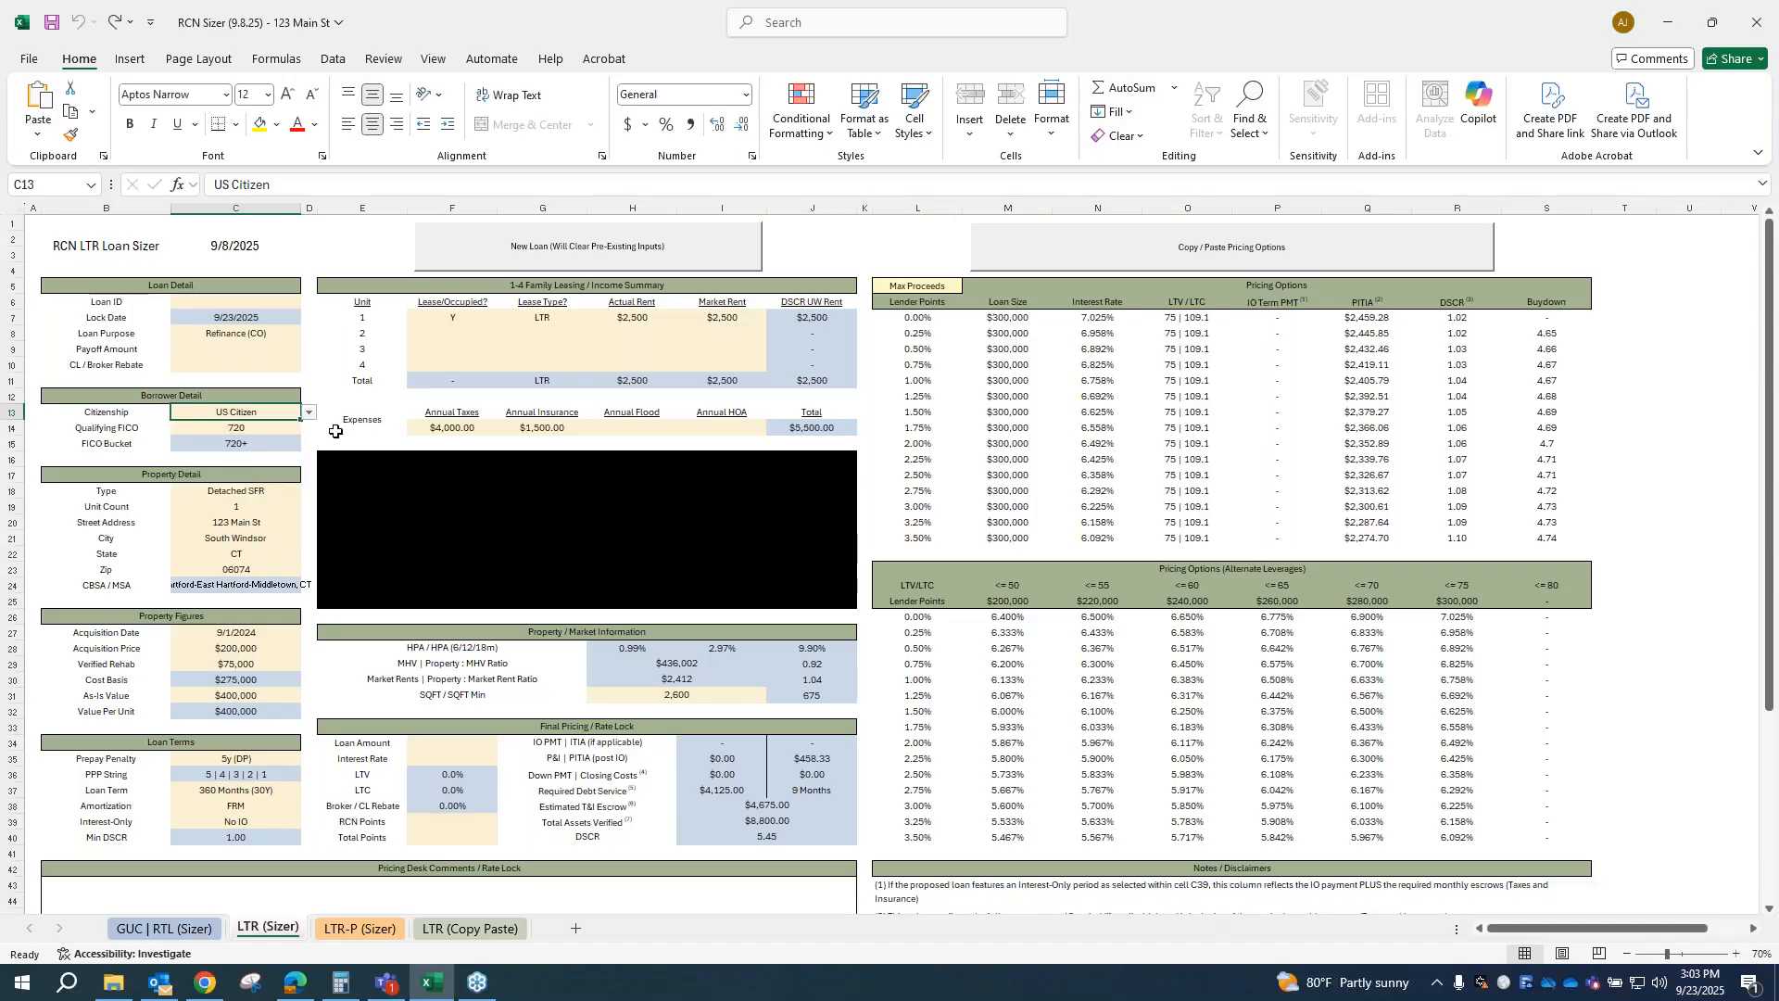
pyautogui.click(213, 432)
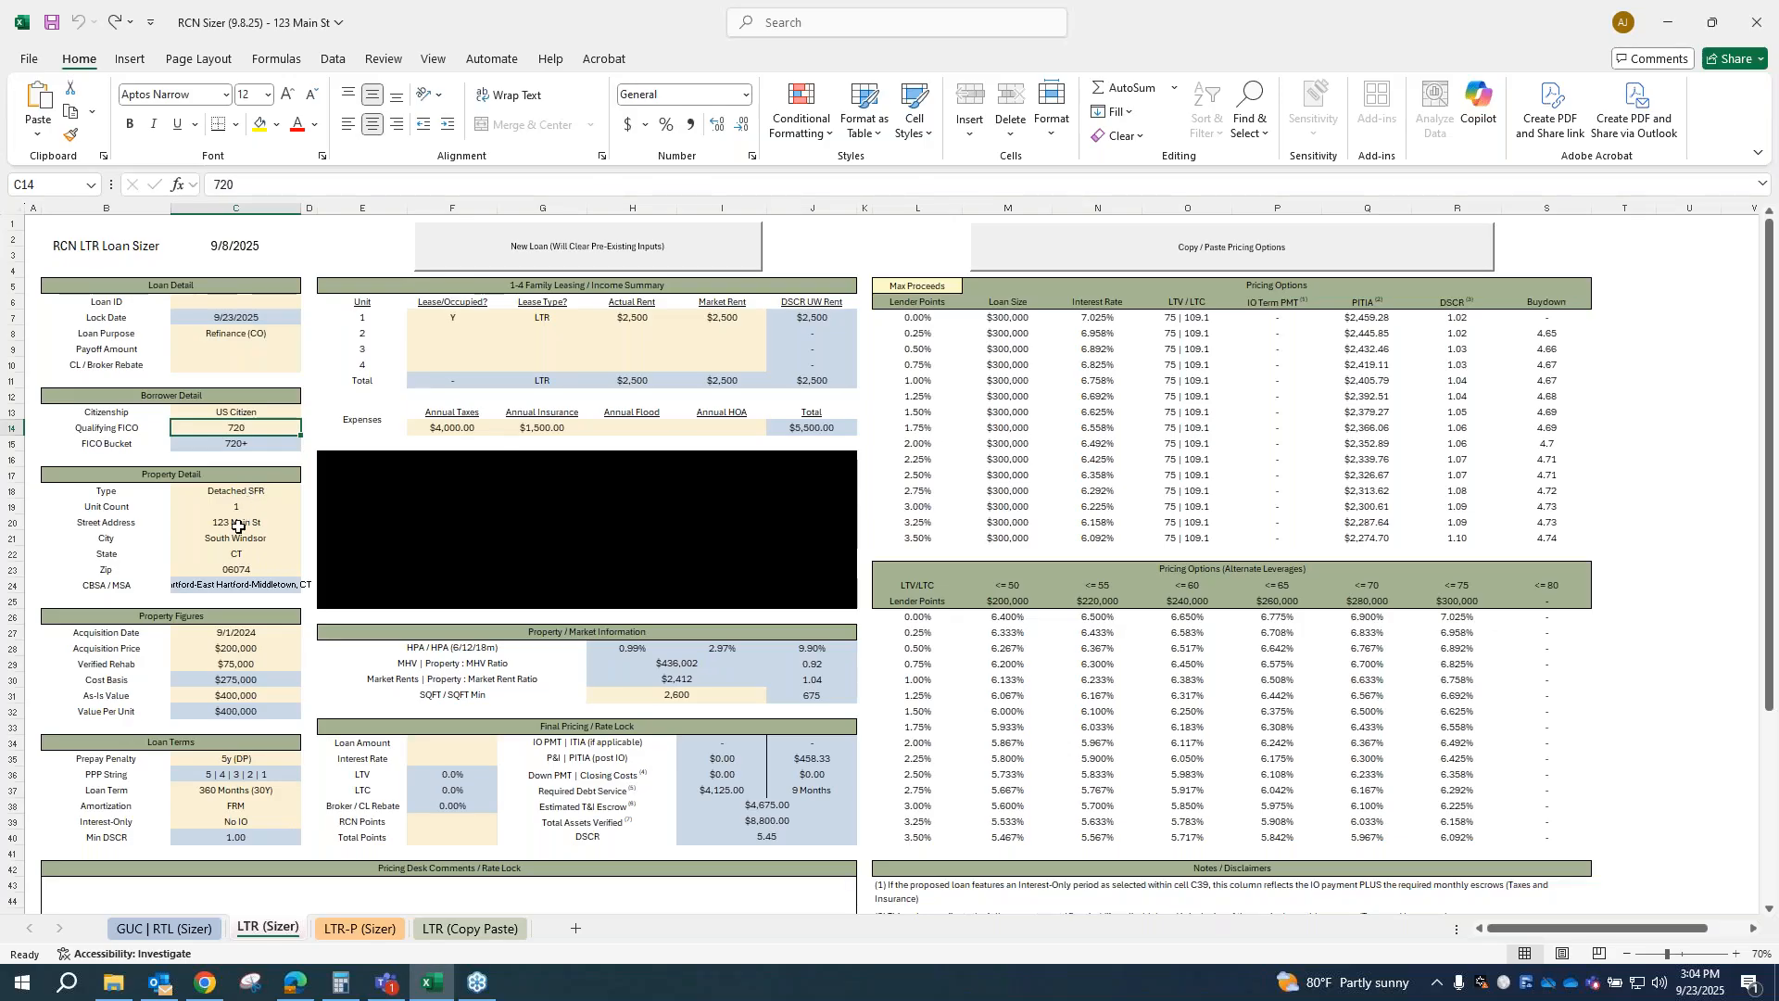
# Step: Examine the Property Detail inputs, covering property type, unit count, street address, city, state and zip
pyautogui.press('Down')
pyautogui.press('Down')
pyautogui.press('Down')
pyautogui.press('Down')
pyautogui.press('Down')
pyautogui.press('Down')
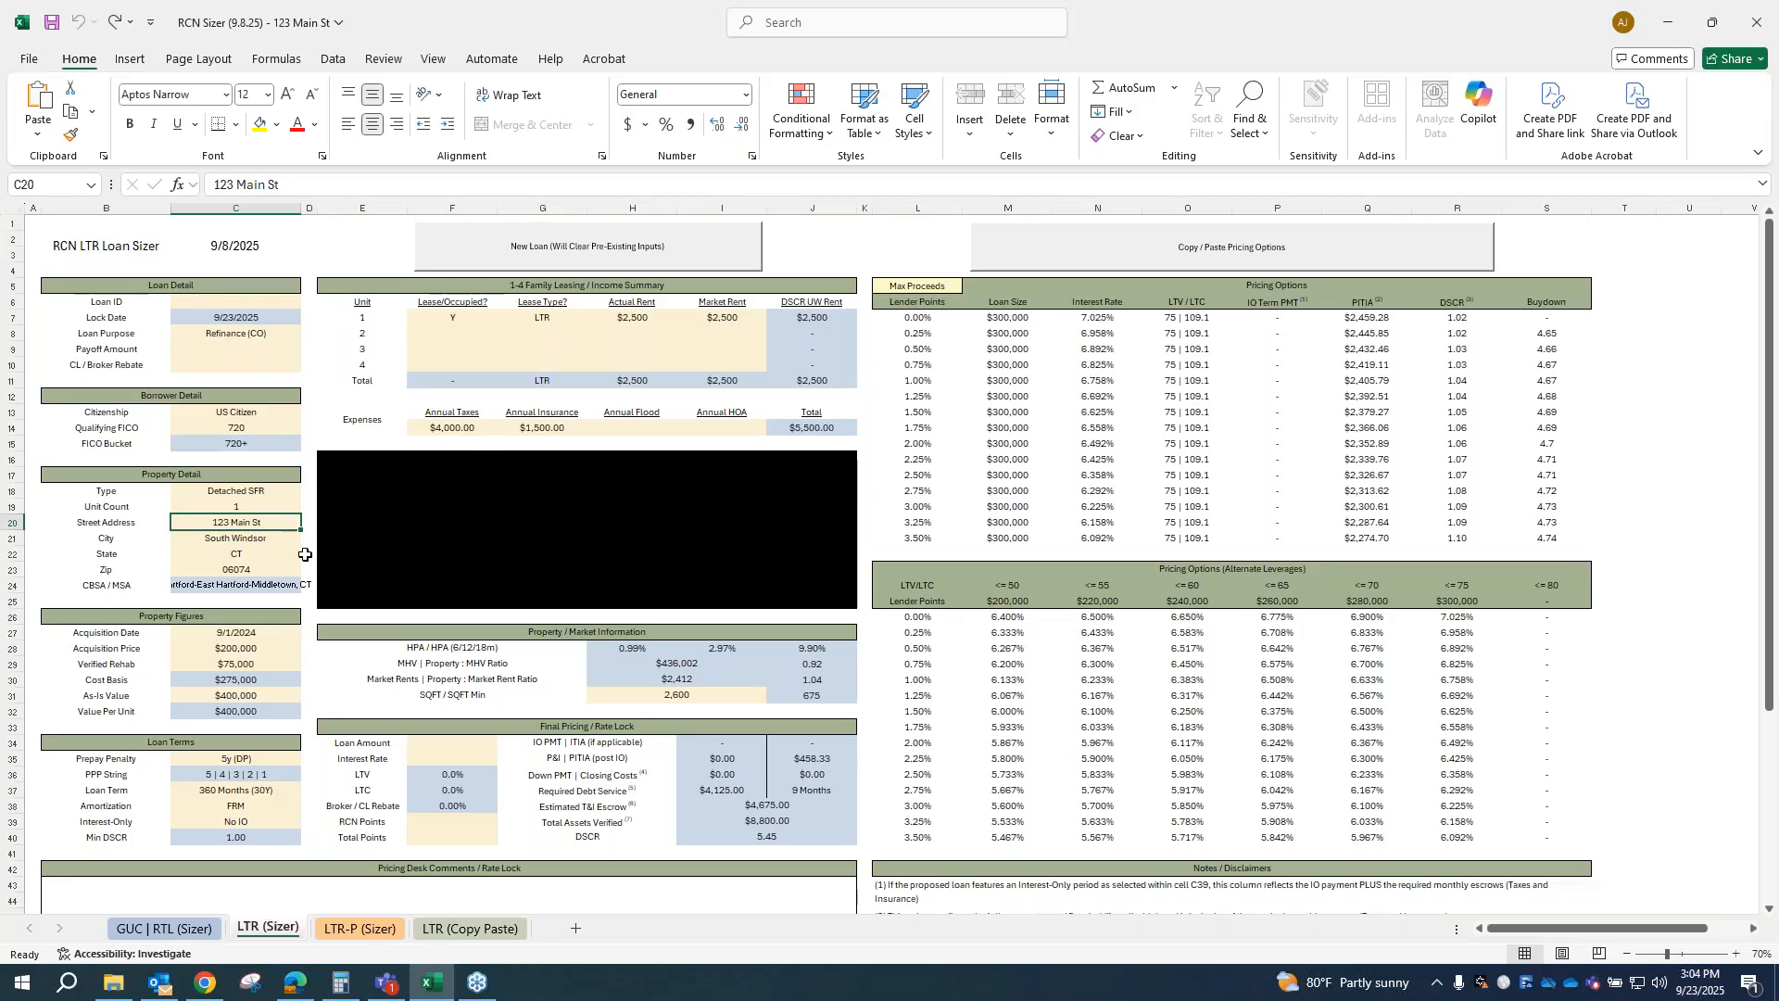
pyautogui.press('Down')
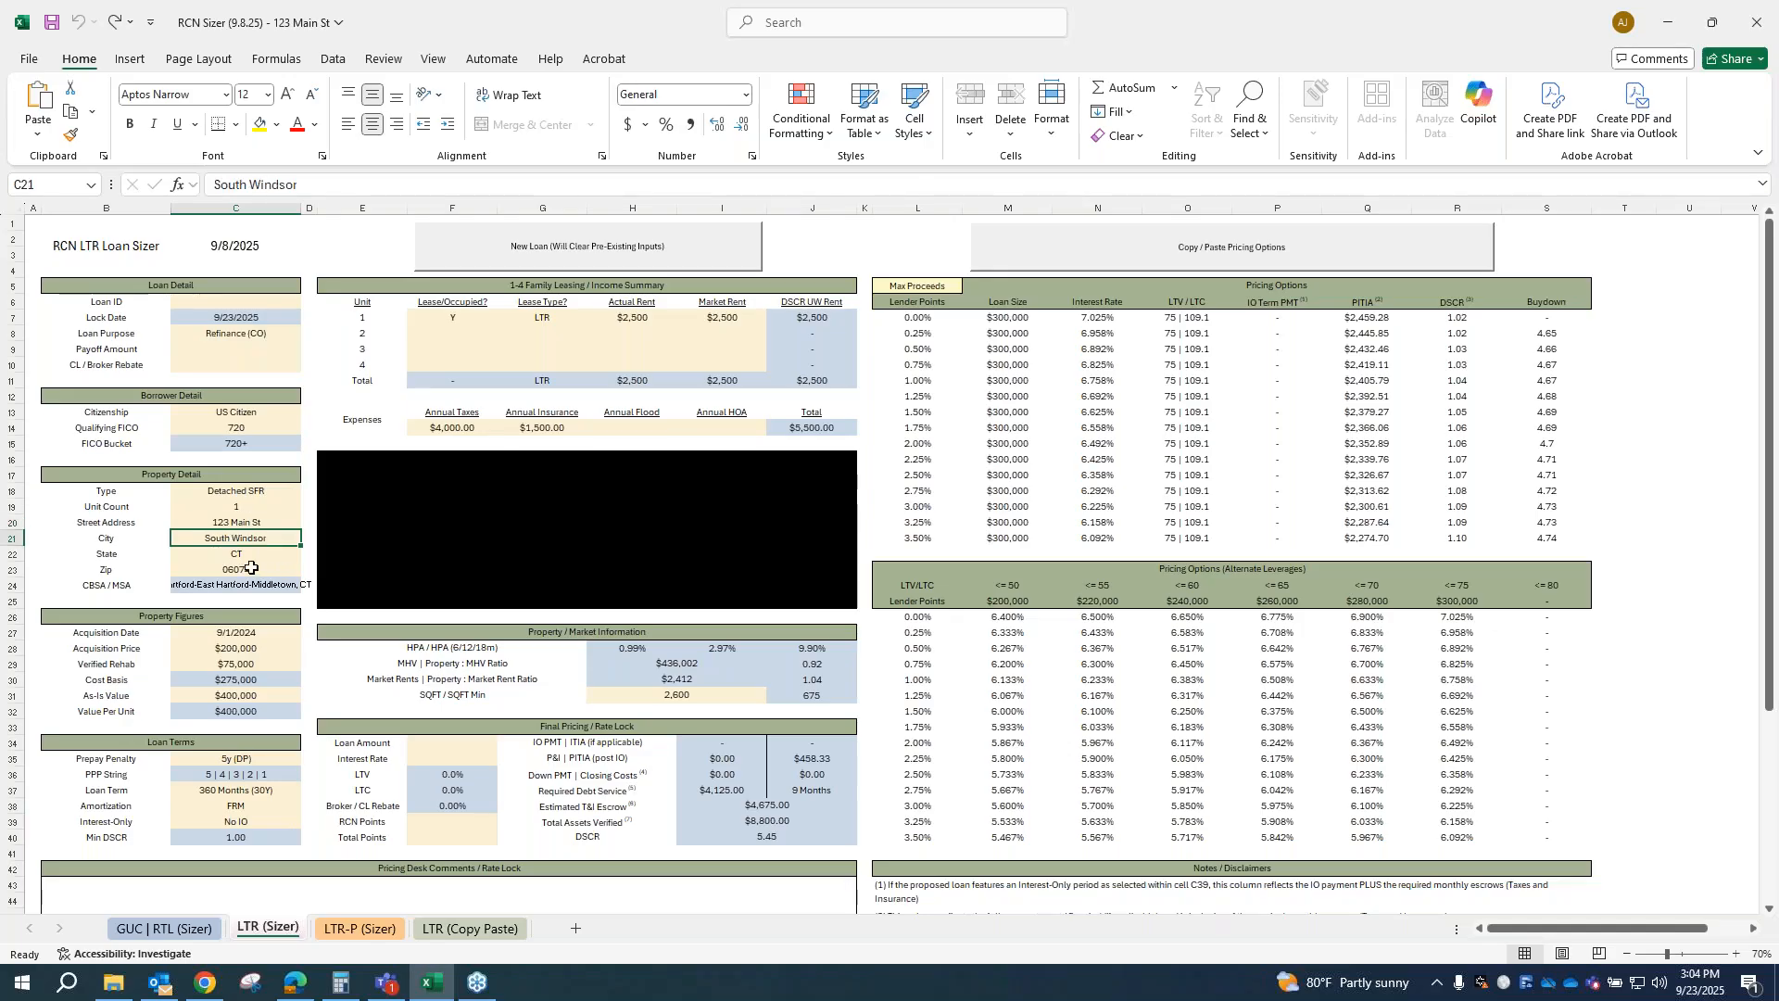
pyautogui.click(231, 492)
pyautogui.press('Down')
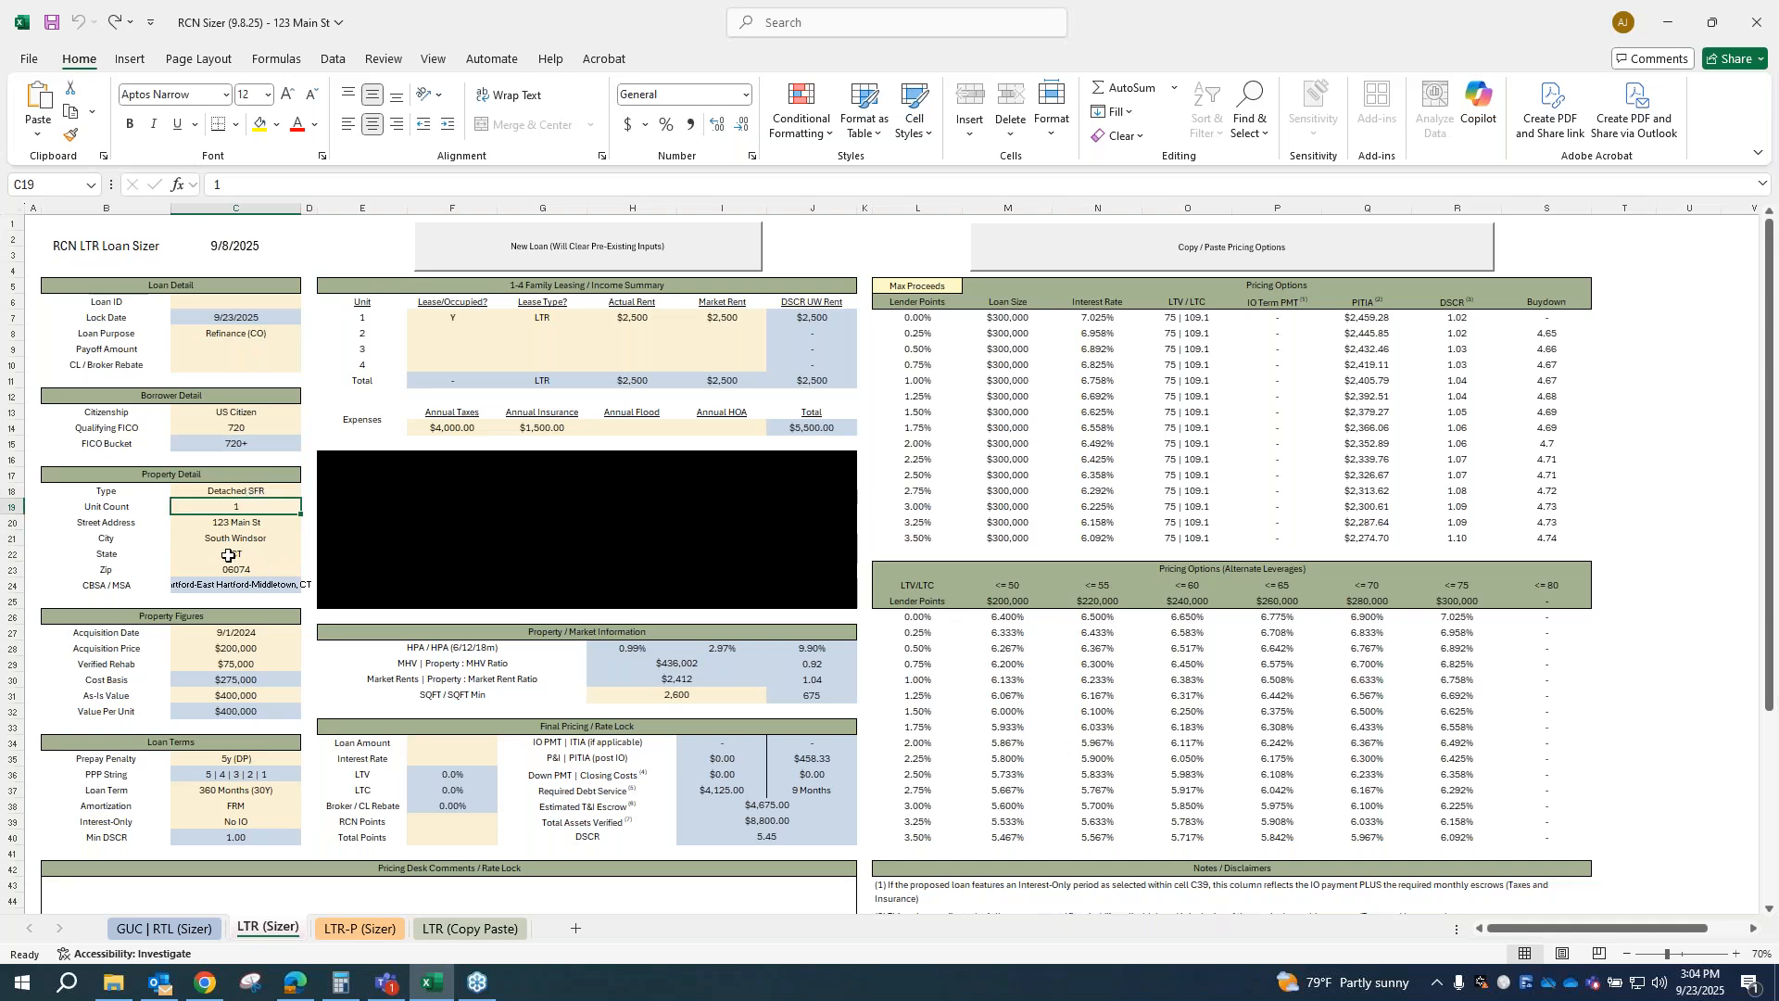
pyautogui.click(249, 539)
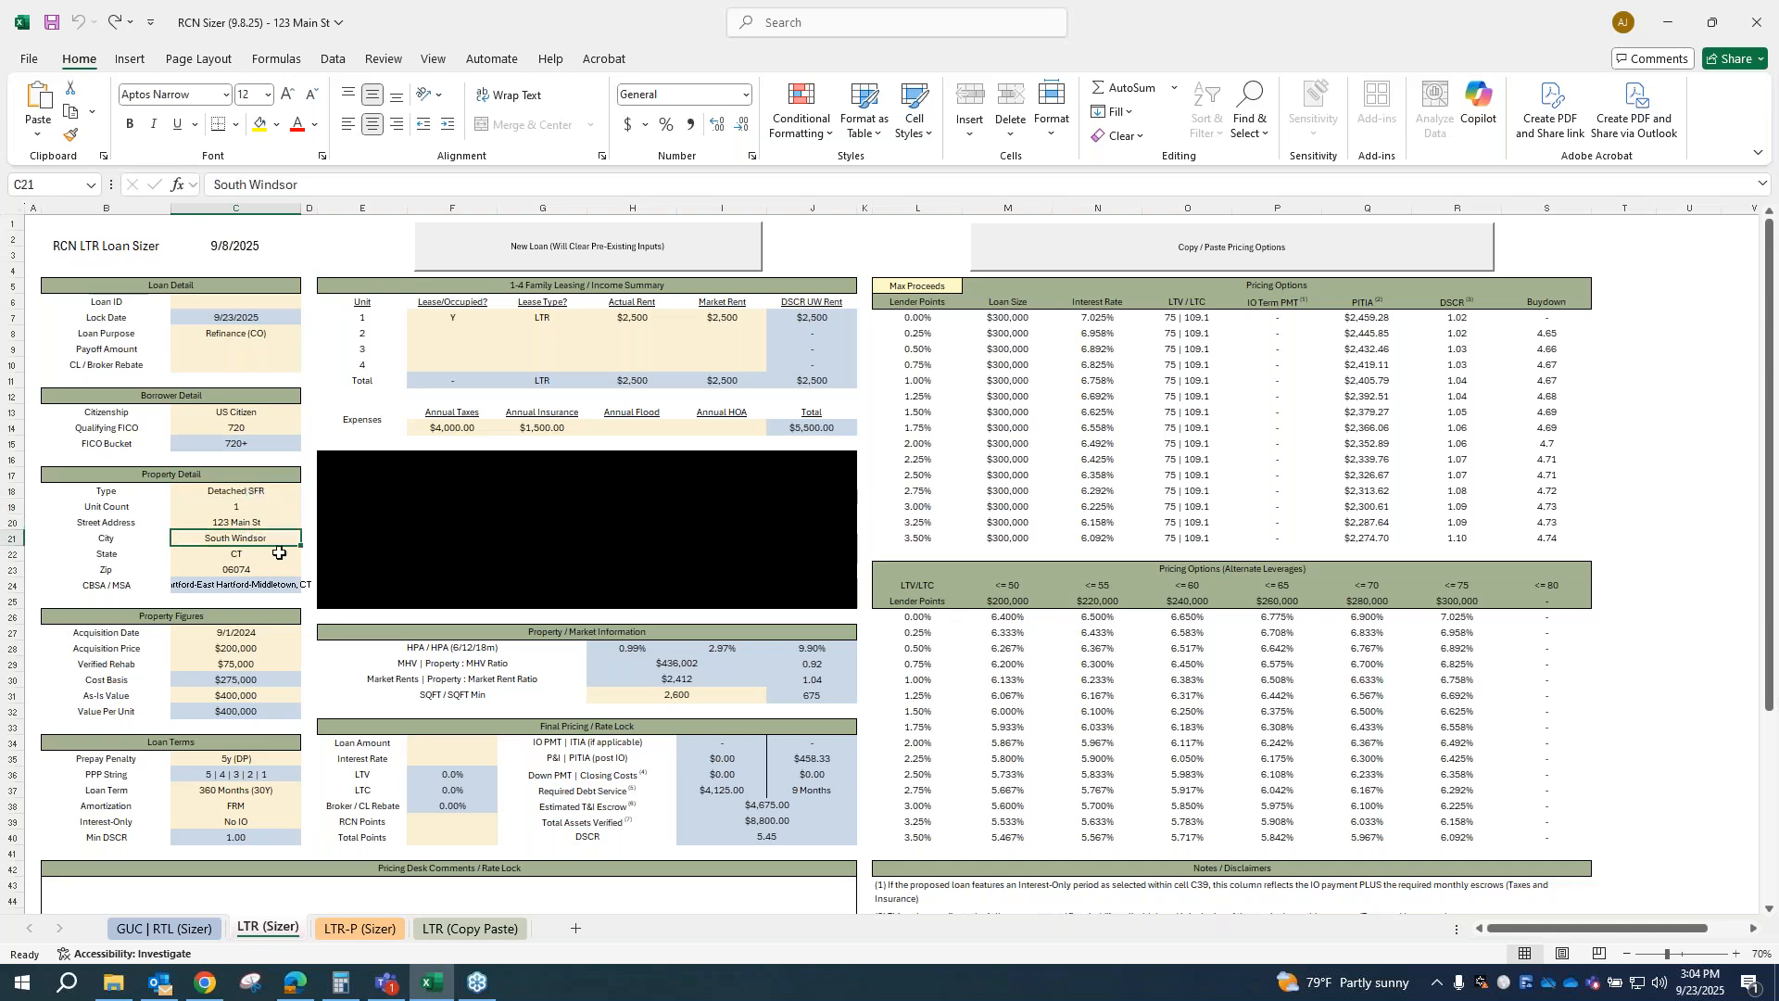
pyautogui.press('Down')
pyautogui.press('Down')
pyautogui.click(241, 492)
pyautogui.click(238, 509)
pyautogui.press('Down')
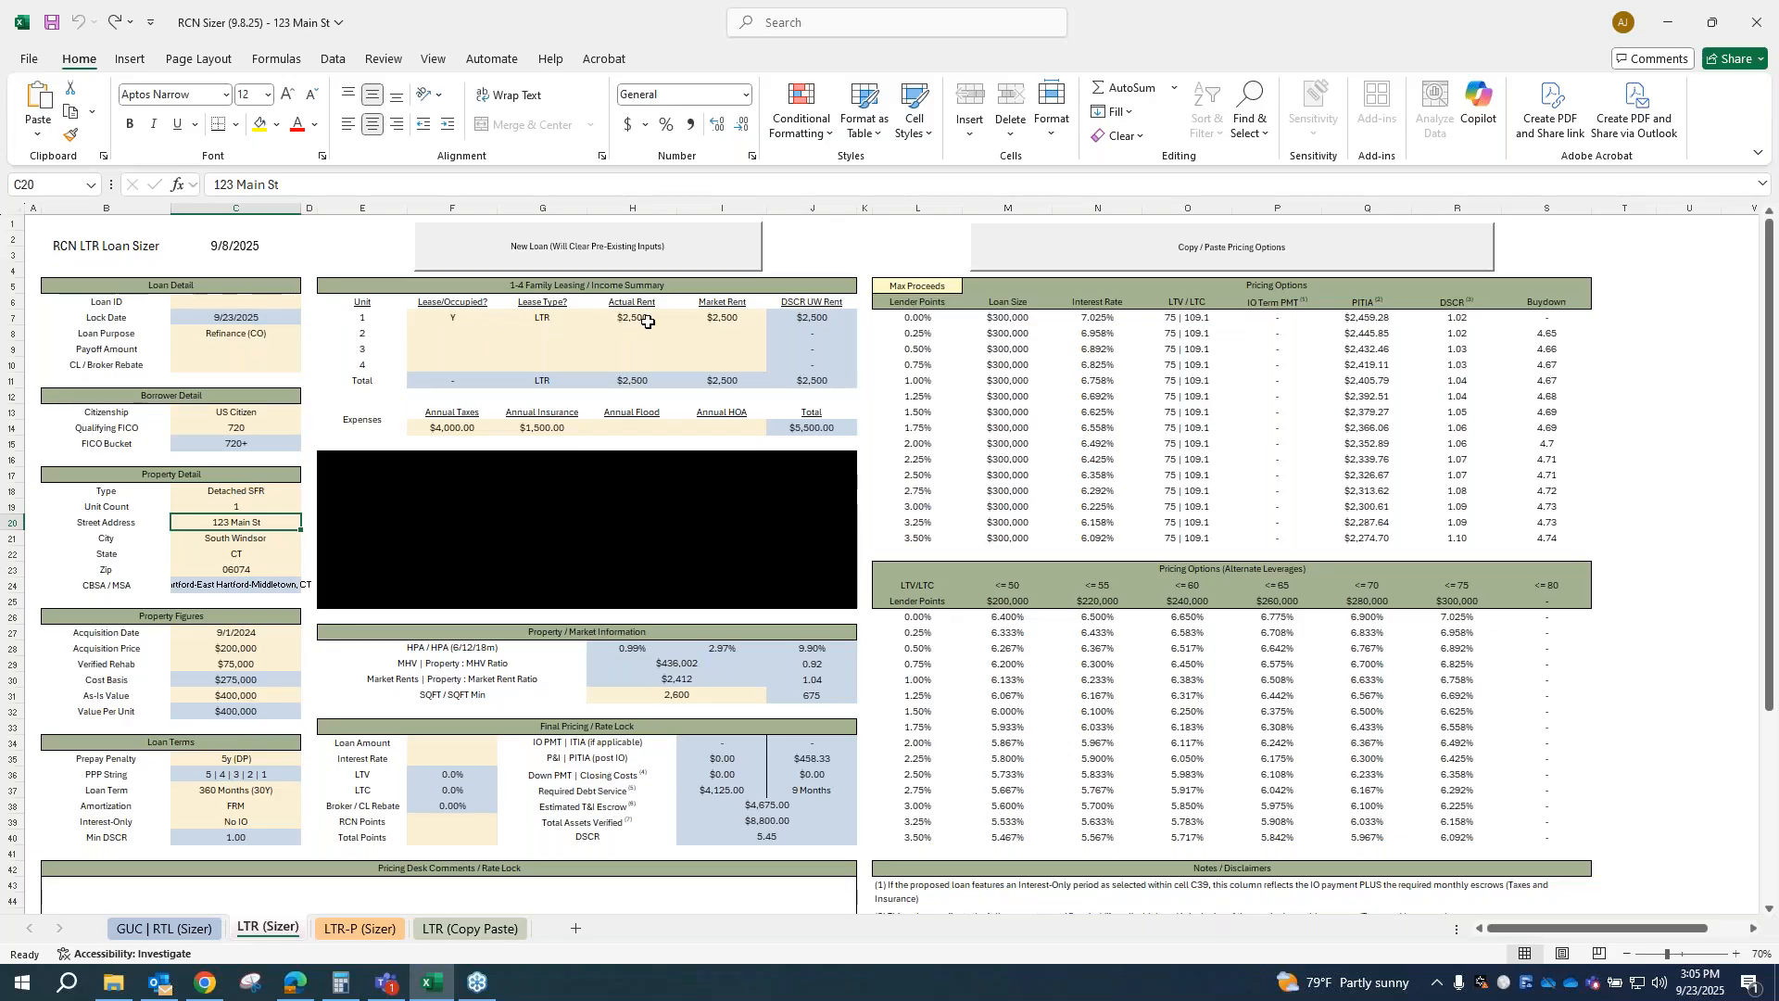
# Step: Examine the annual taxes, insurance, flood and HOA expense inputs and the property's square footage
pyautogui.click(448, 427)
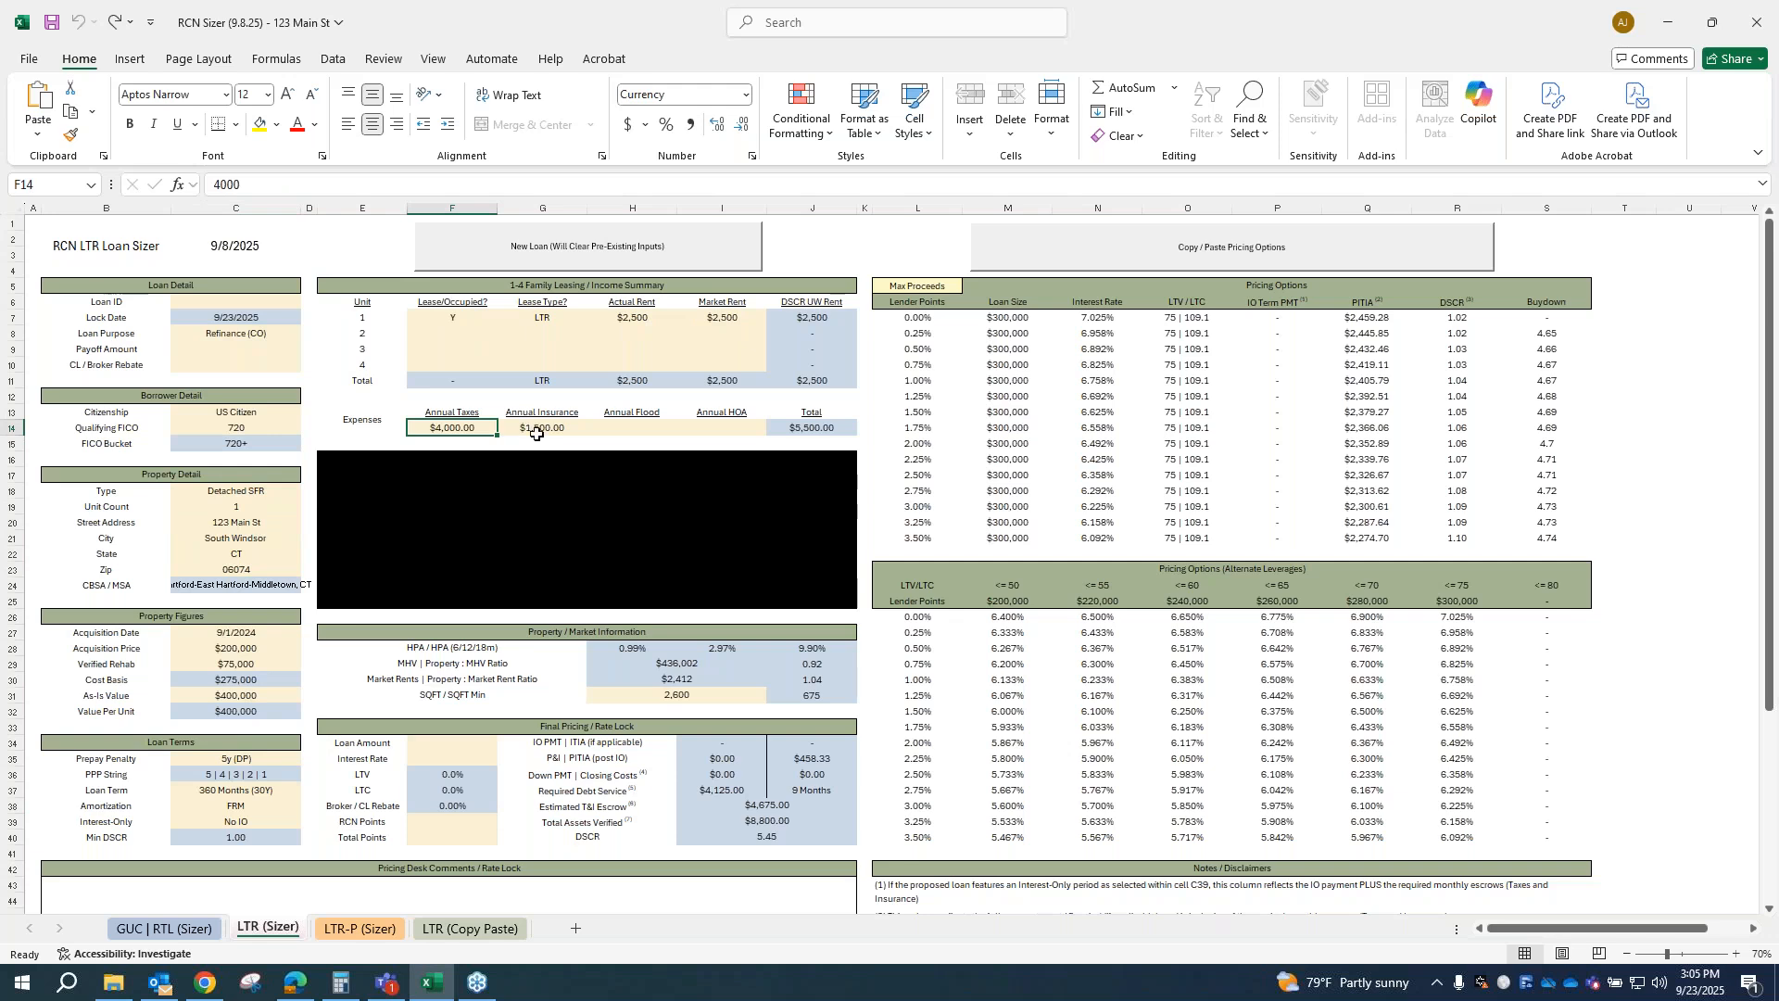
pyautogui.click(536, 433)
pyautogui.click(650, 429)
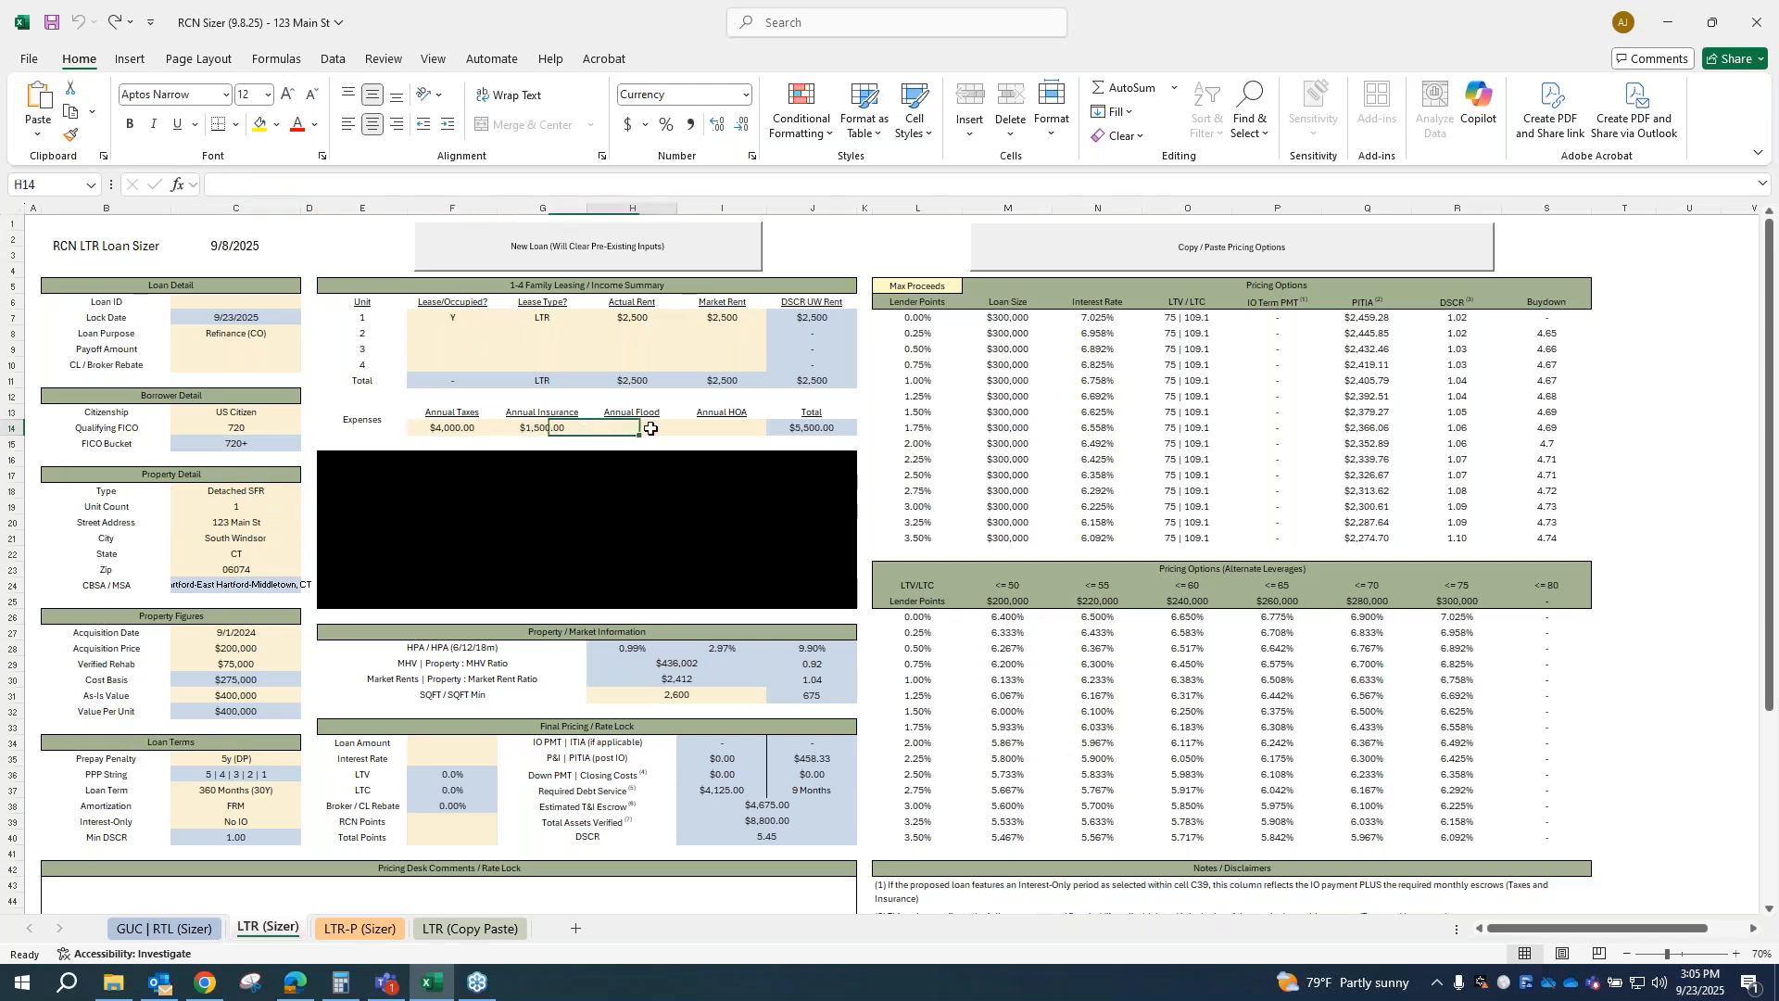
pyautogui.click(704, 425)
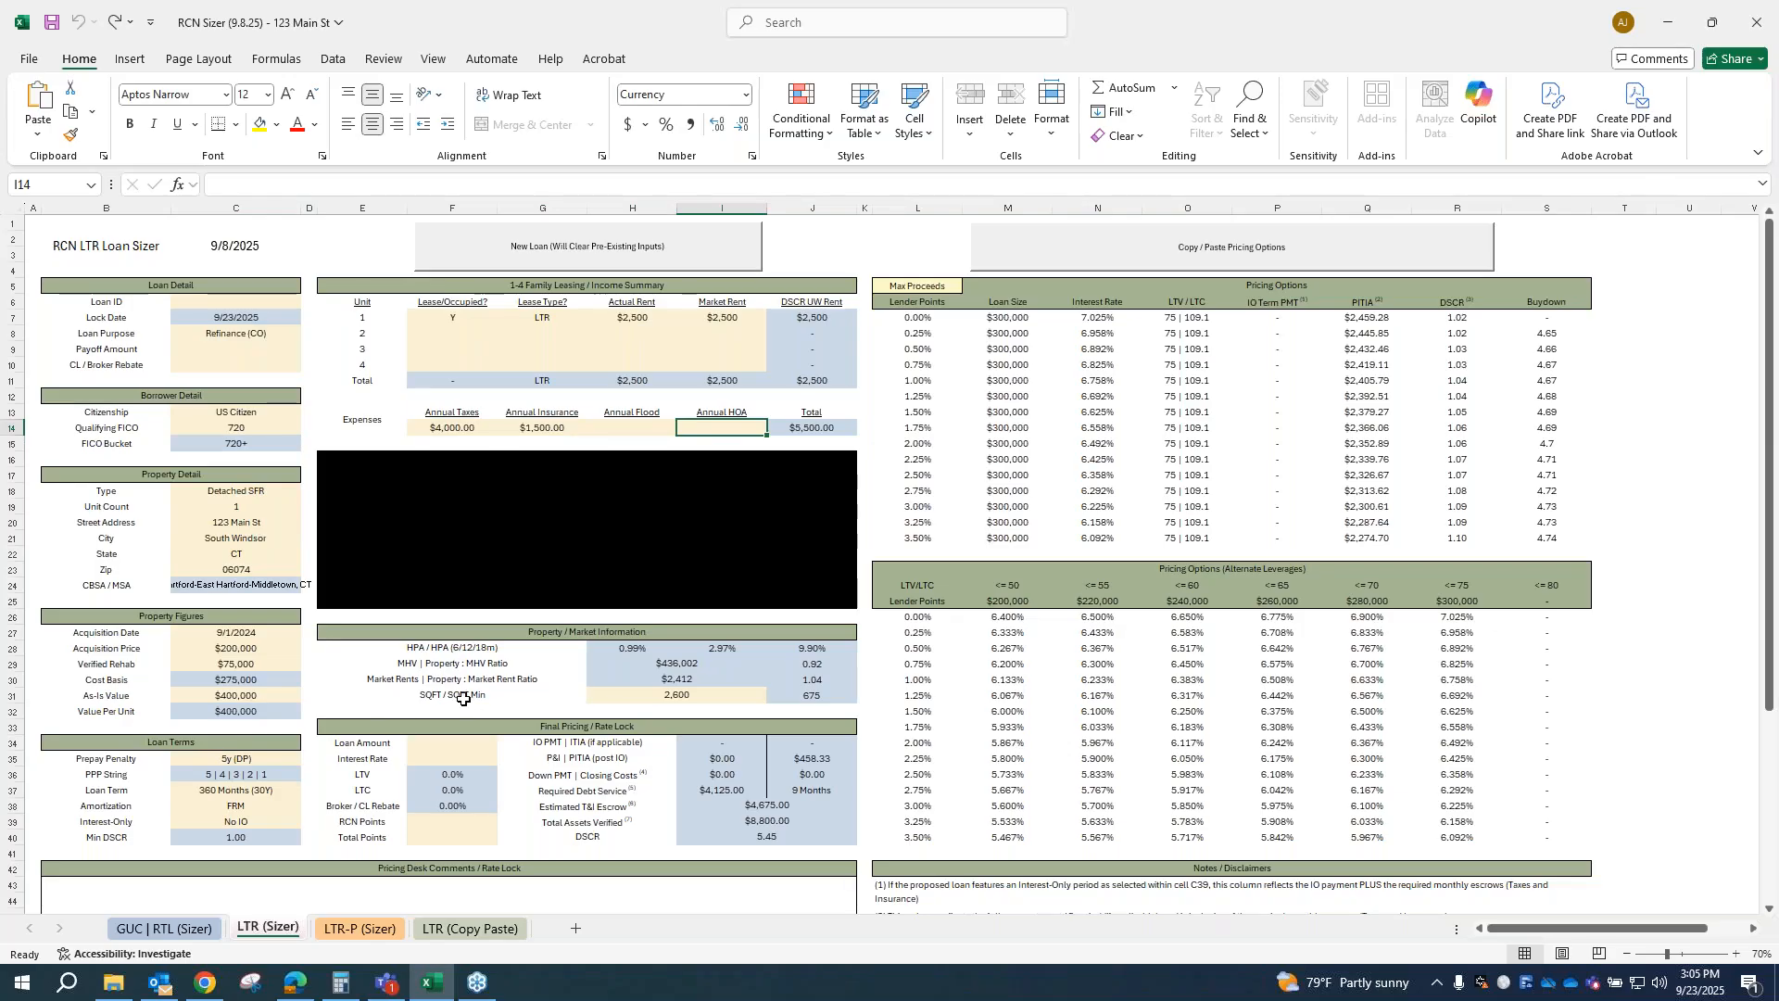
pyautogui.click(651, 695)
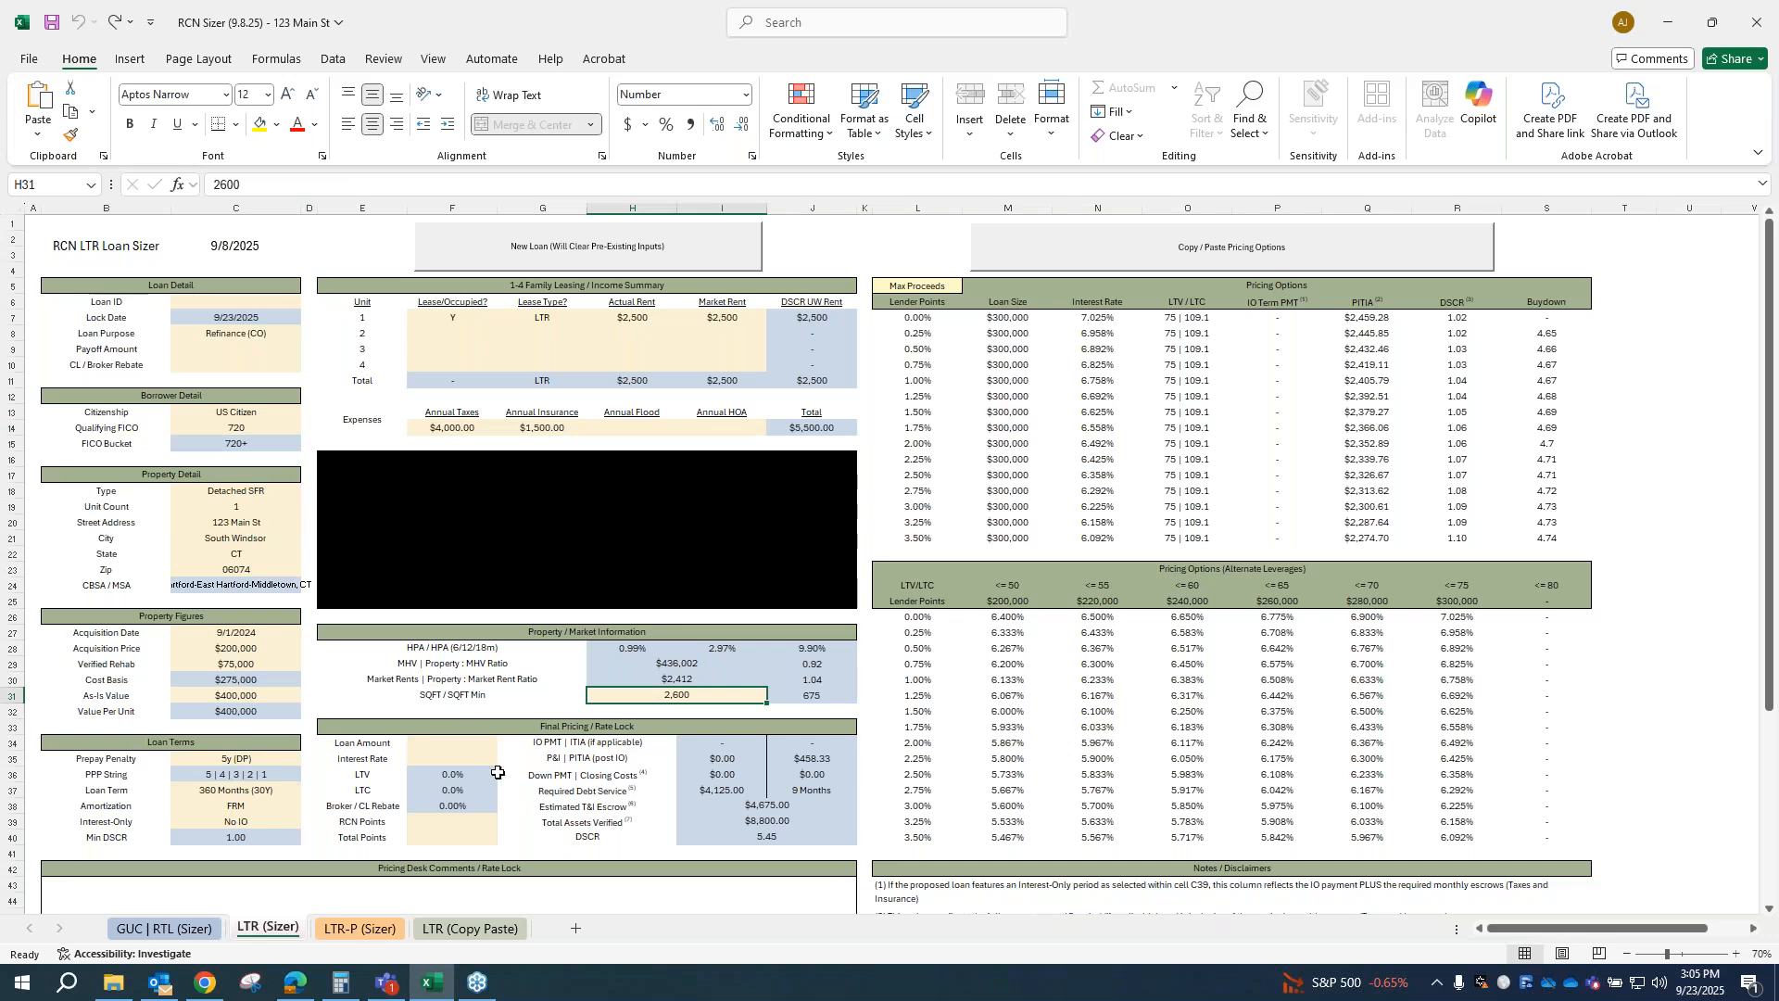
# Step: Recheck the property type, unit count and location inputs down to the zip code
pyautogui.click(231, 493)
pyautogui.click(291, 509)
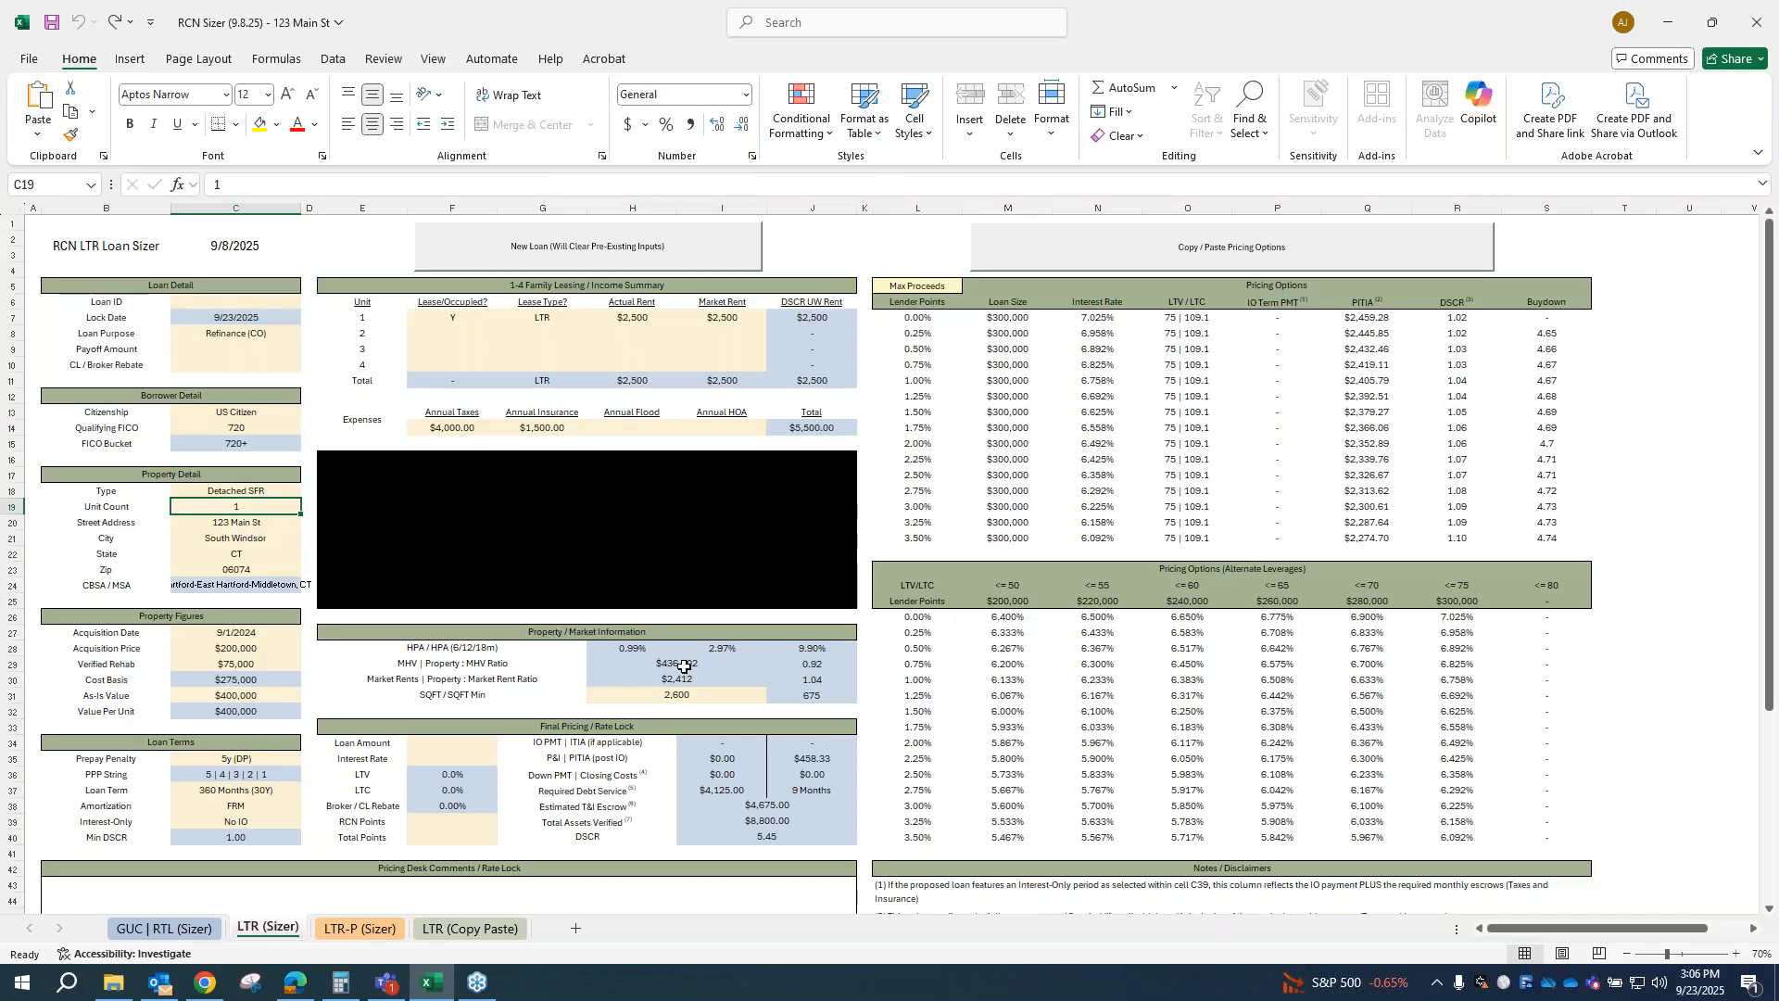
pyautogui.press('Down')
pyautogui.press('Down')
pyautogui.press('Down')
pyautogui.press('Down')
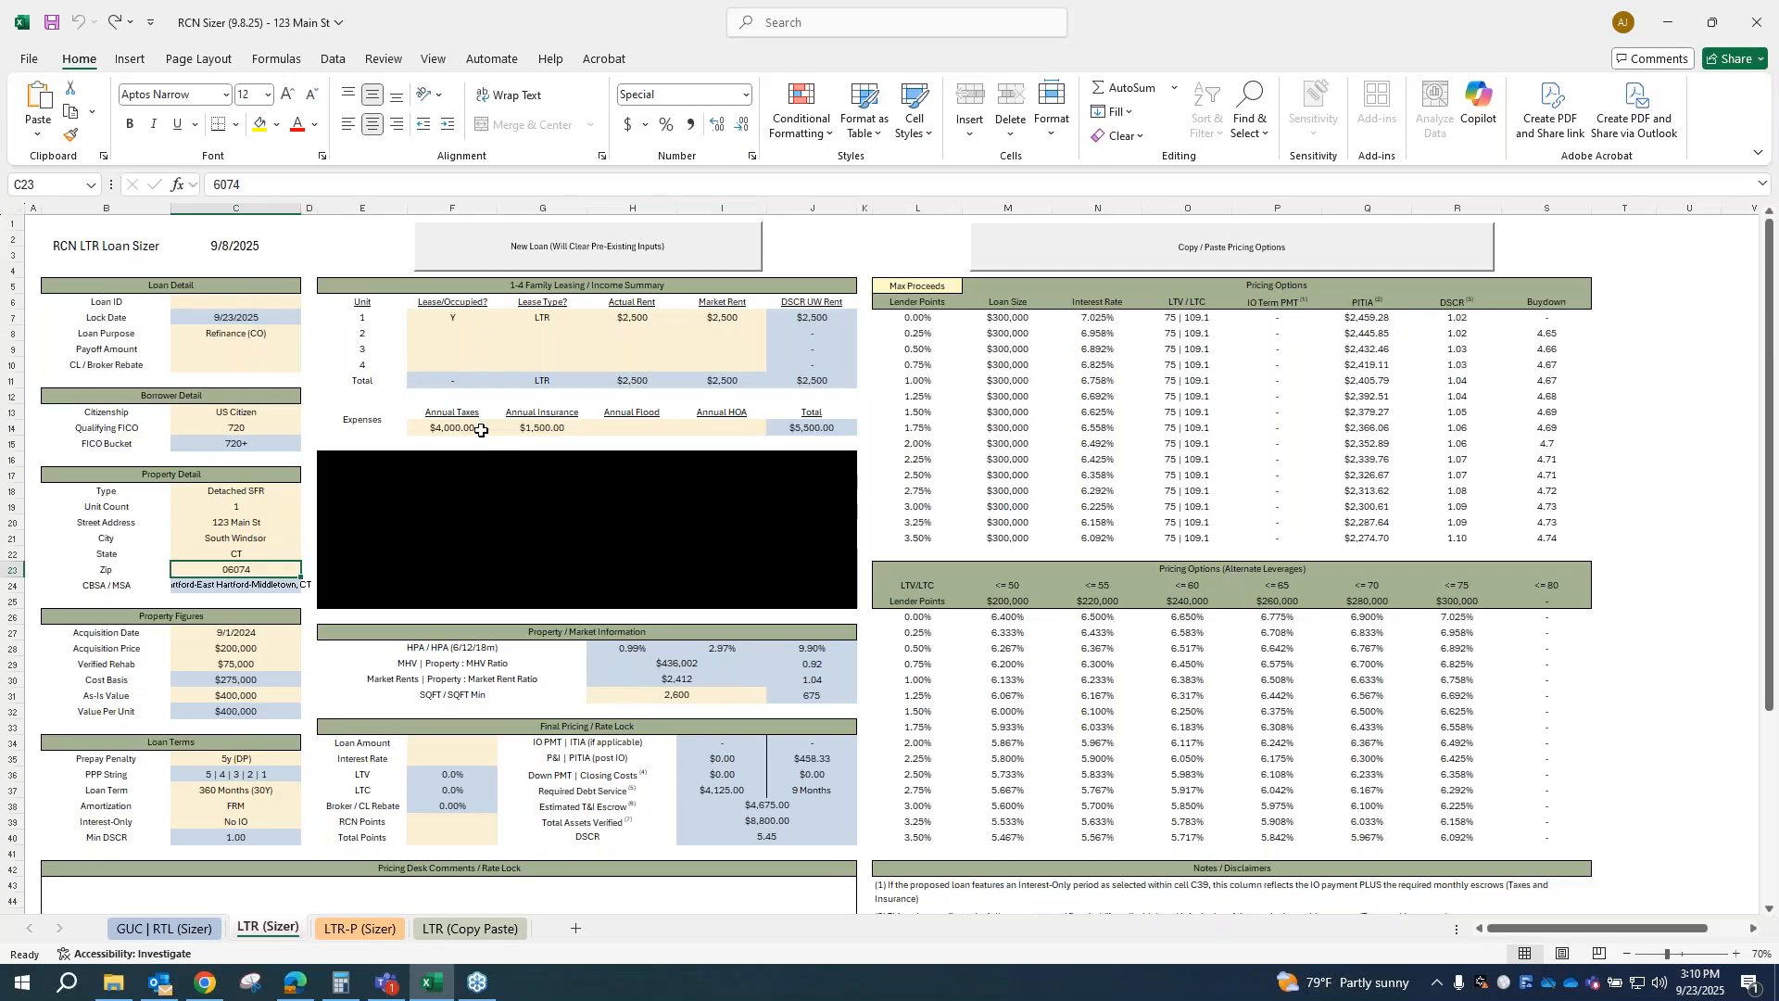
# Step: Set the market rent for unit 1 to $2,000
pyautogui.click(636, 327)
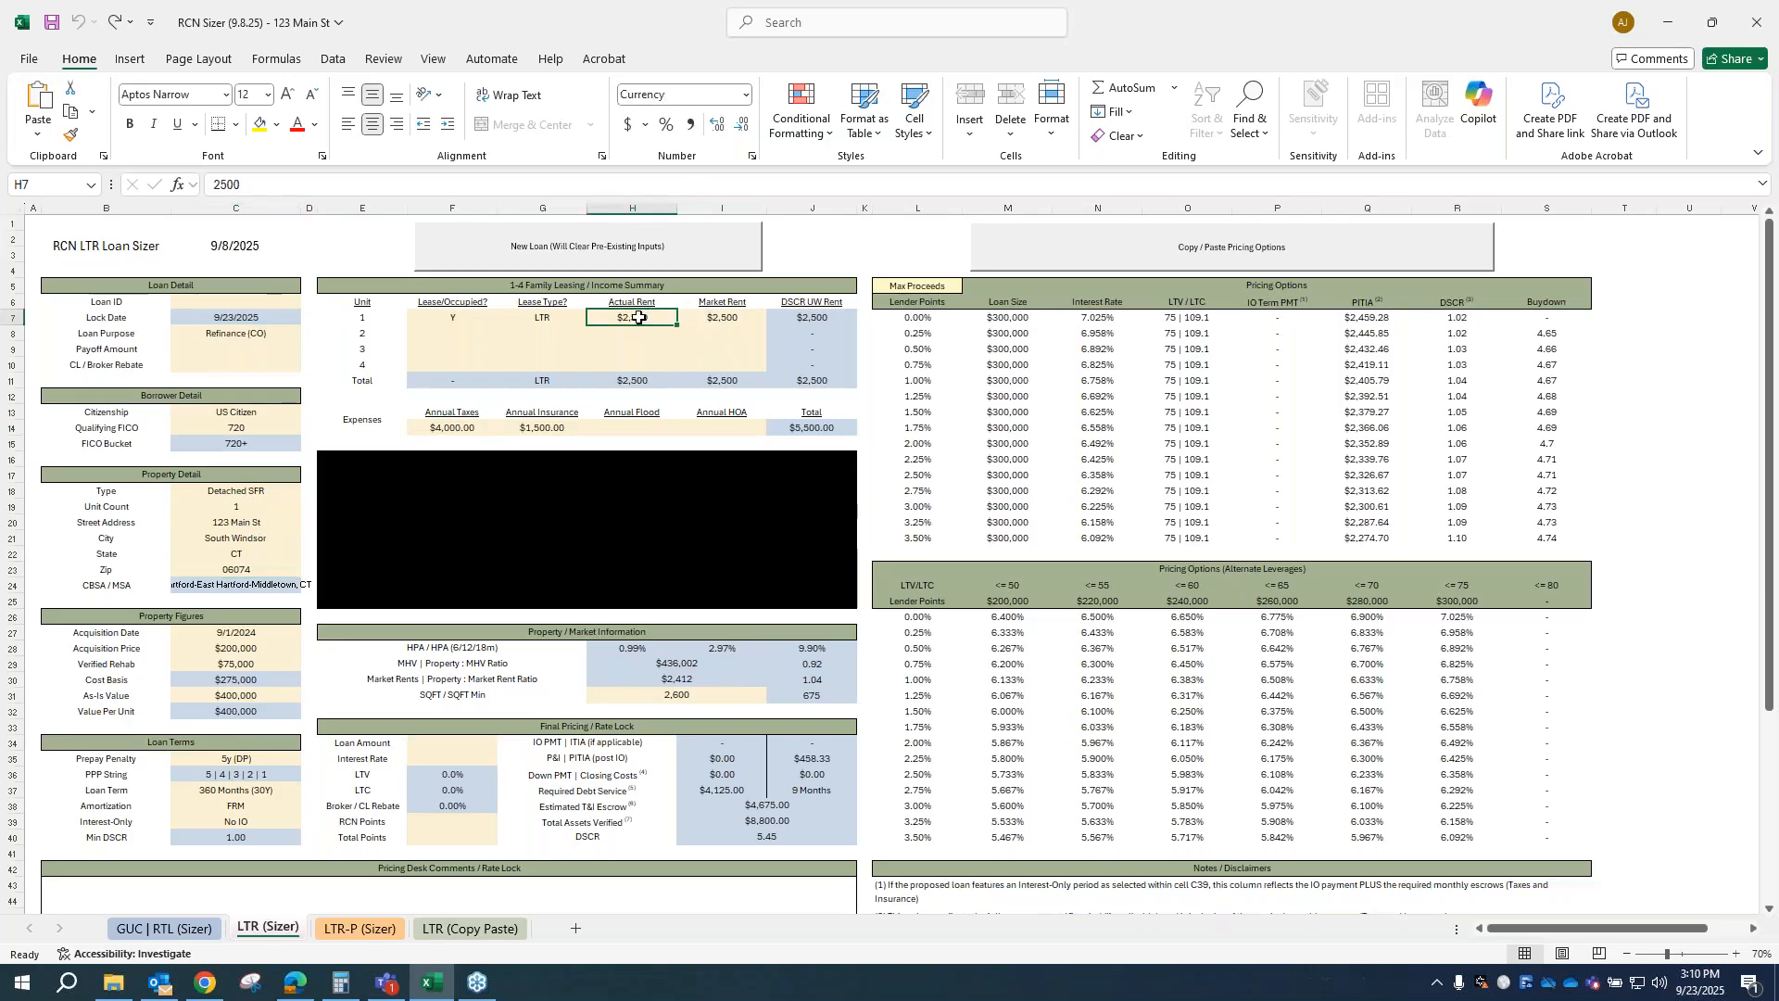
pyautogui.click(721, 317)
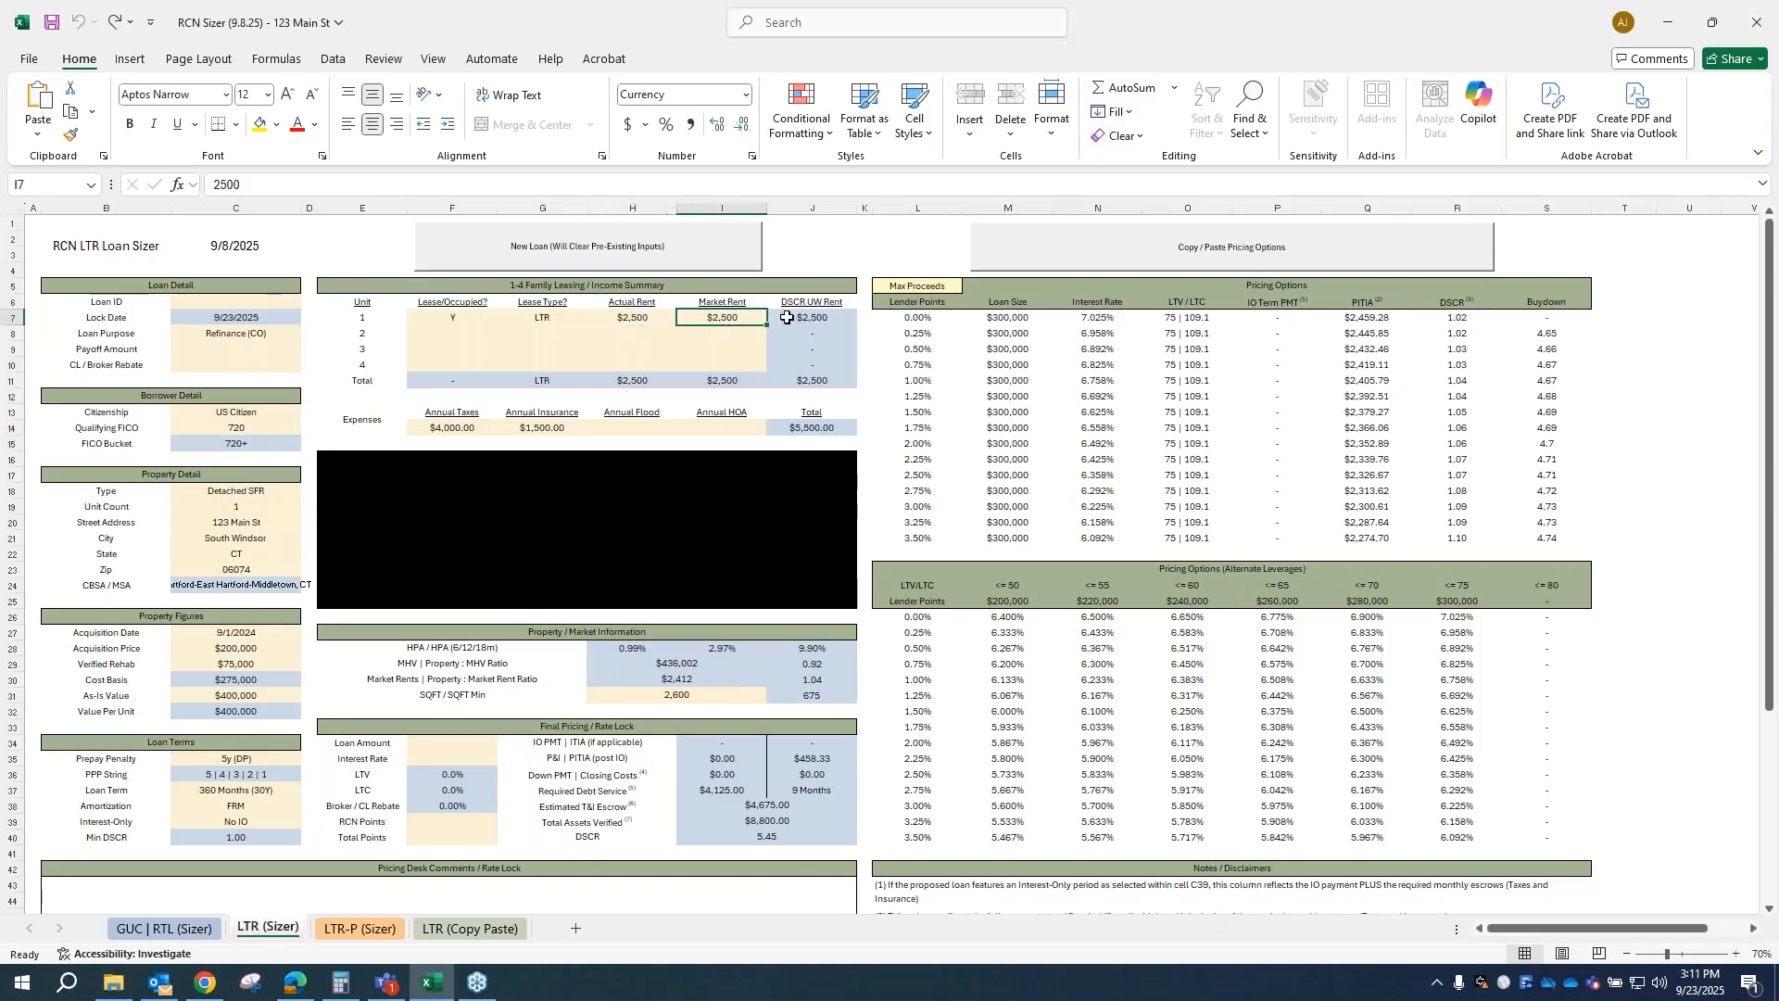
pyautogui.write('2000')
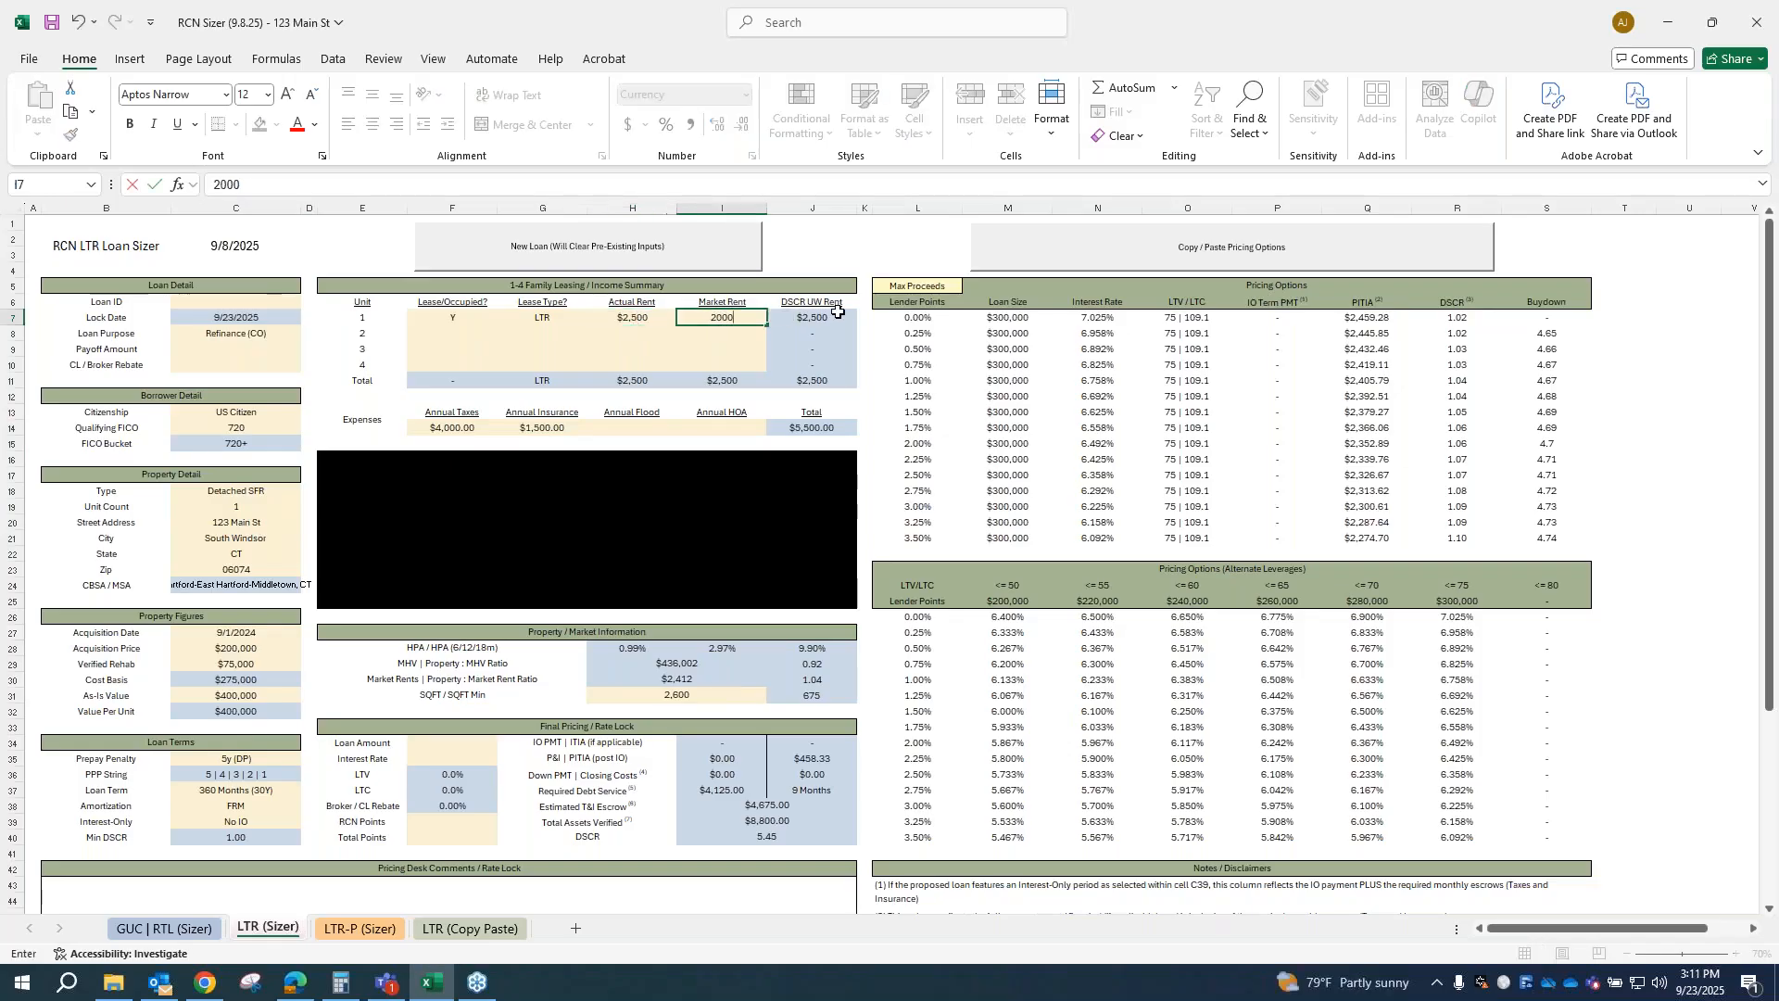
pyautogui.press('Return')
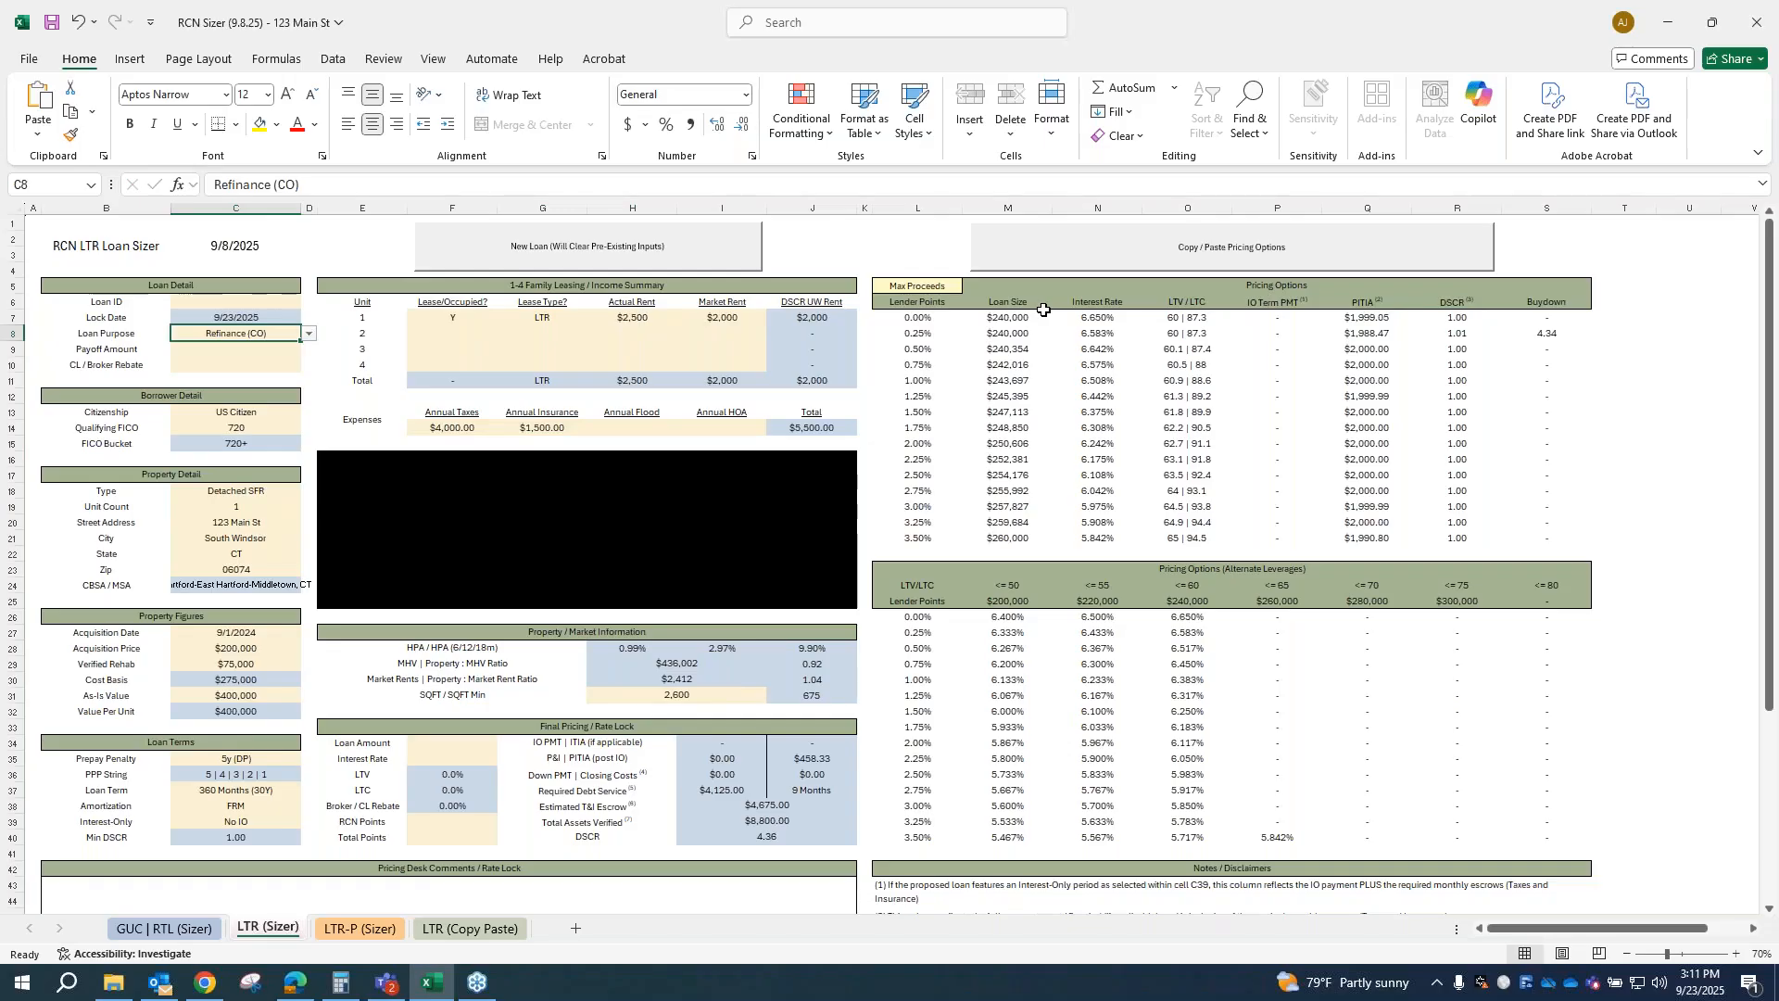
# Step: Set the prepay penalty in the loan terms to 5y (5% Flat)
pyautogui.click(268, 762)
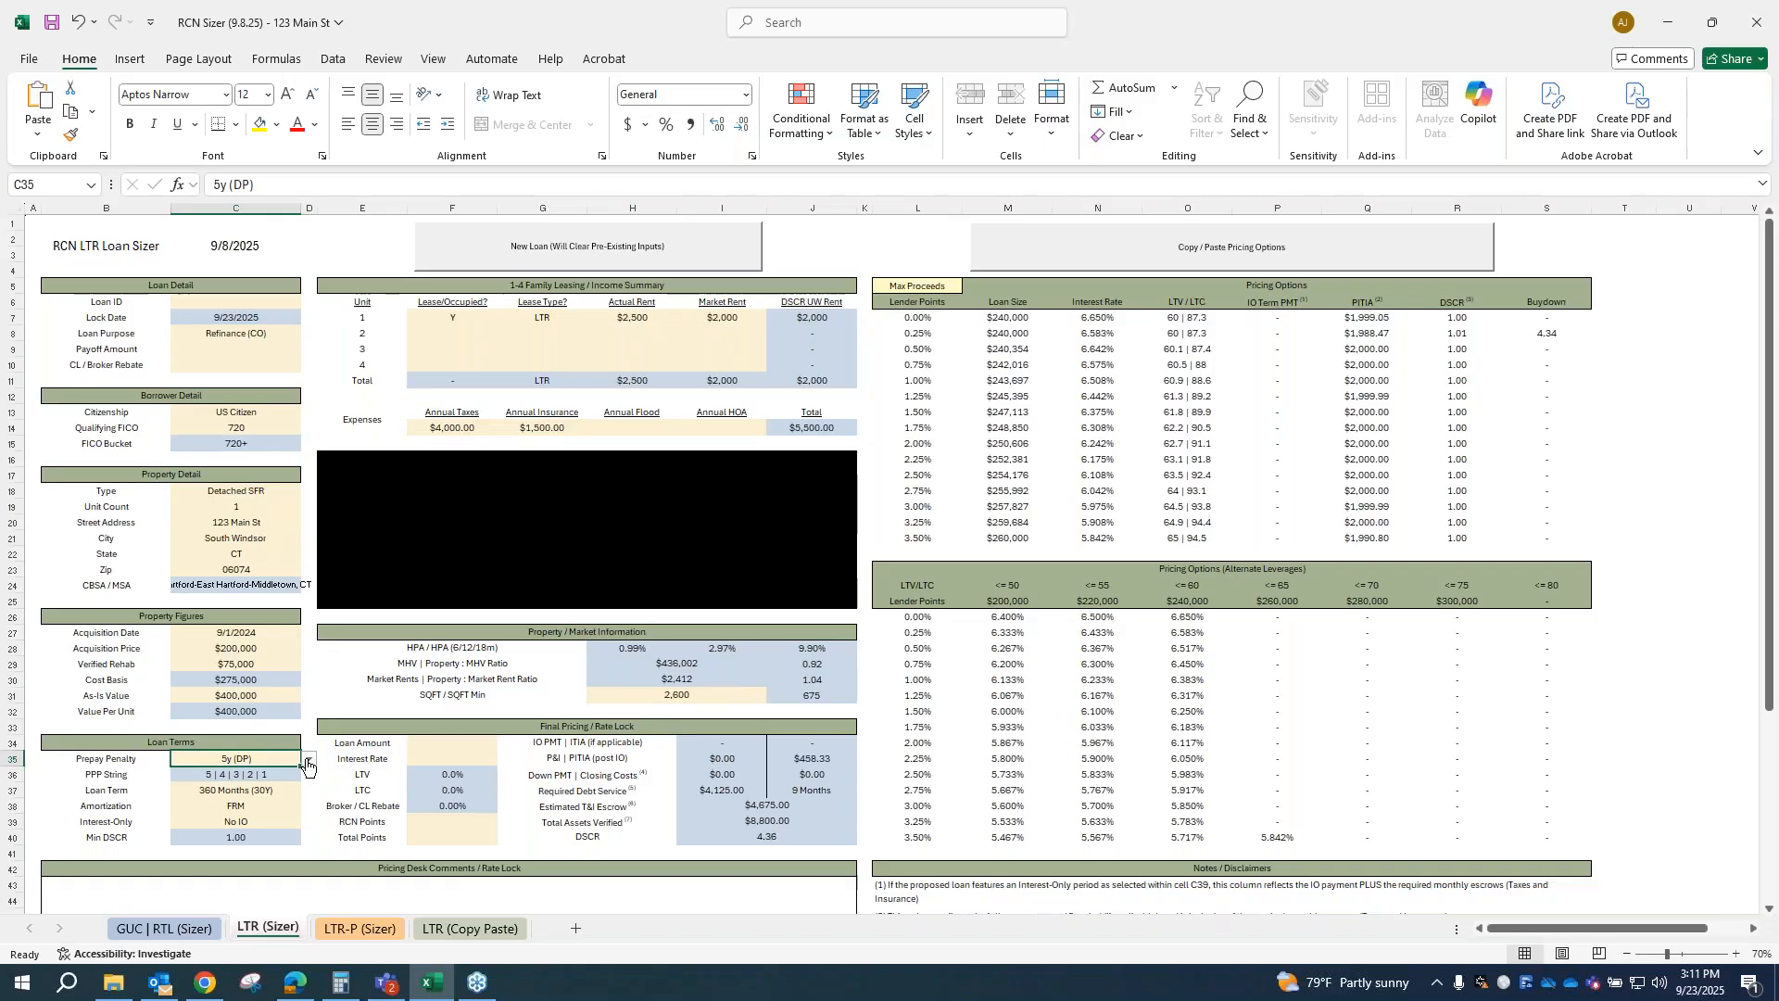
pyautogui.click(308, 760)
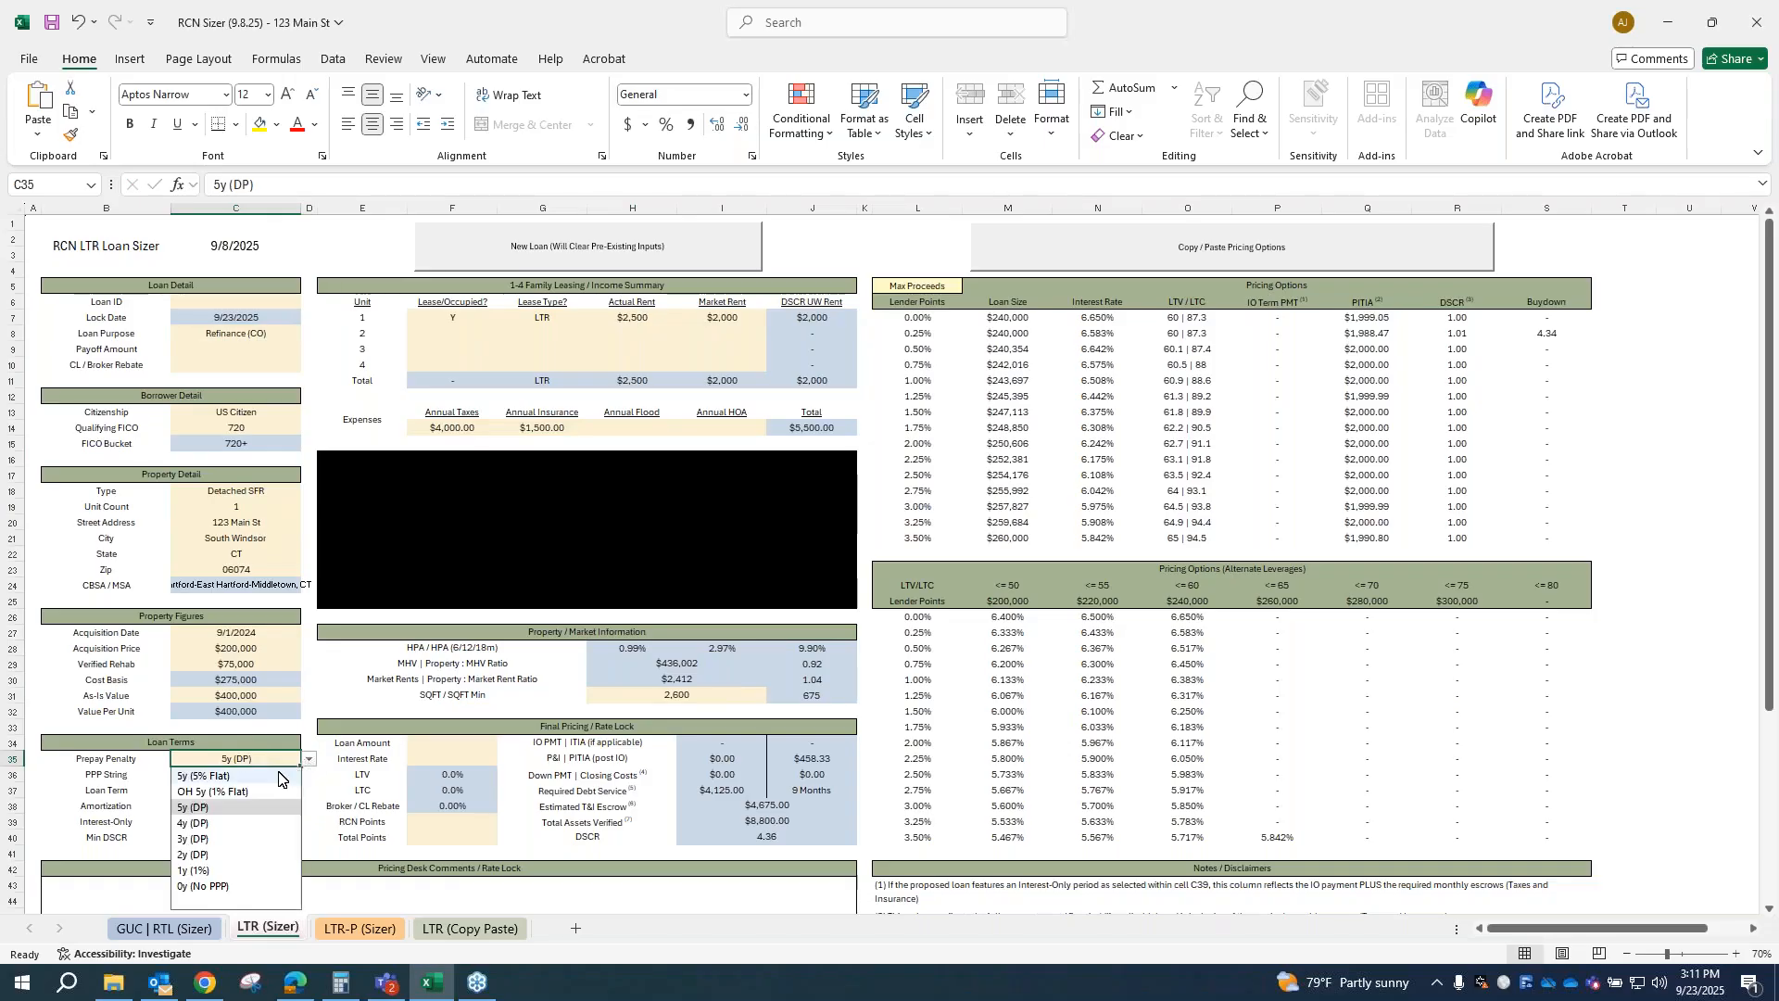
pyautogui.click(224, 779)
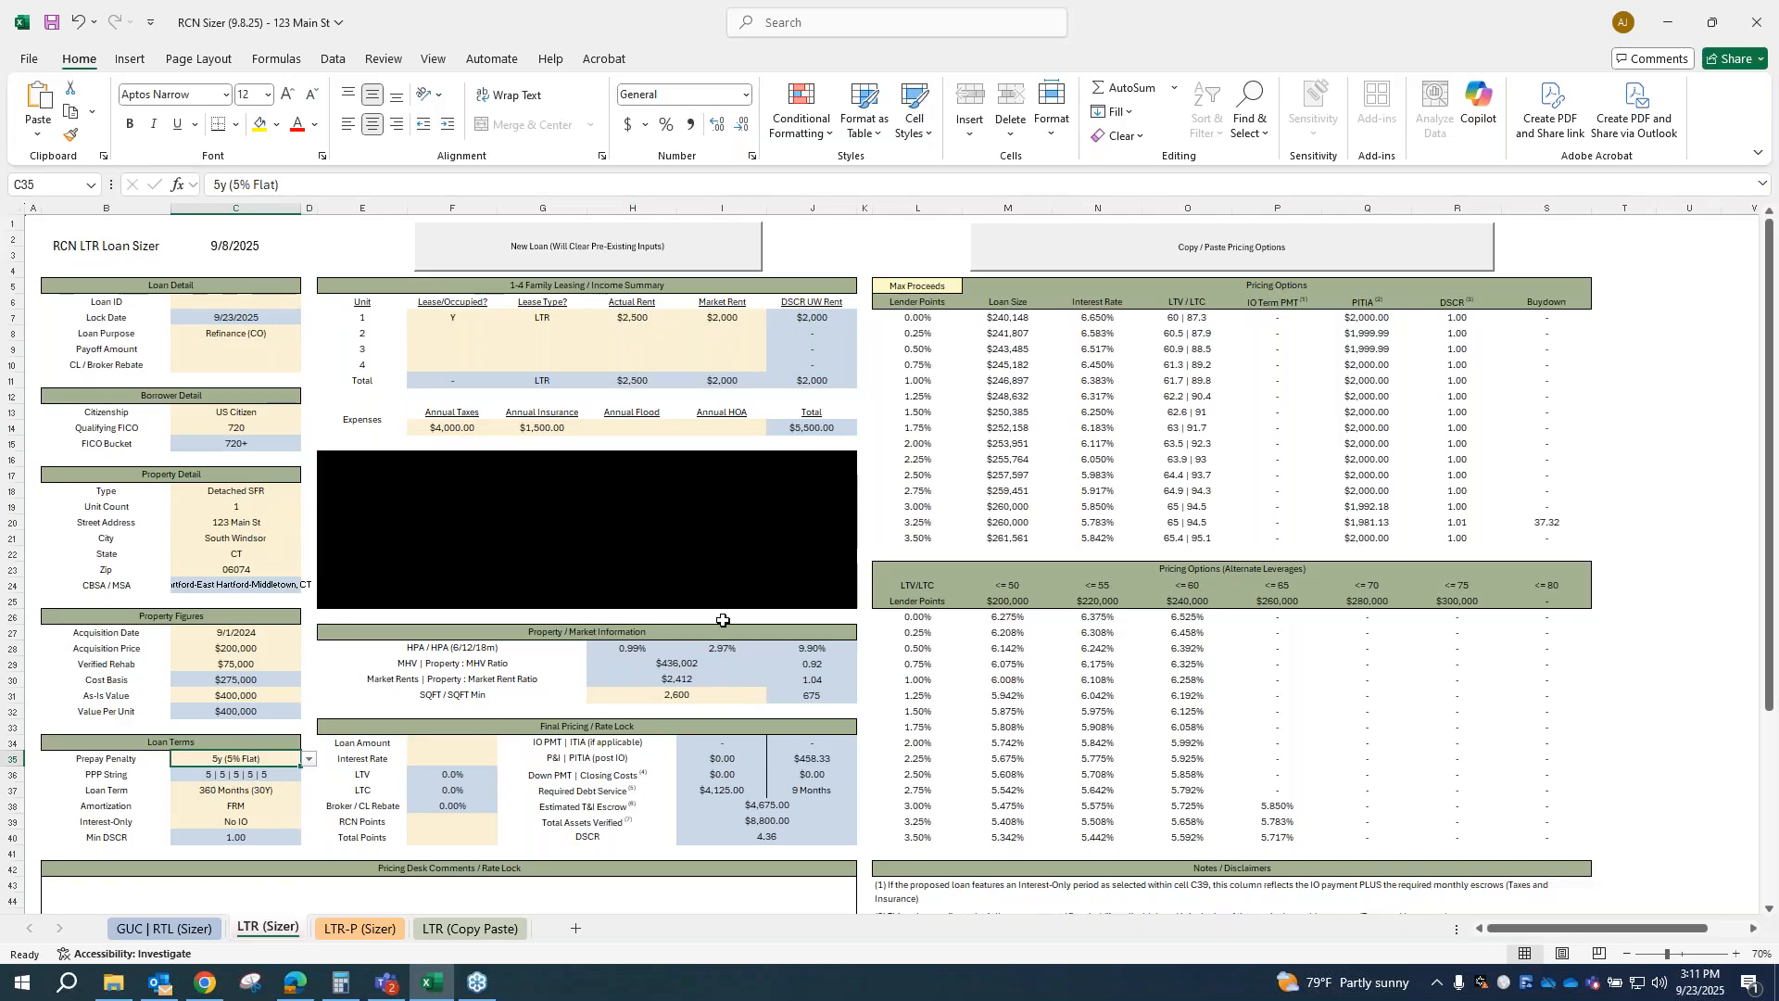
pyautogui.click(308, 759)
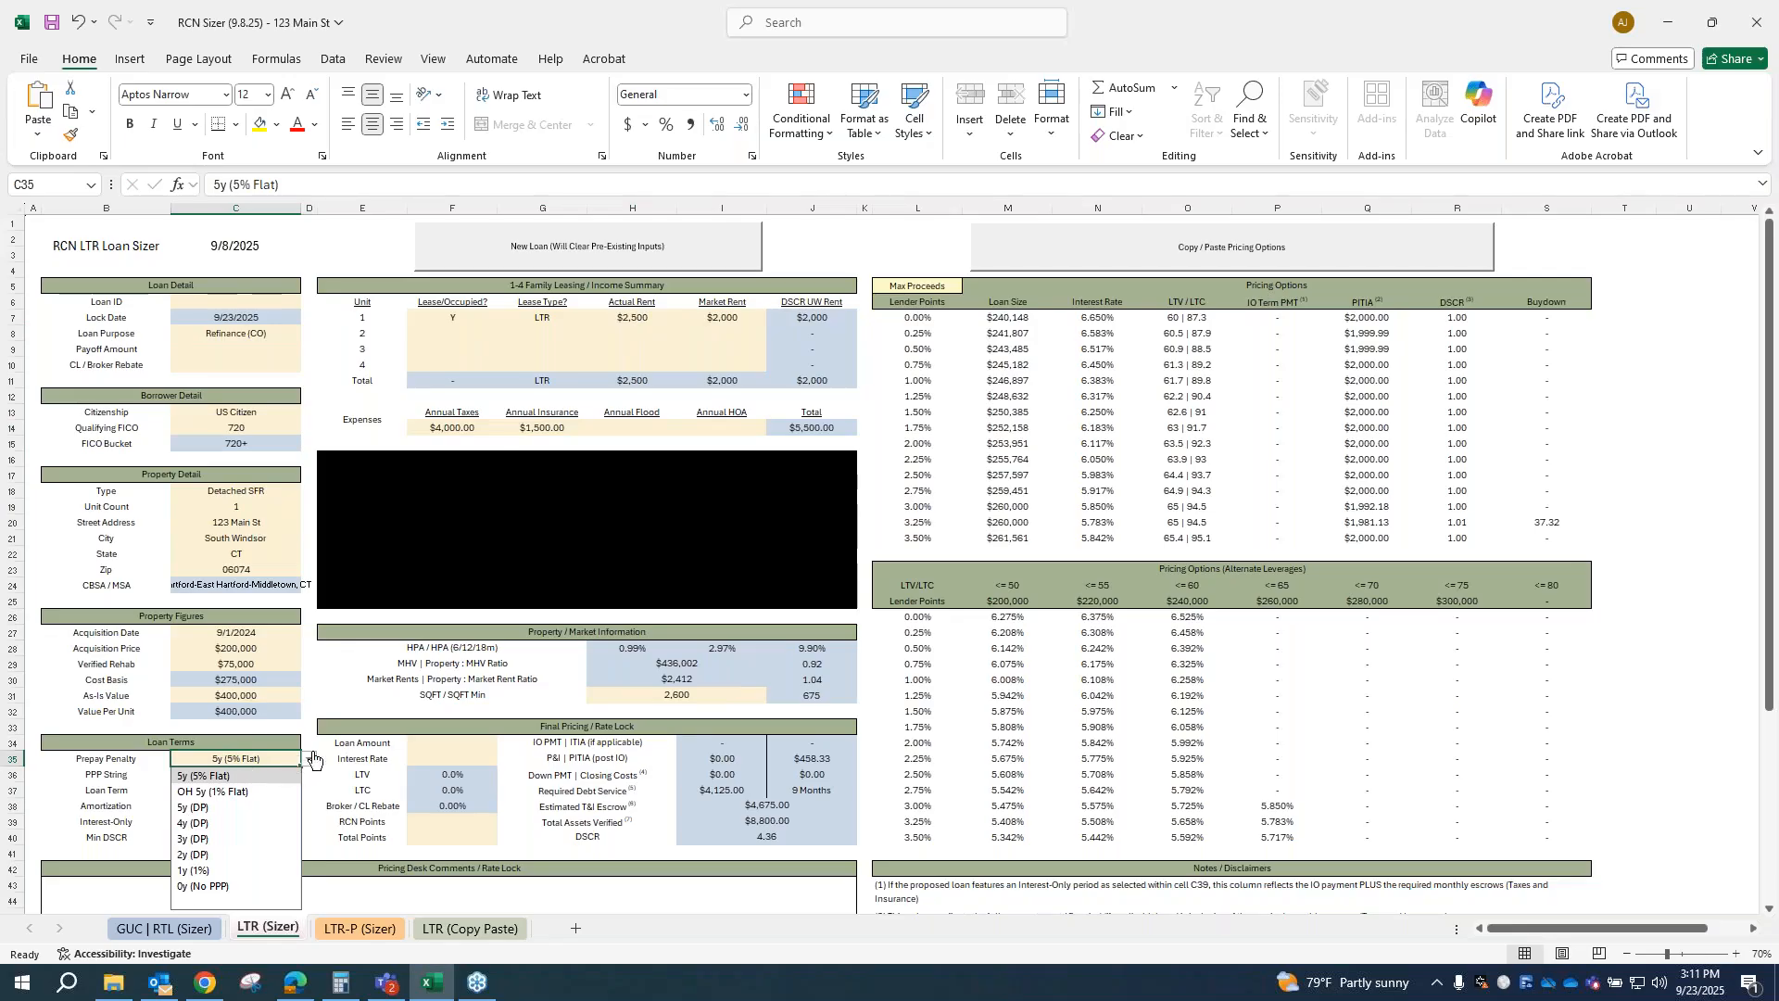
pyautogui.click(306, 759)
# Step: Set the interest-only term to 5Y IO, and switch it to 10Y IO
pyautogui.click(239, 825)
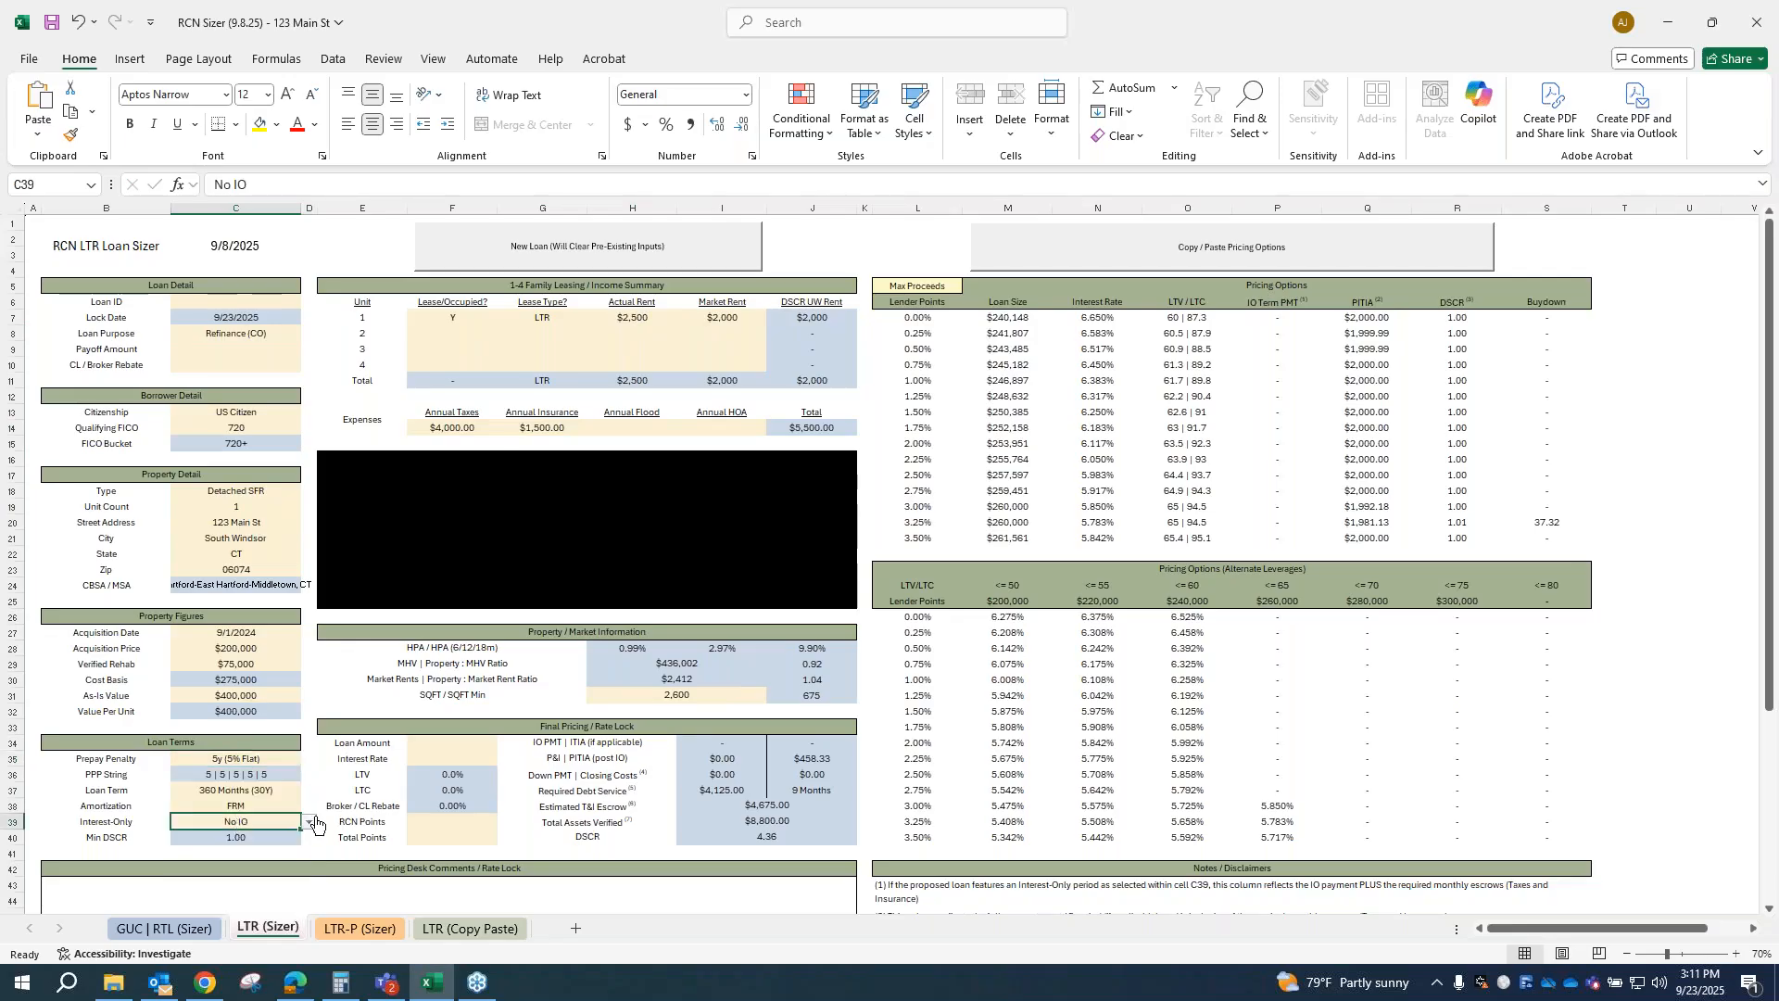
pyautogui.click(309, 825)
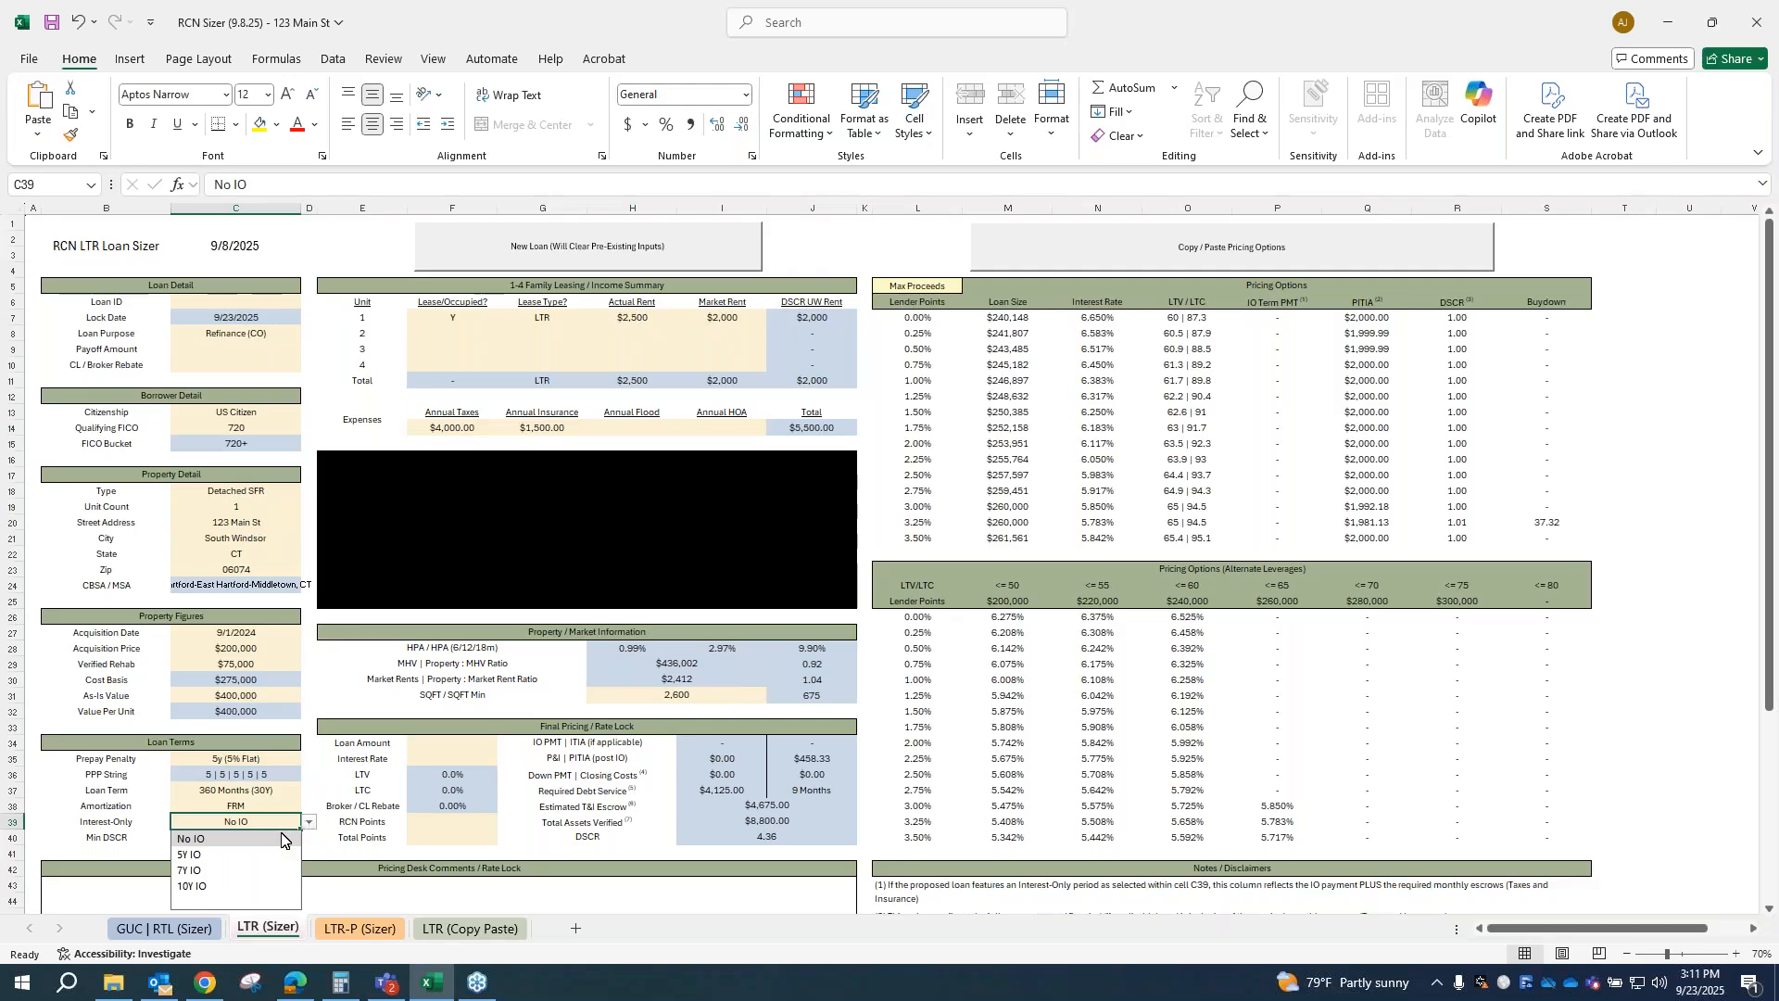
pyautogui.click(245, 856)
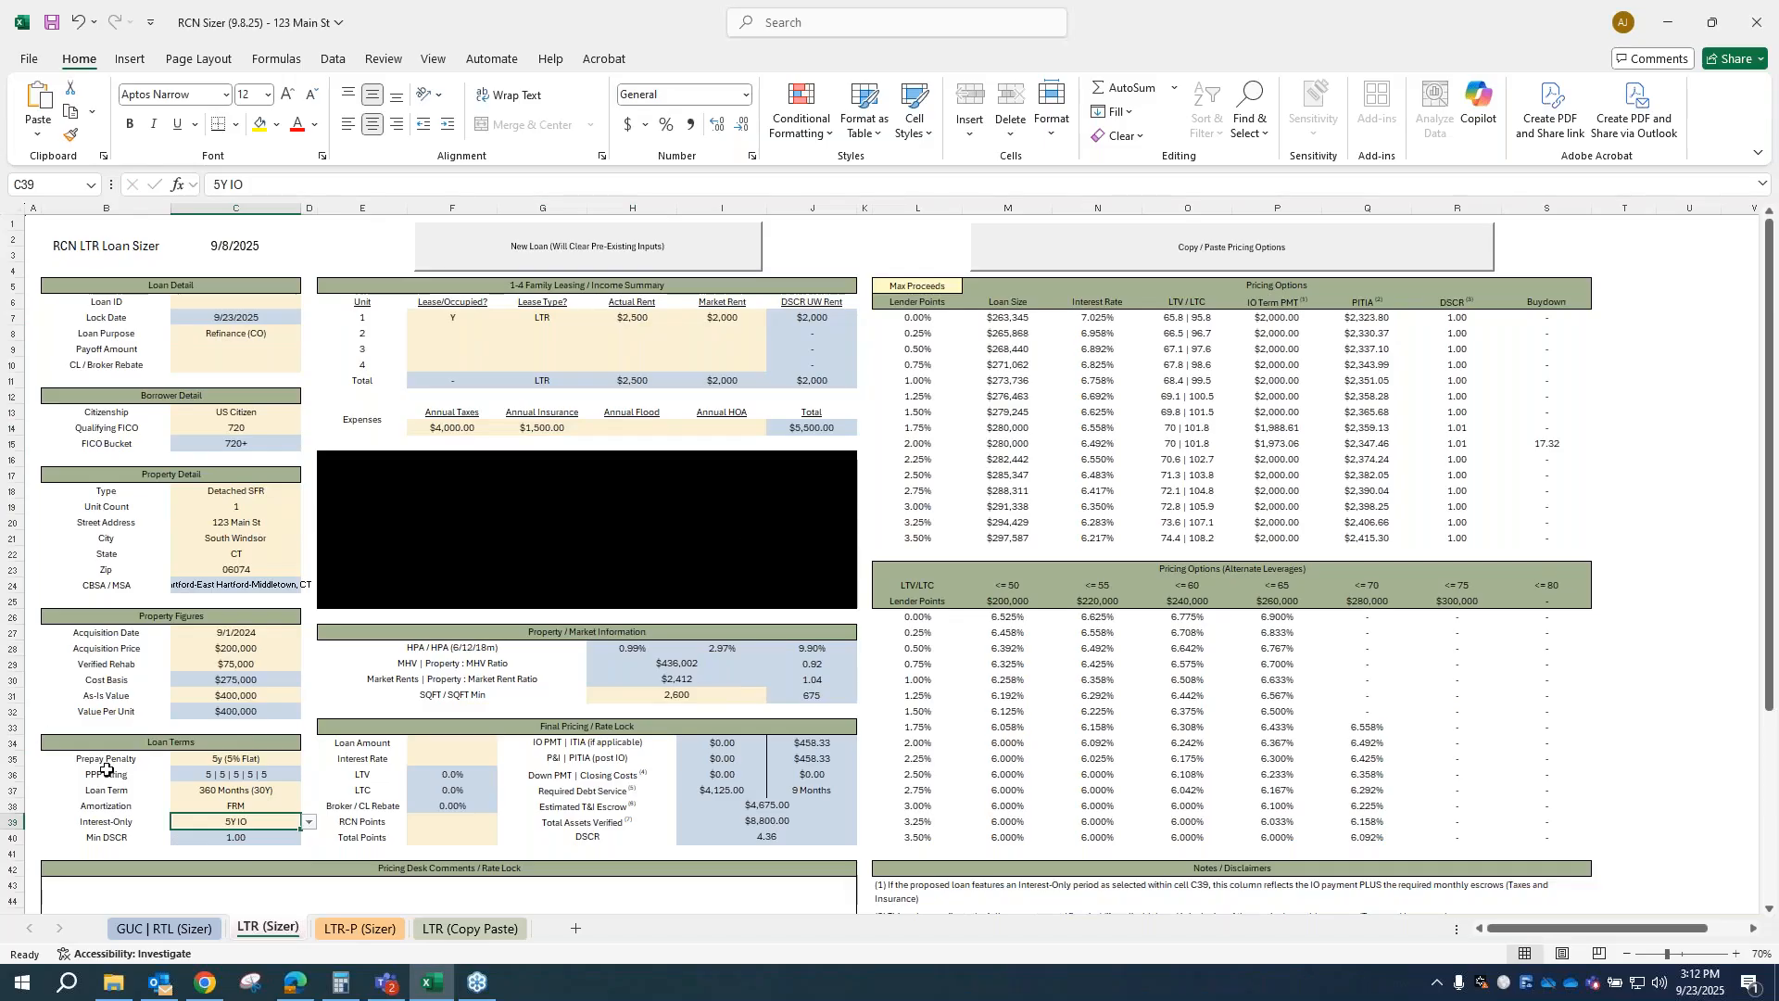
pyautogui.click(308, 822)
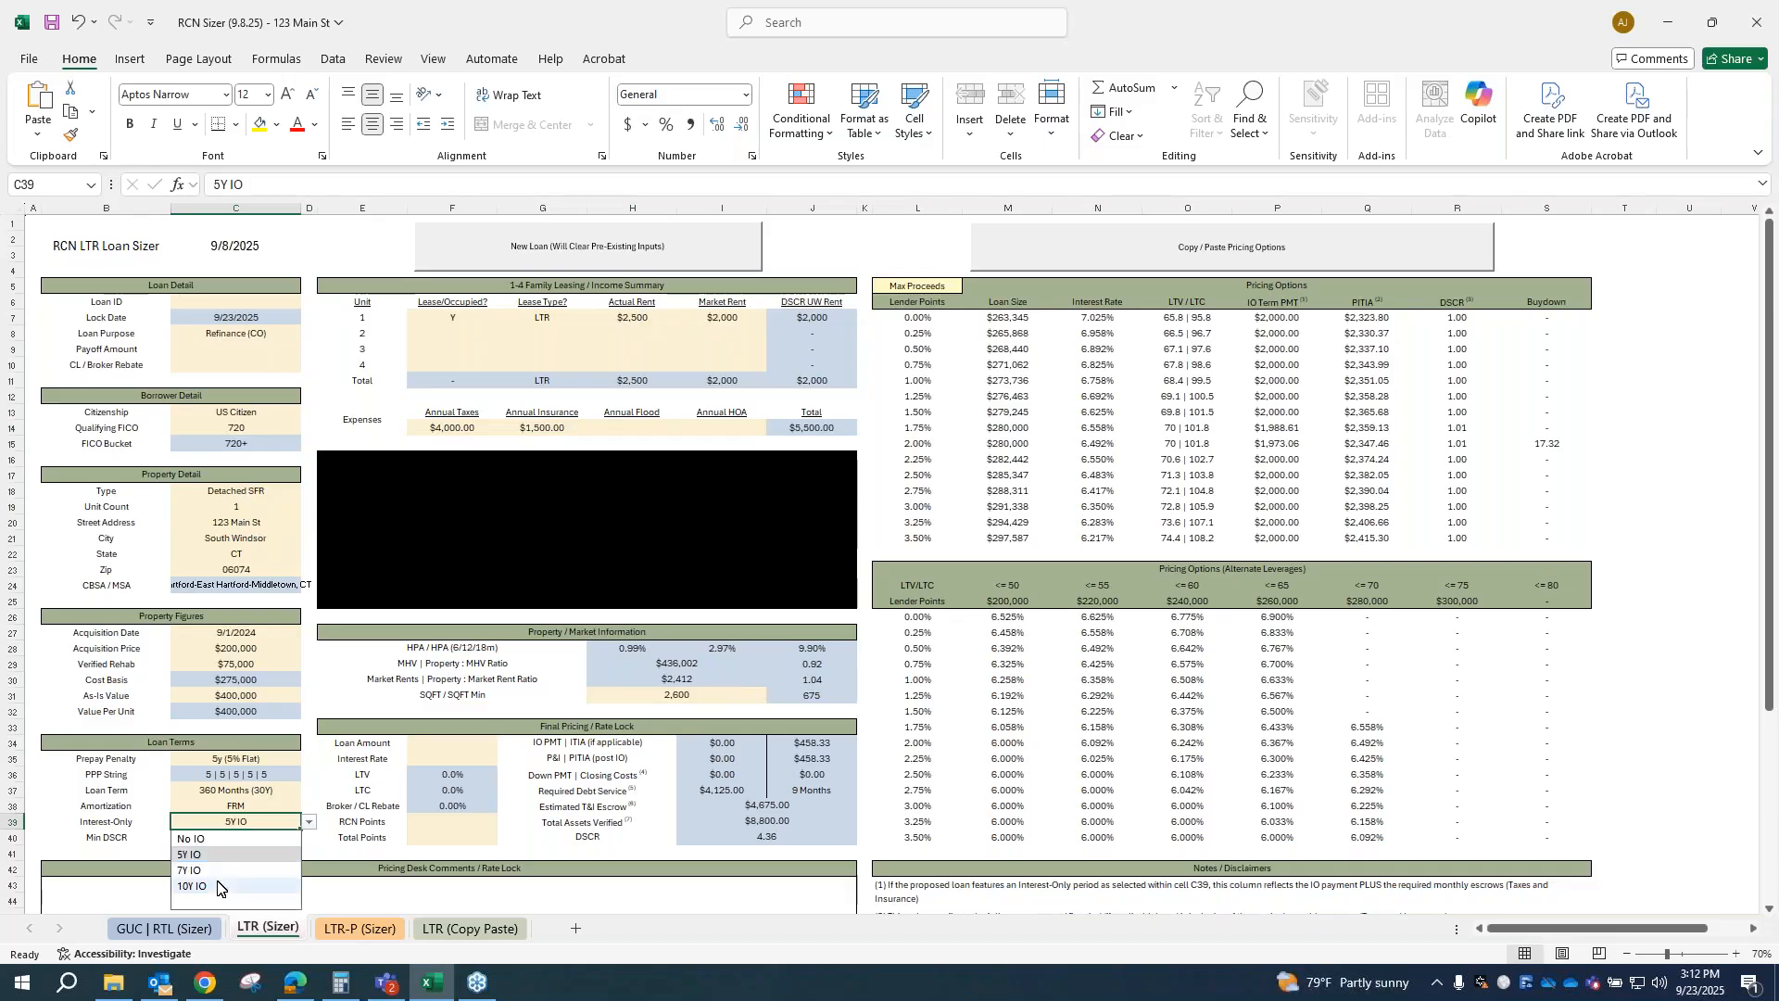
pyautogui.click(192, 886)
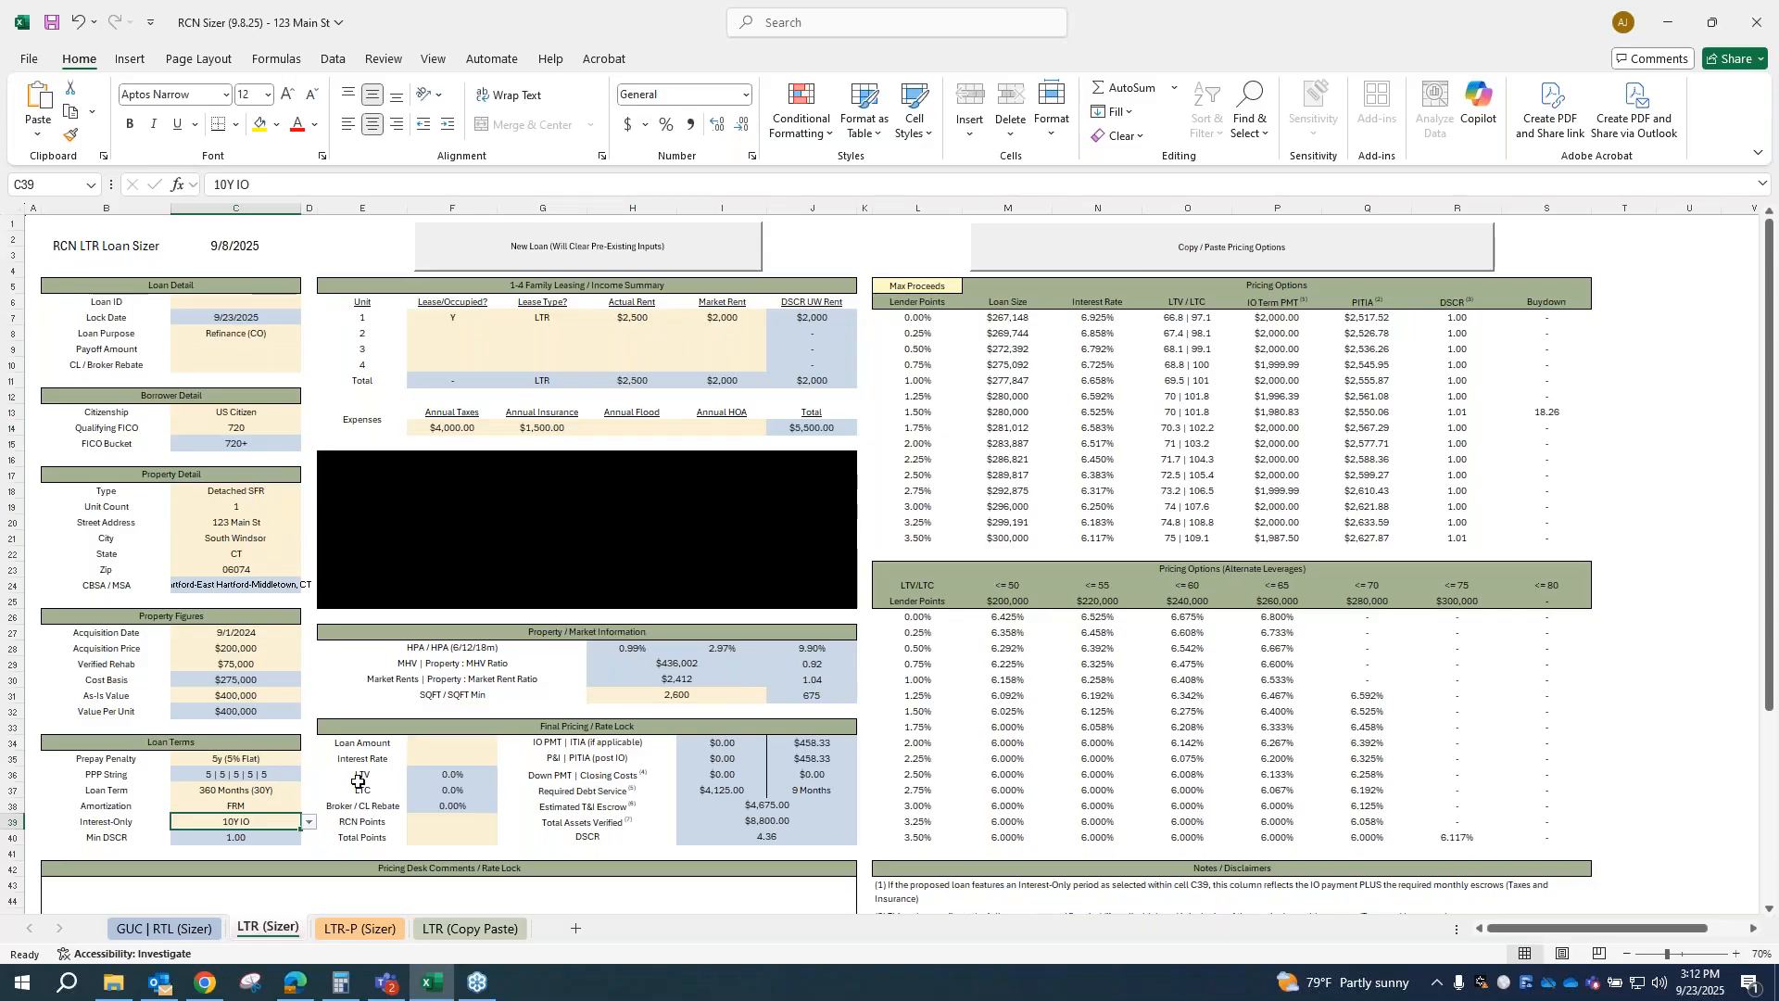
# Step: Set the prepay penalty back to 5y (DP)
pyautogui.click(269, 760)
pyautogui.click(307, 760)
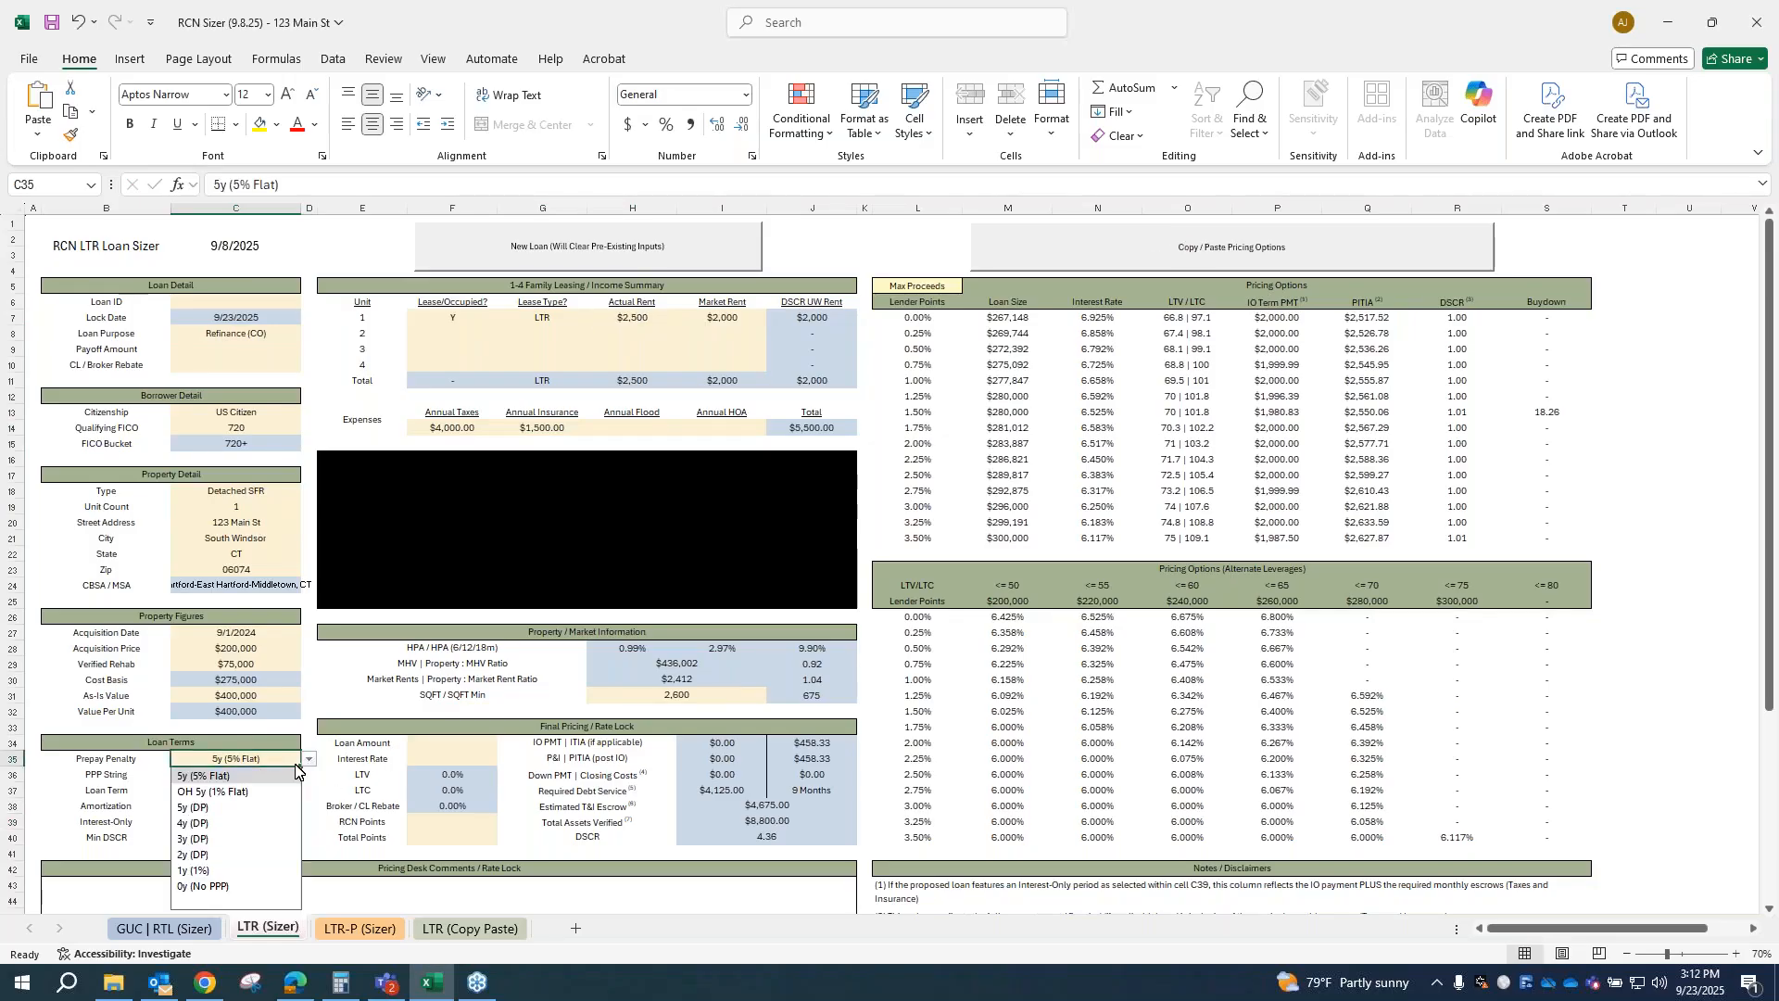
pyautogui.click(232, 807)
# Step: Set the interest-only option in the loan terms to No IO
pyautogui.click(235, 827)
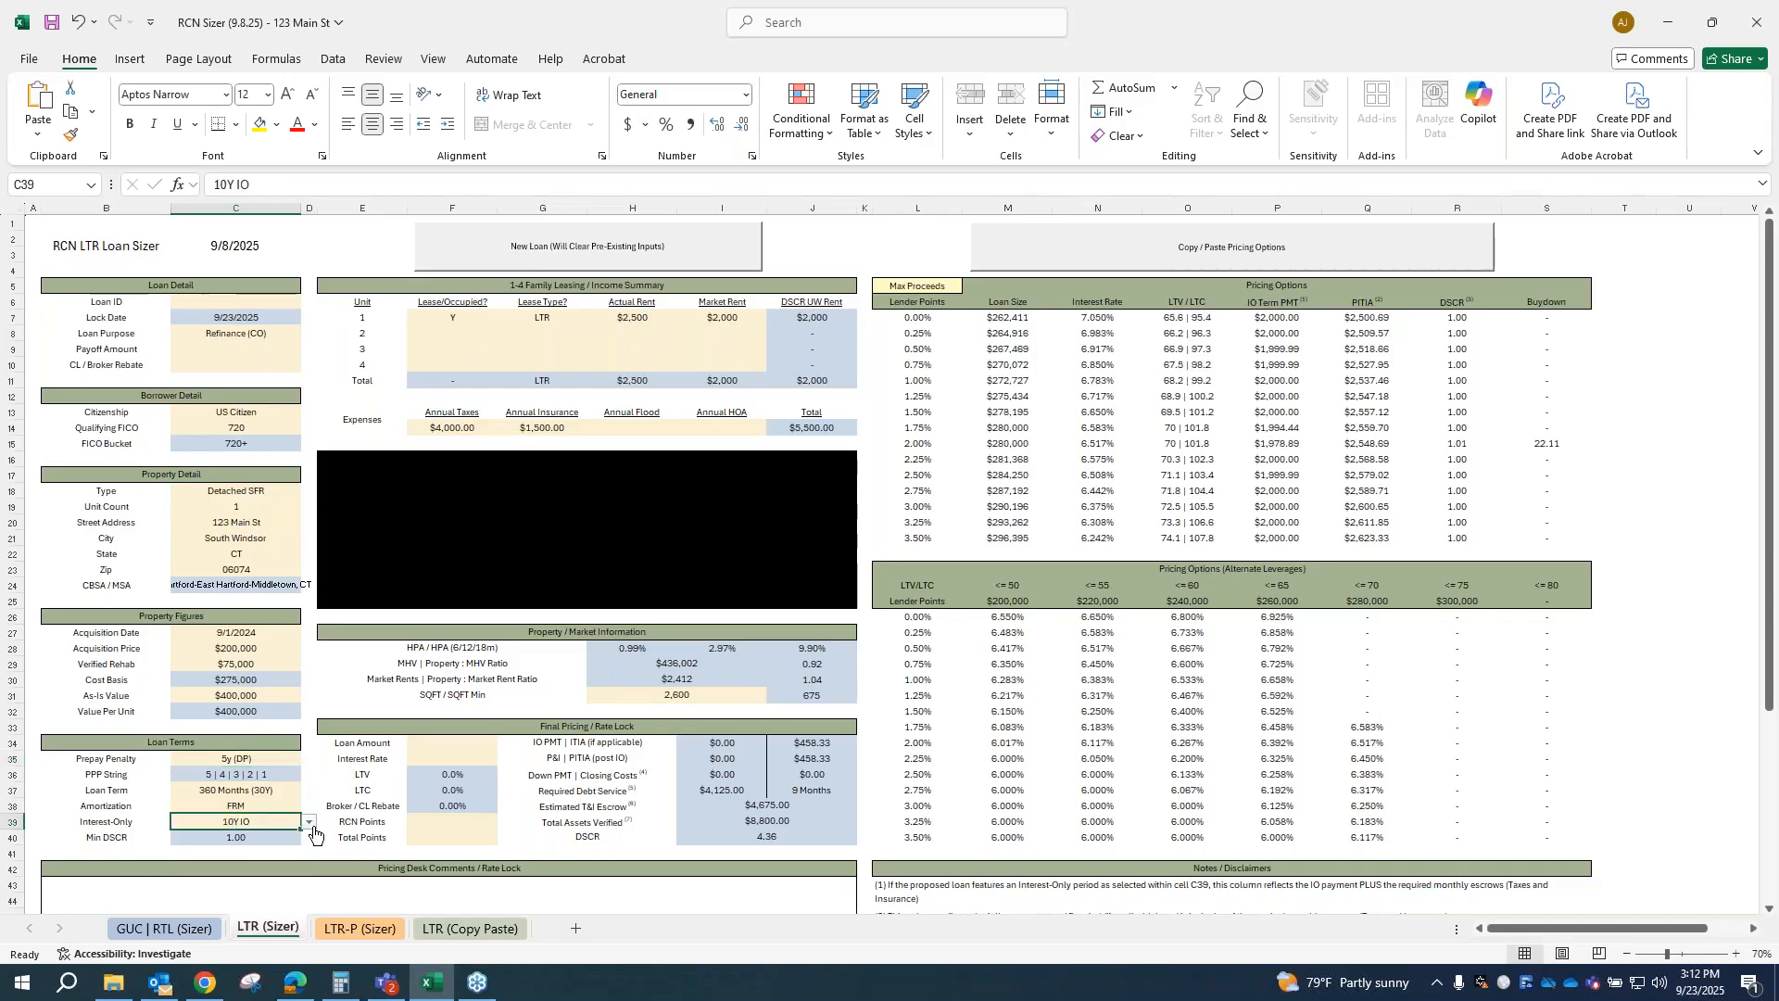
pyautogui.click(310, 823)
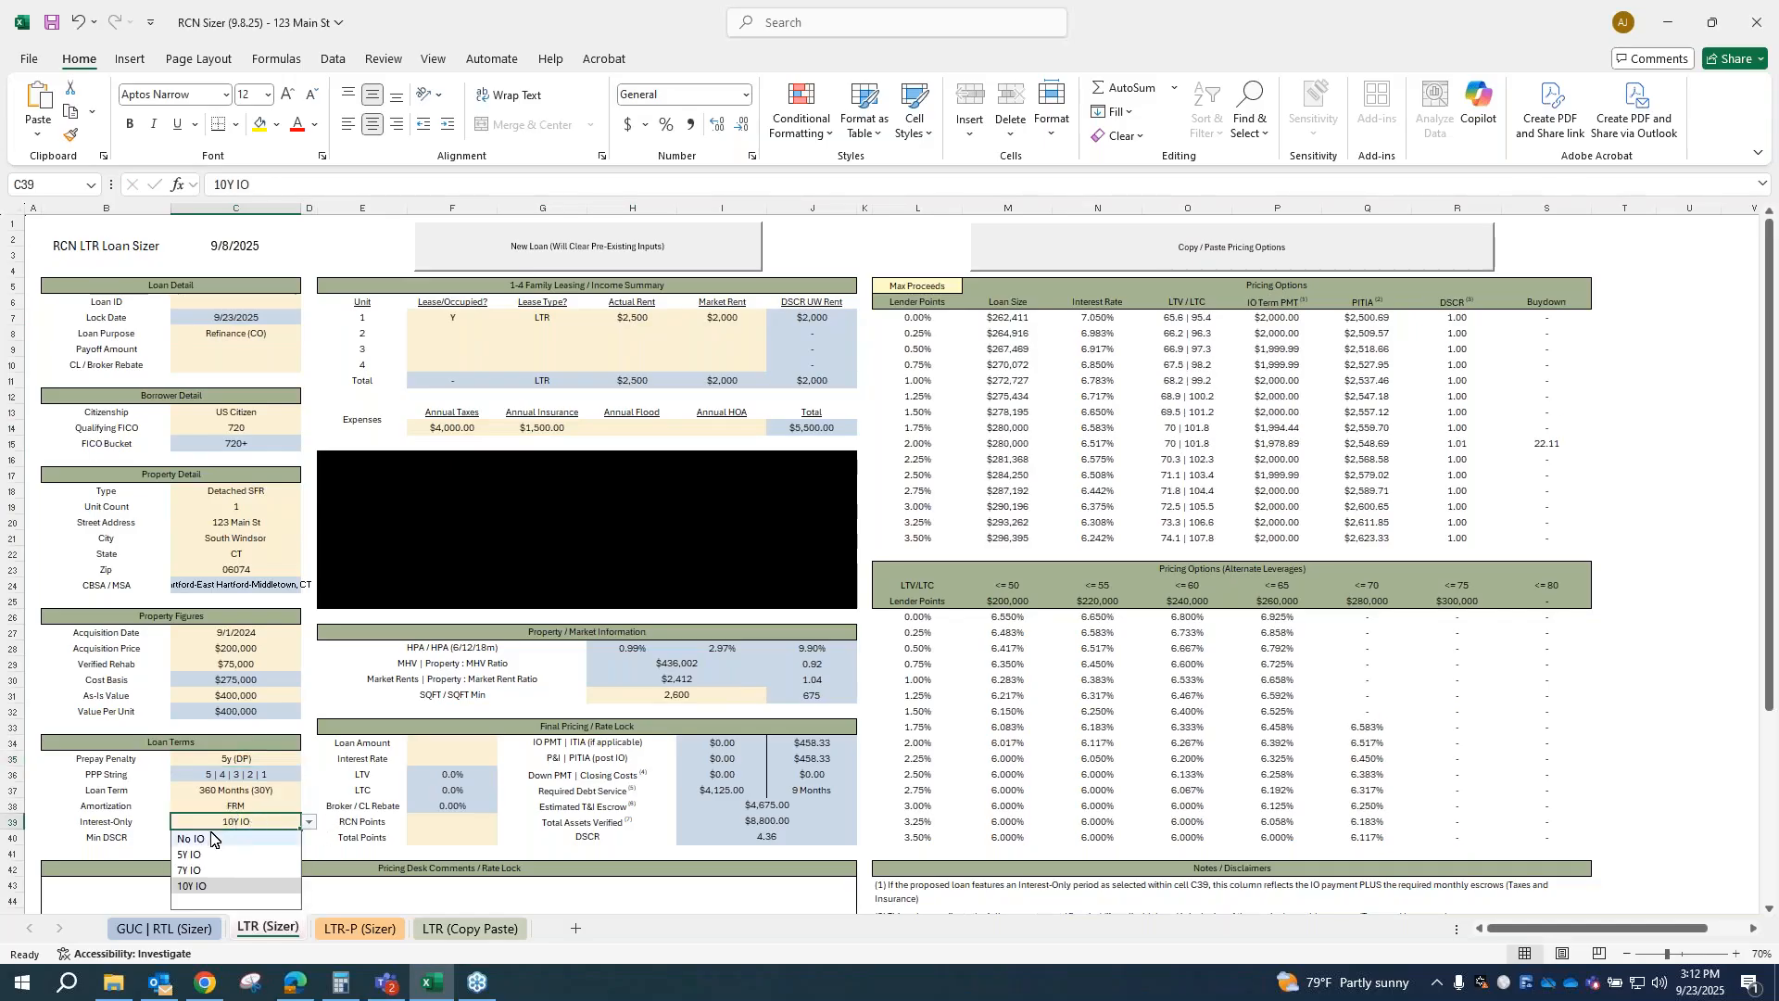
pyautogui.click(211, 838)
# Step: Set the market rent for unit 1 to $2,500
pyautogui.click(728, 325)
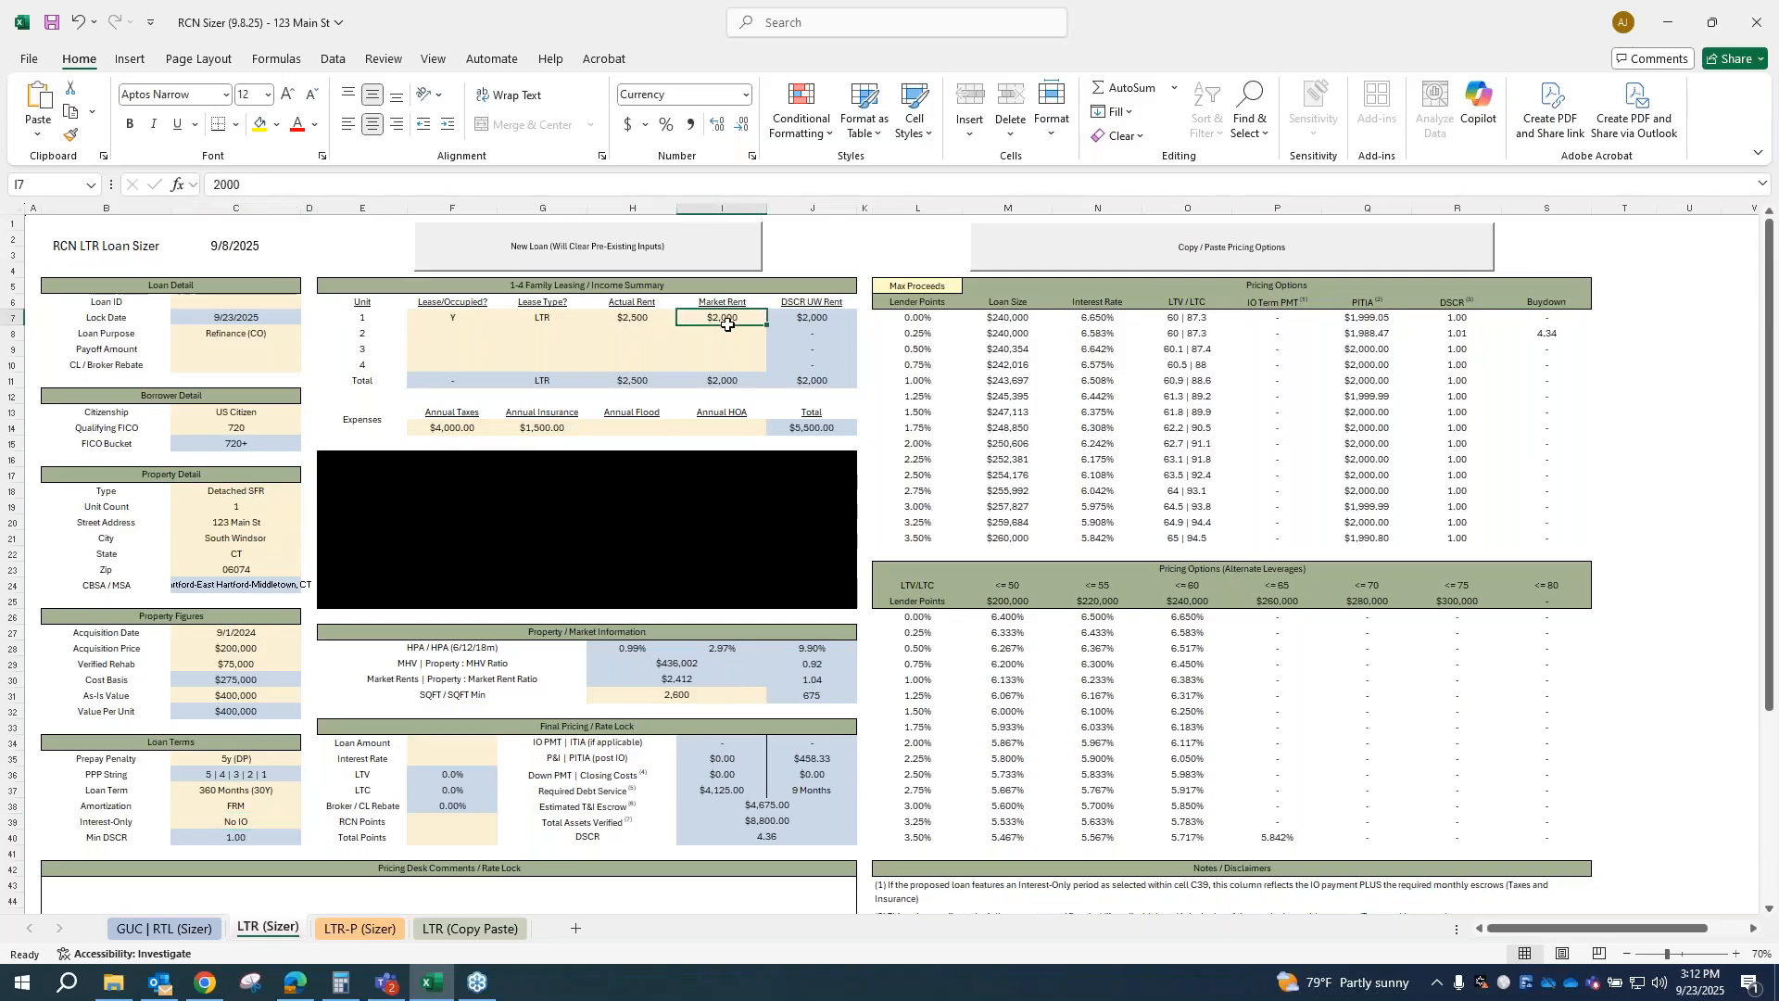
pyautogui.write('2500')
pyautogui.press('Return')
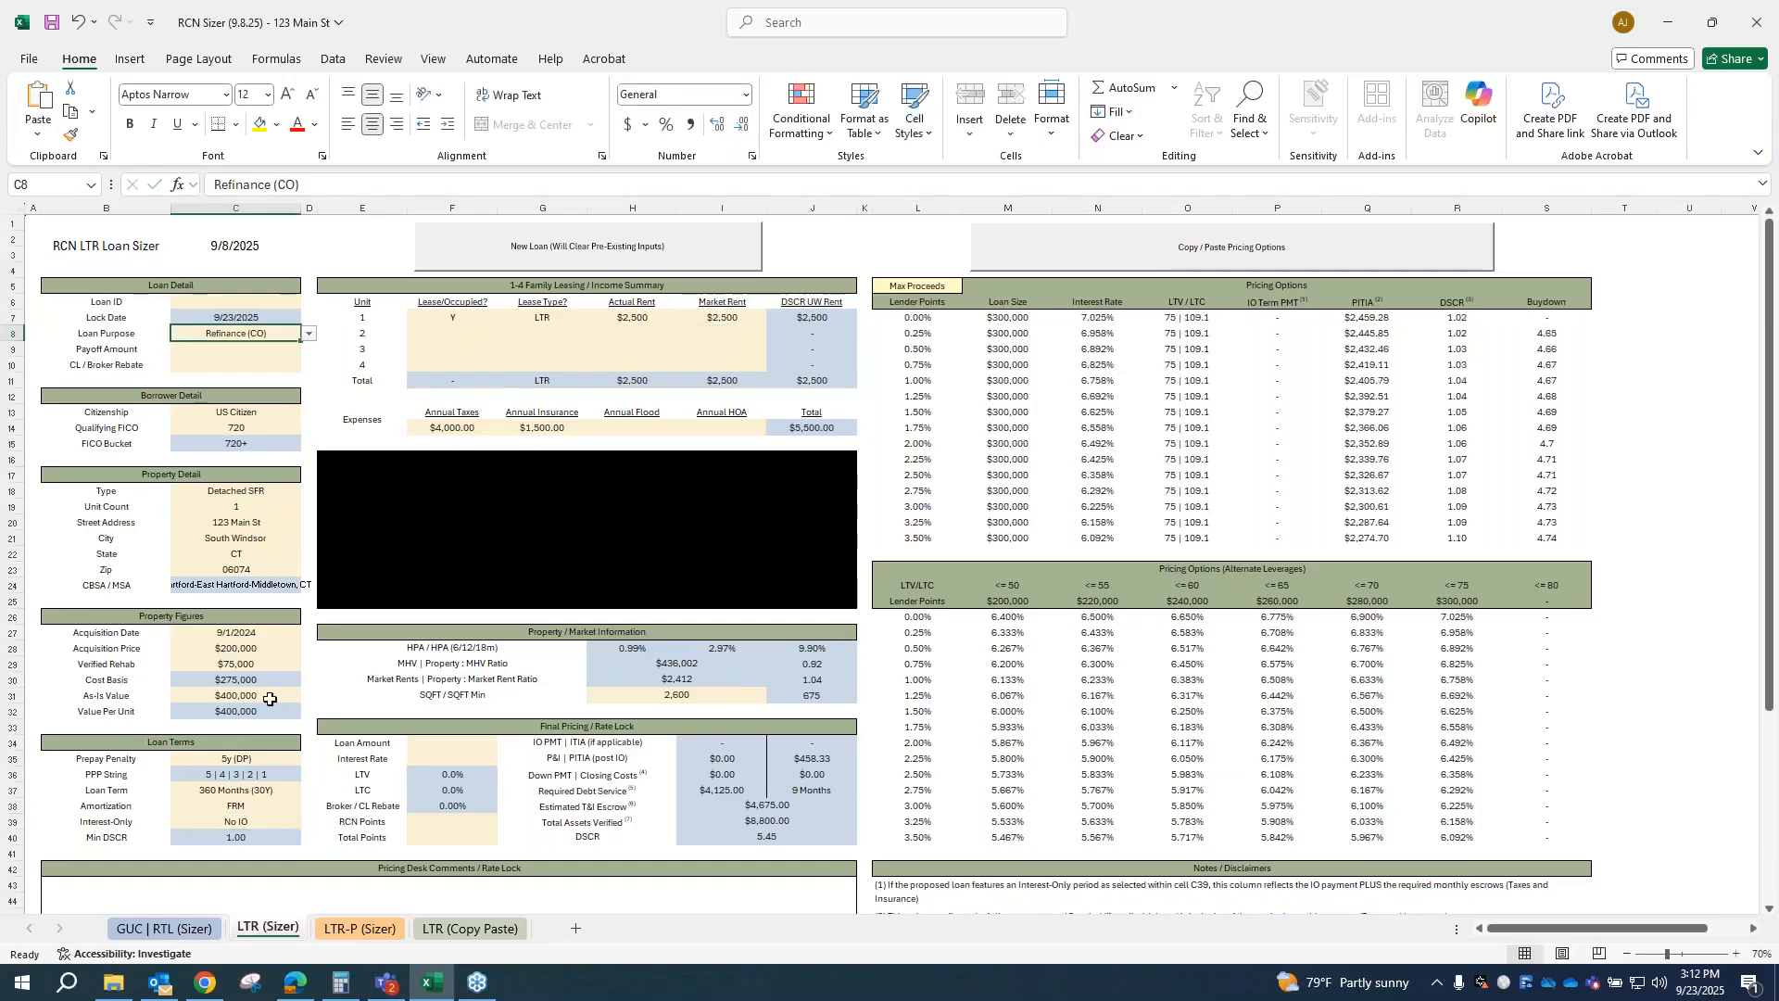
# Step: Test higher borrower credit by setting the qualifying FICO to 740 and raising it to 760
pyautogui.click(294, 426)
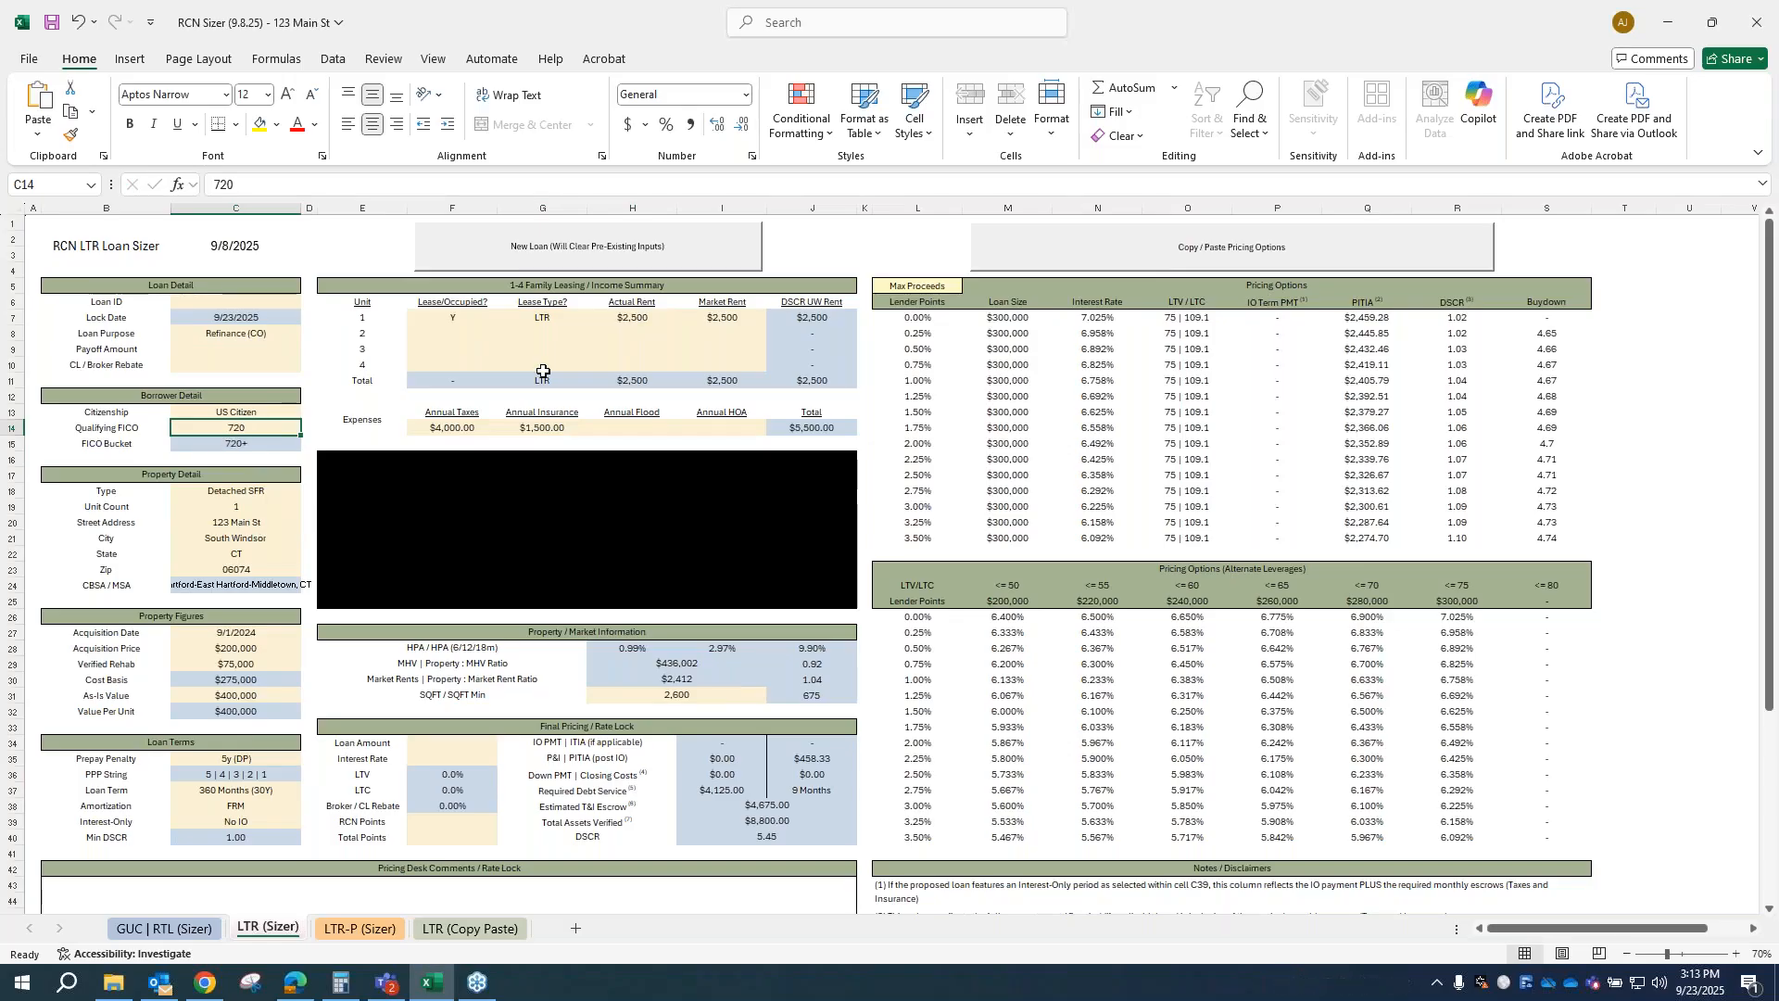
pyautogui.write('740')
pyautogui.click(463, 428)
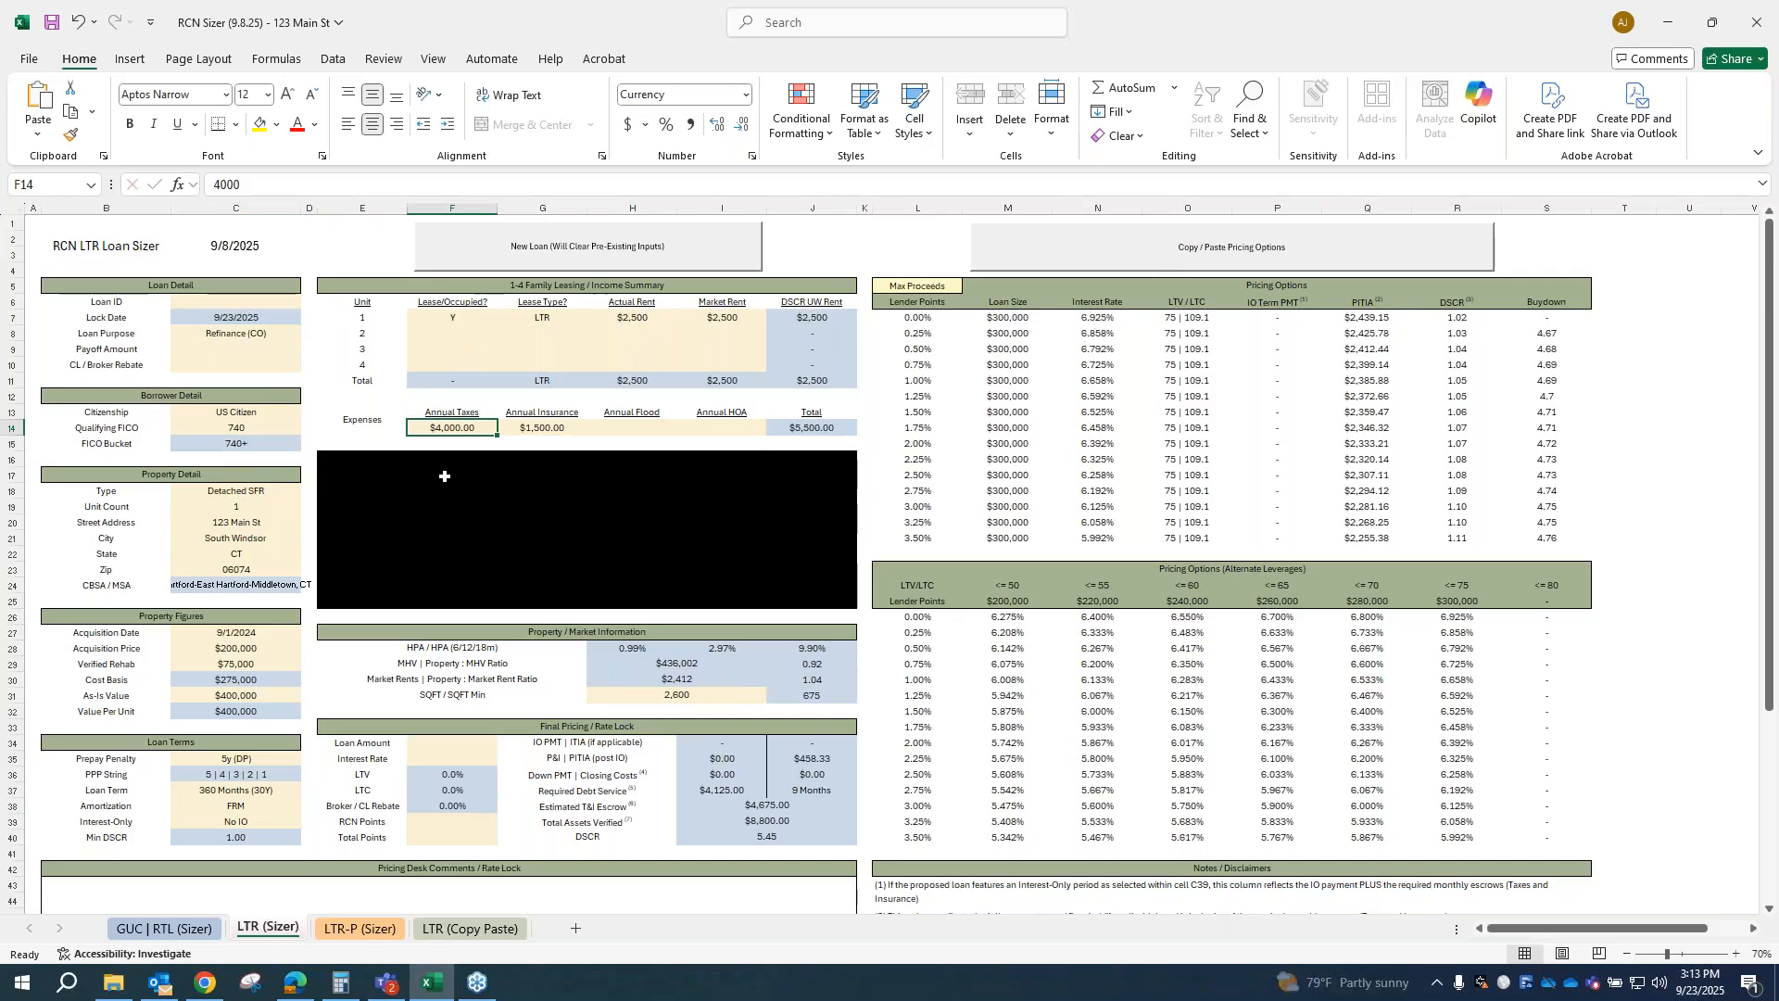
pyautogui.click(271, 429)
pyautogui.write('760')
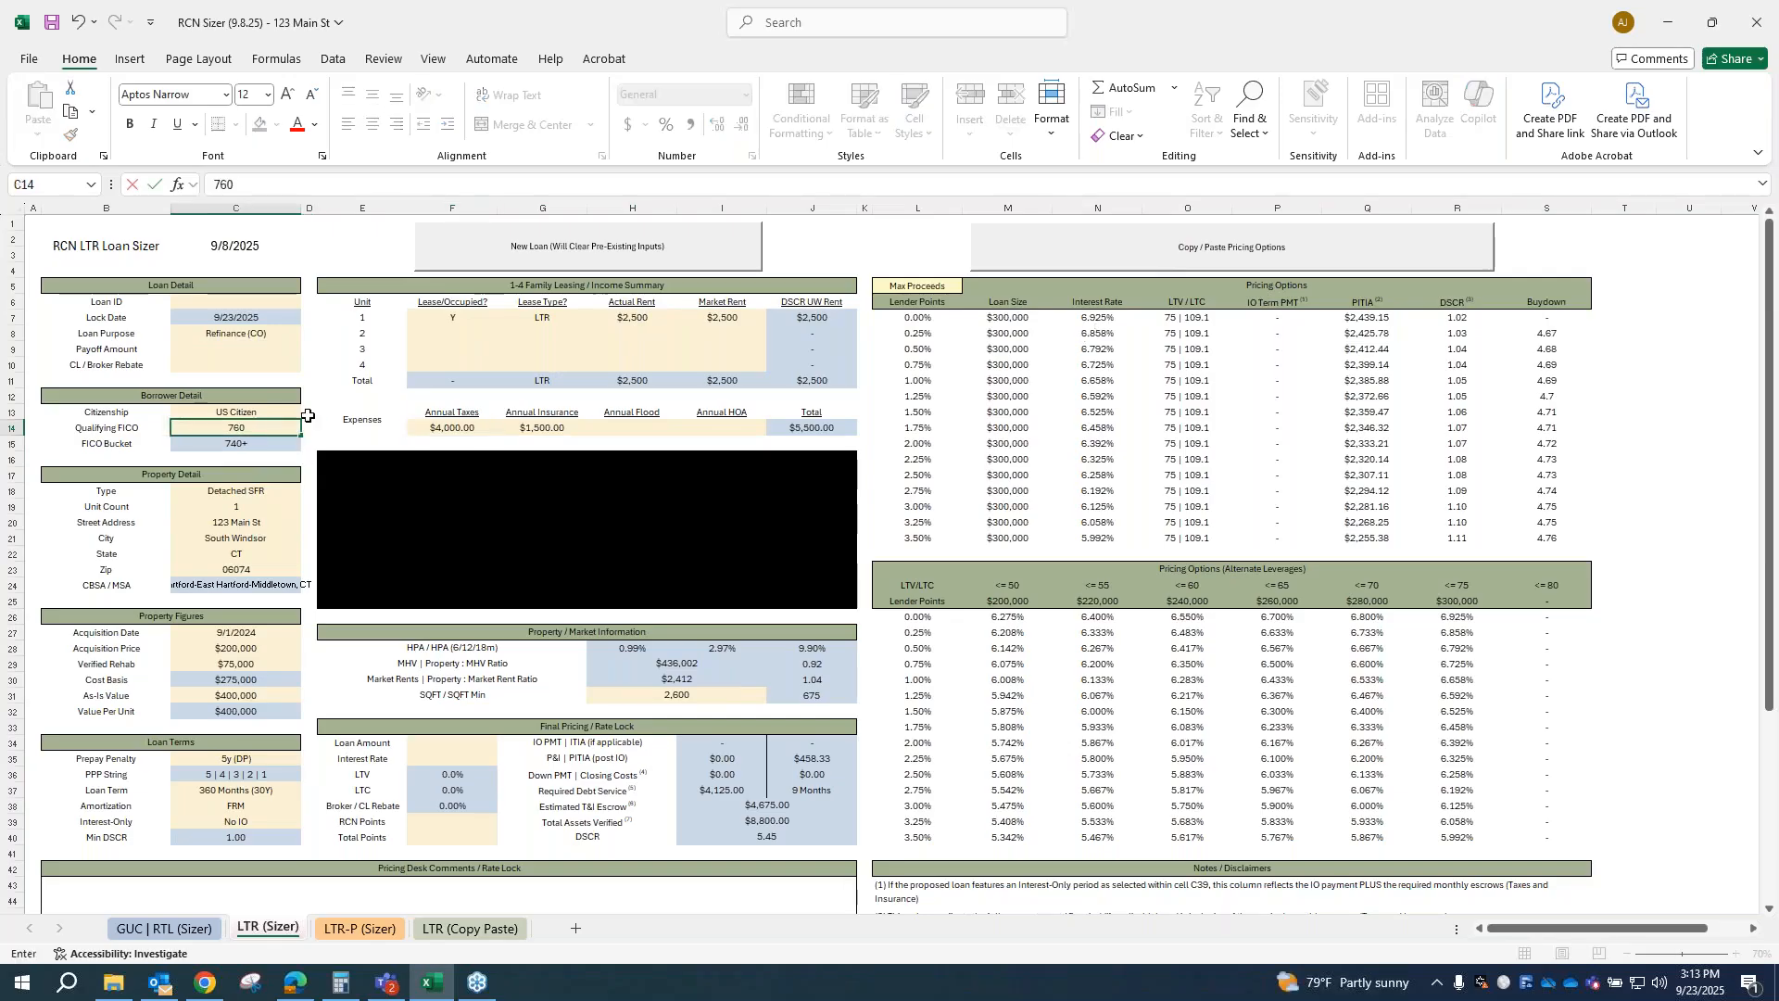
pyautogui.press('Tab')
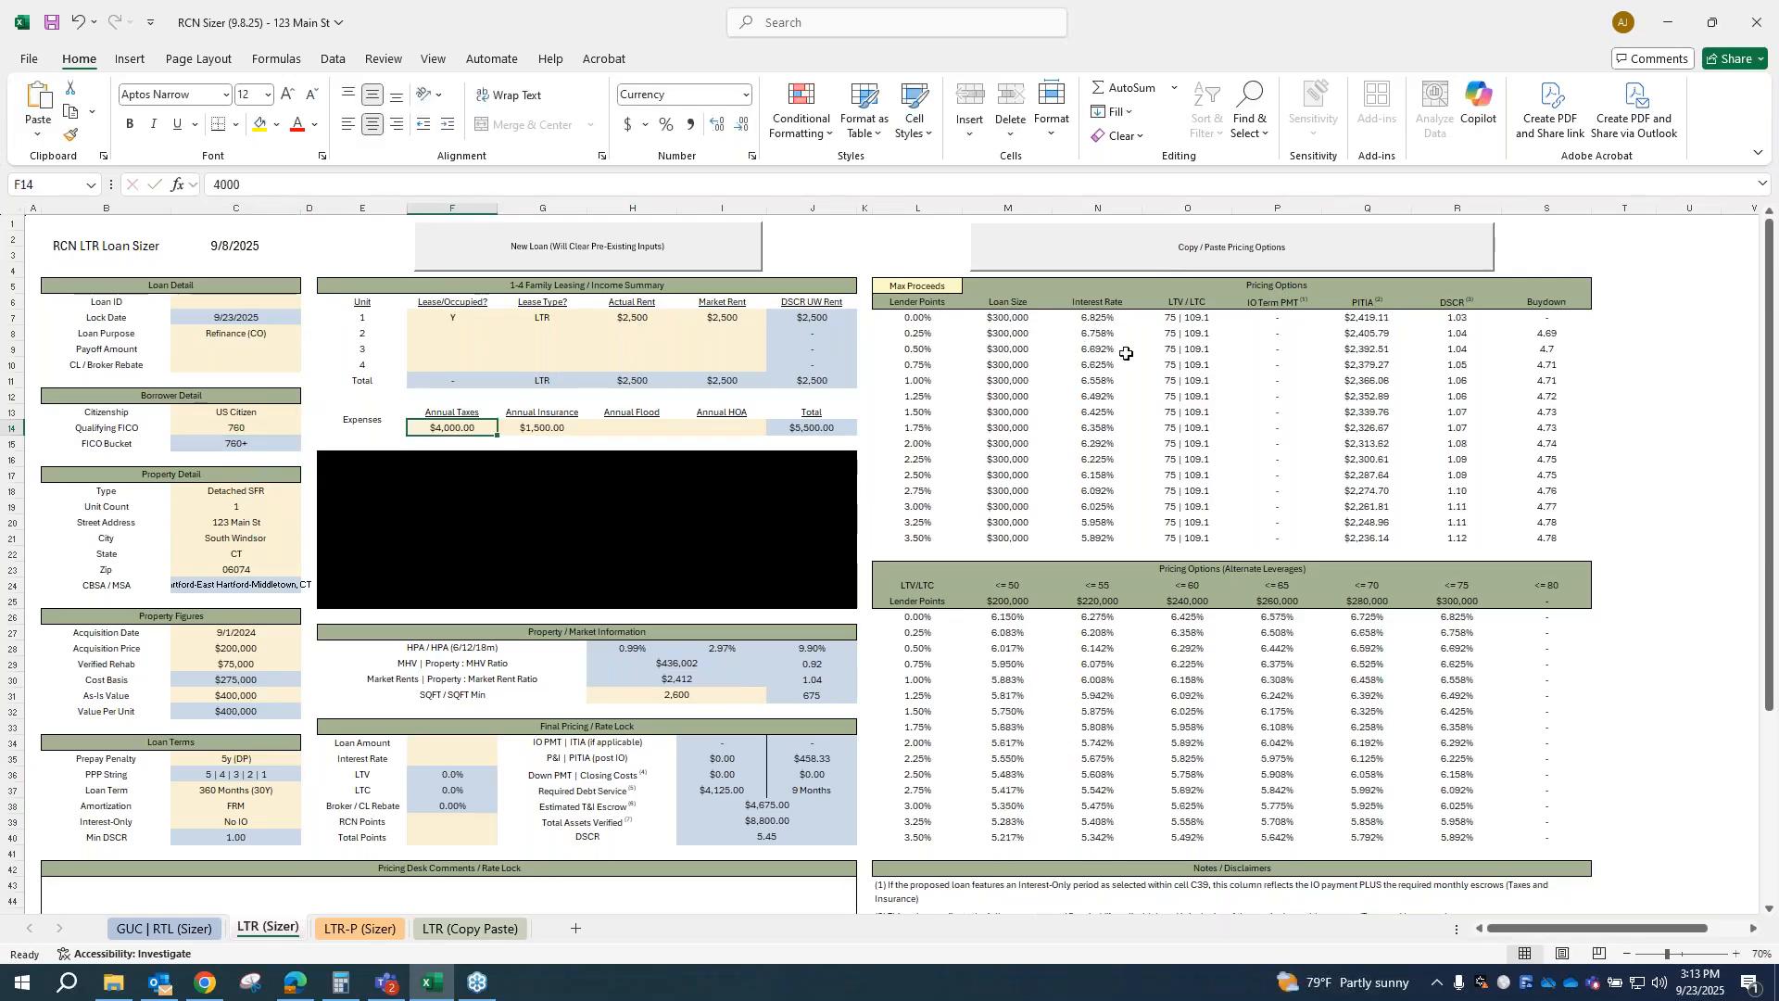
# Step: Test lower borrower credit by setting the qualifying FICO to 700 and reducing it to 699
pyautogui.click(241, 428)
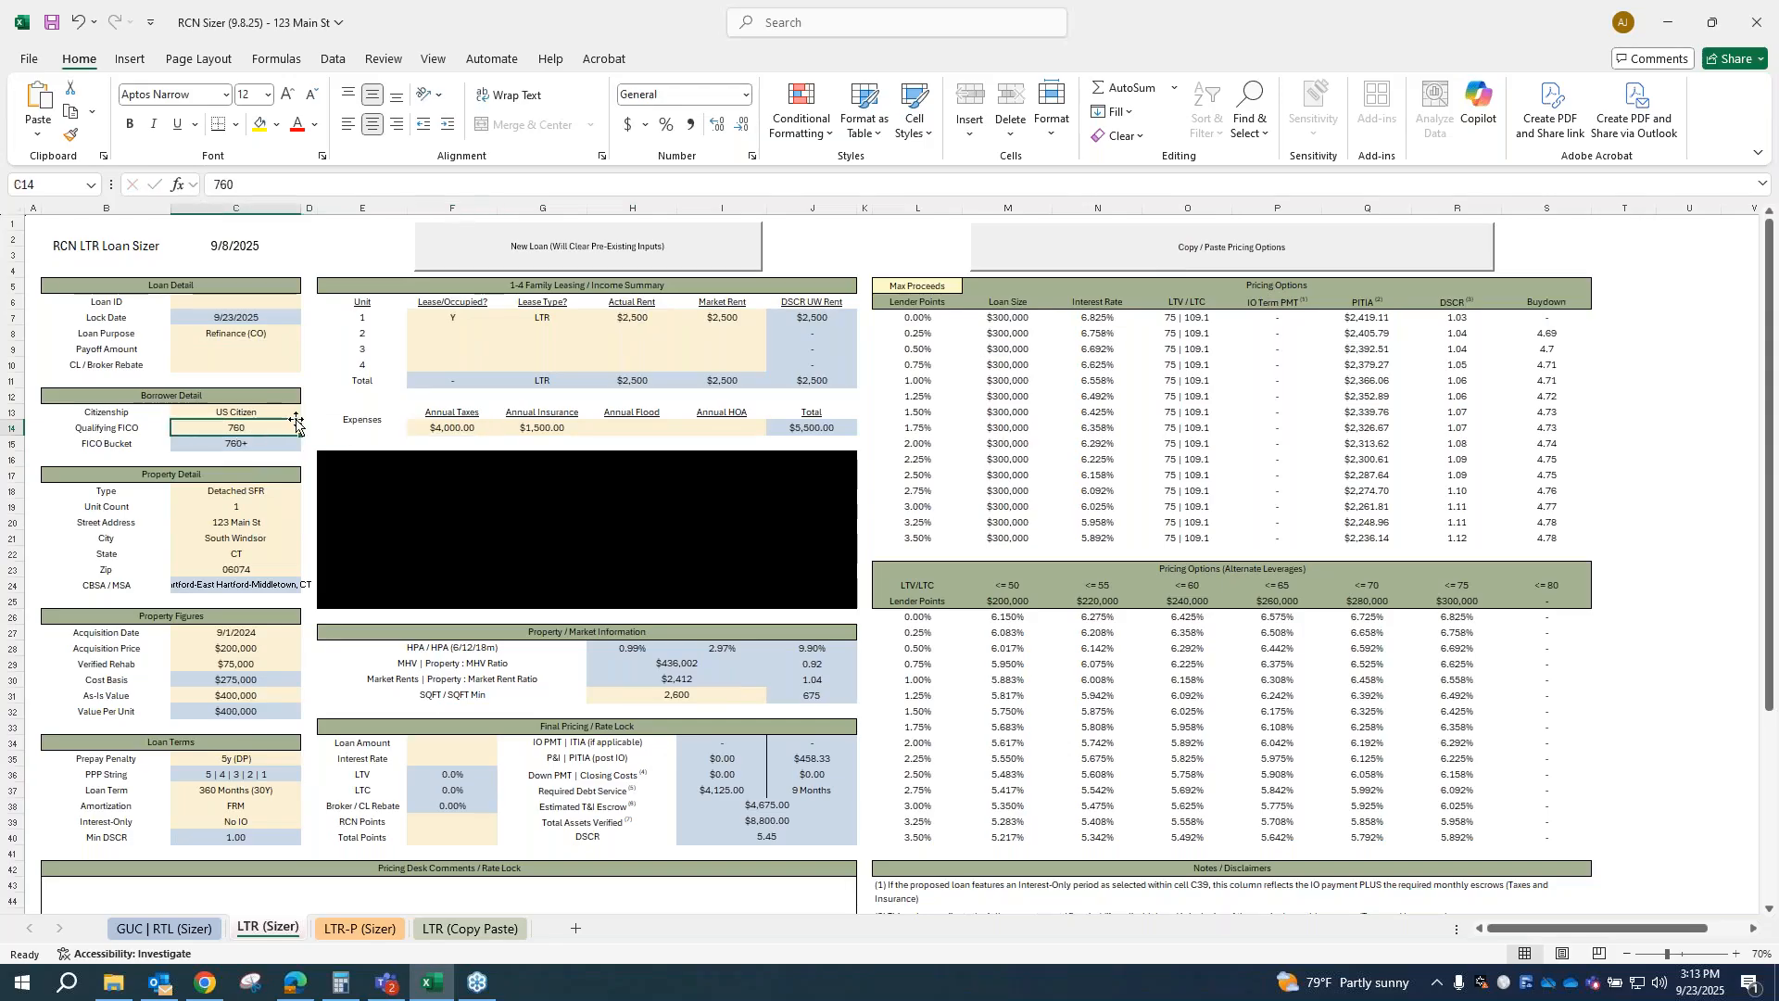
pyautogui.write('700')
pyautogui.press('Tab')
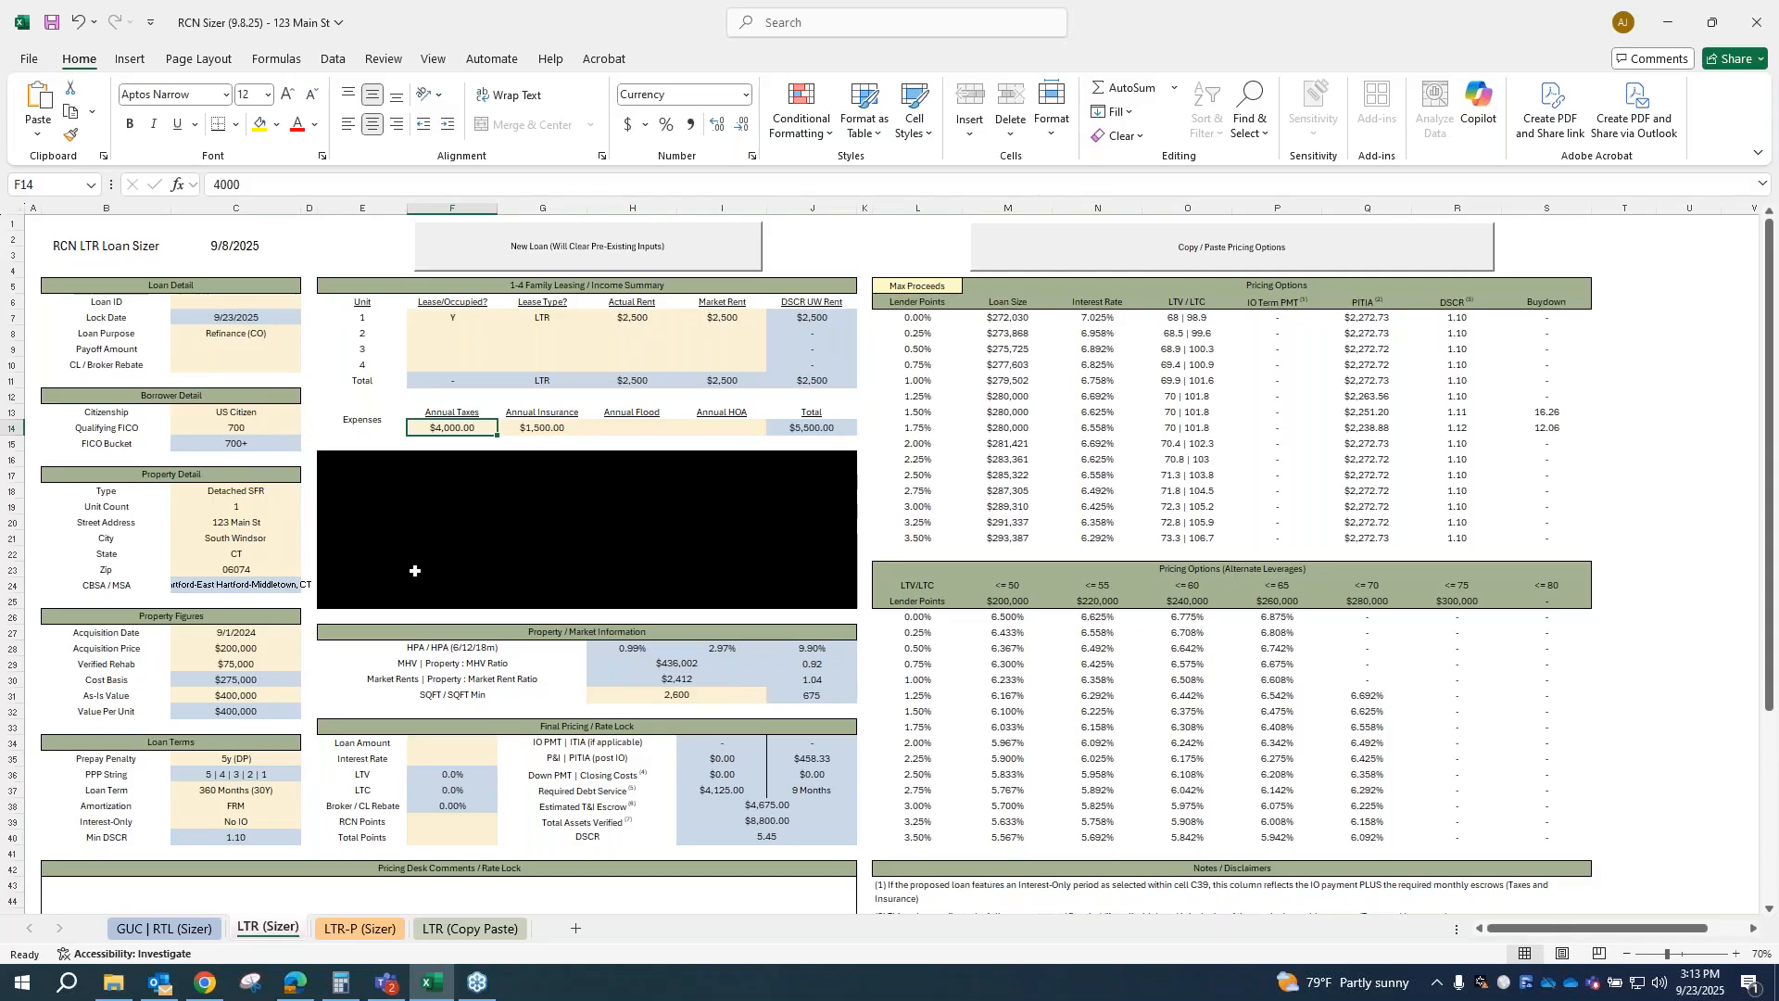
pyautogui.click(230, 428)
pyautogui.write('6999')
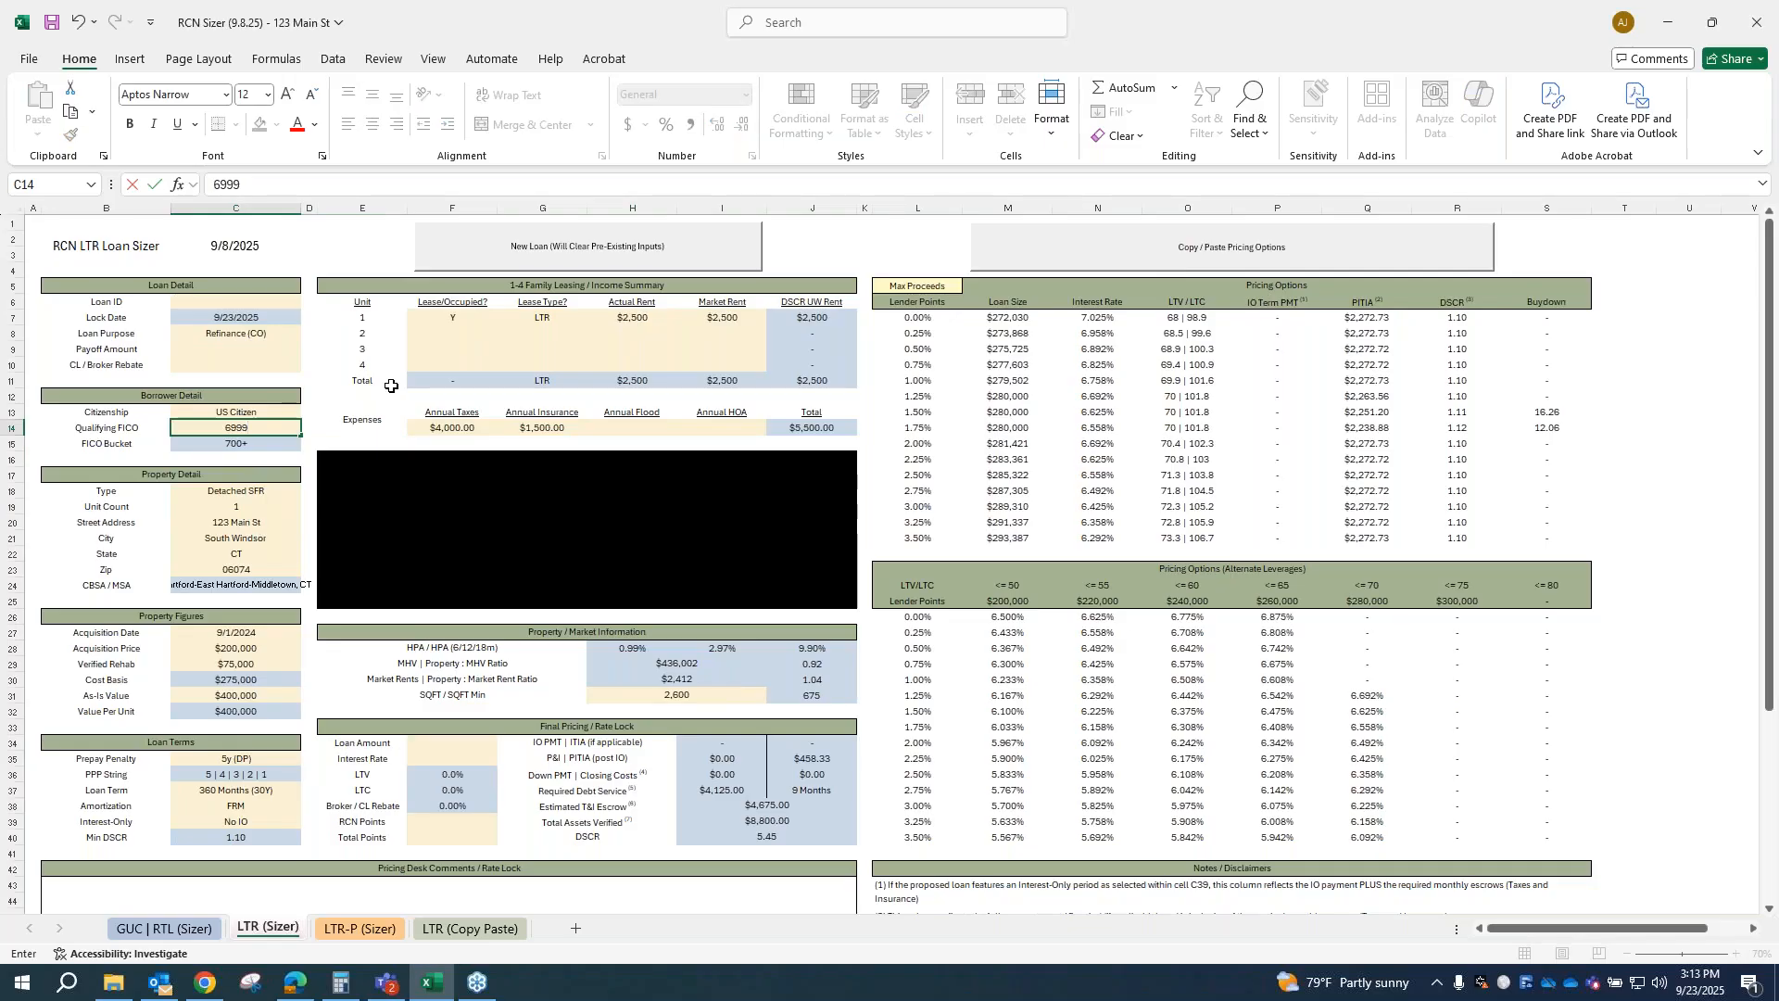
pyautogui.press('Tab')
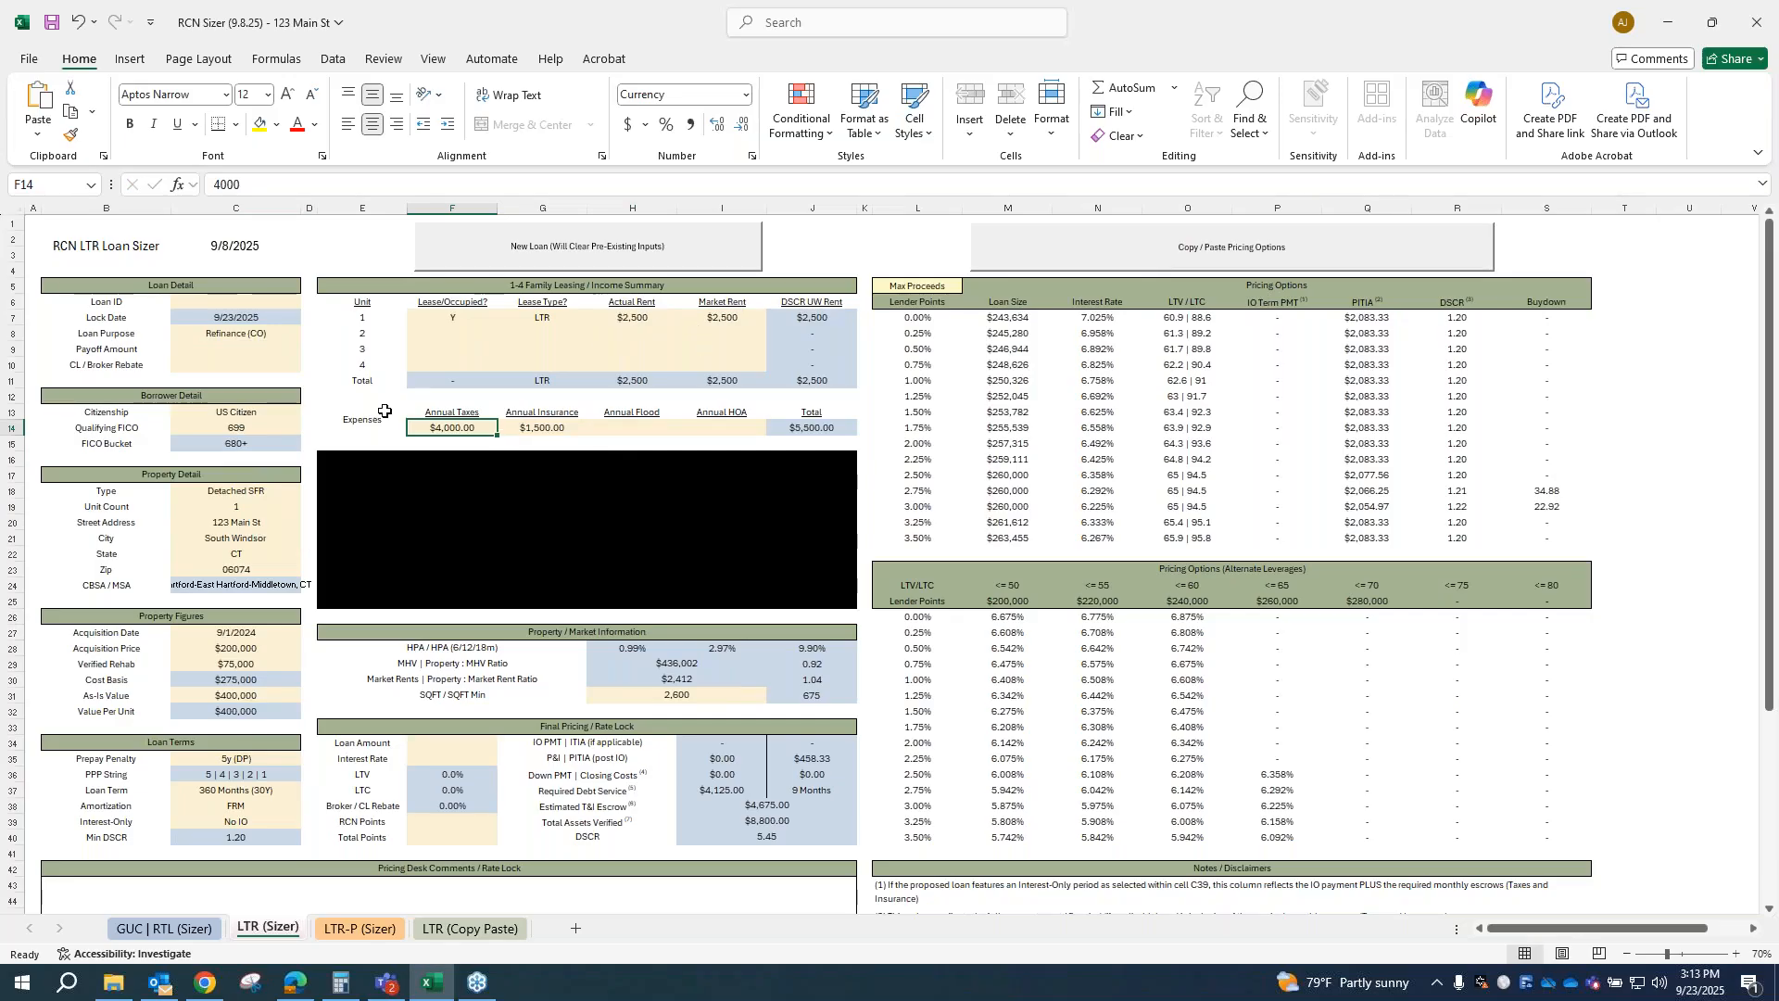
# Step: Set the borrower's qualifying FICO back to 720
pyautogui.click(241, 429)
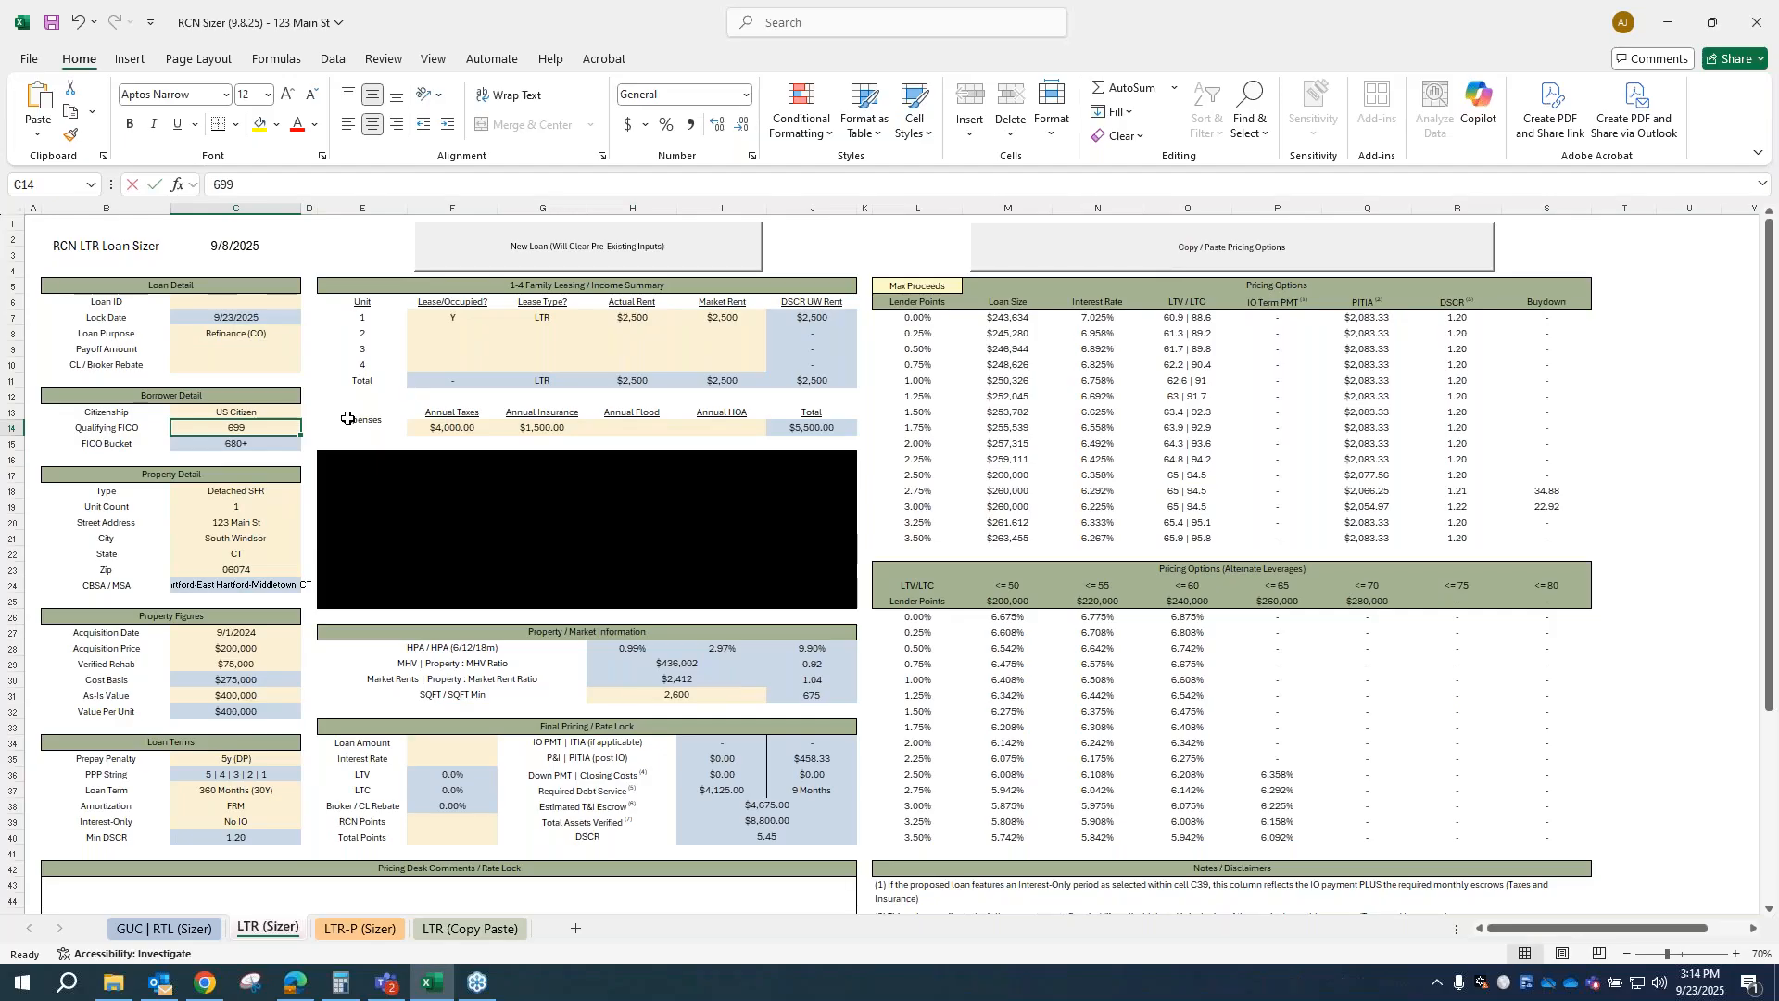
pyautogui.write('720')
pyautogui.press('Tab')
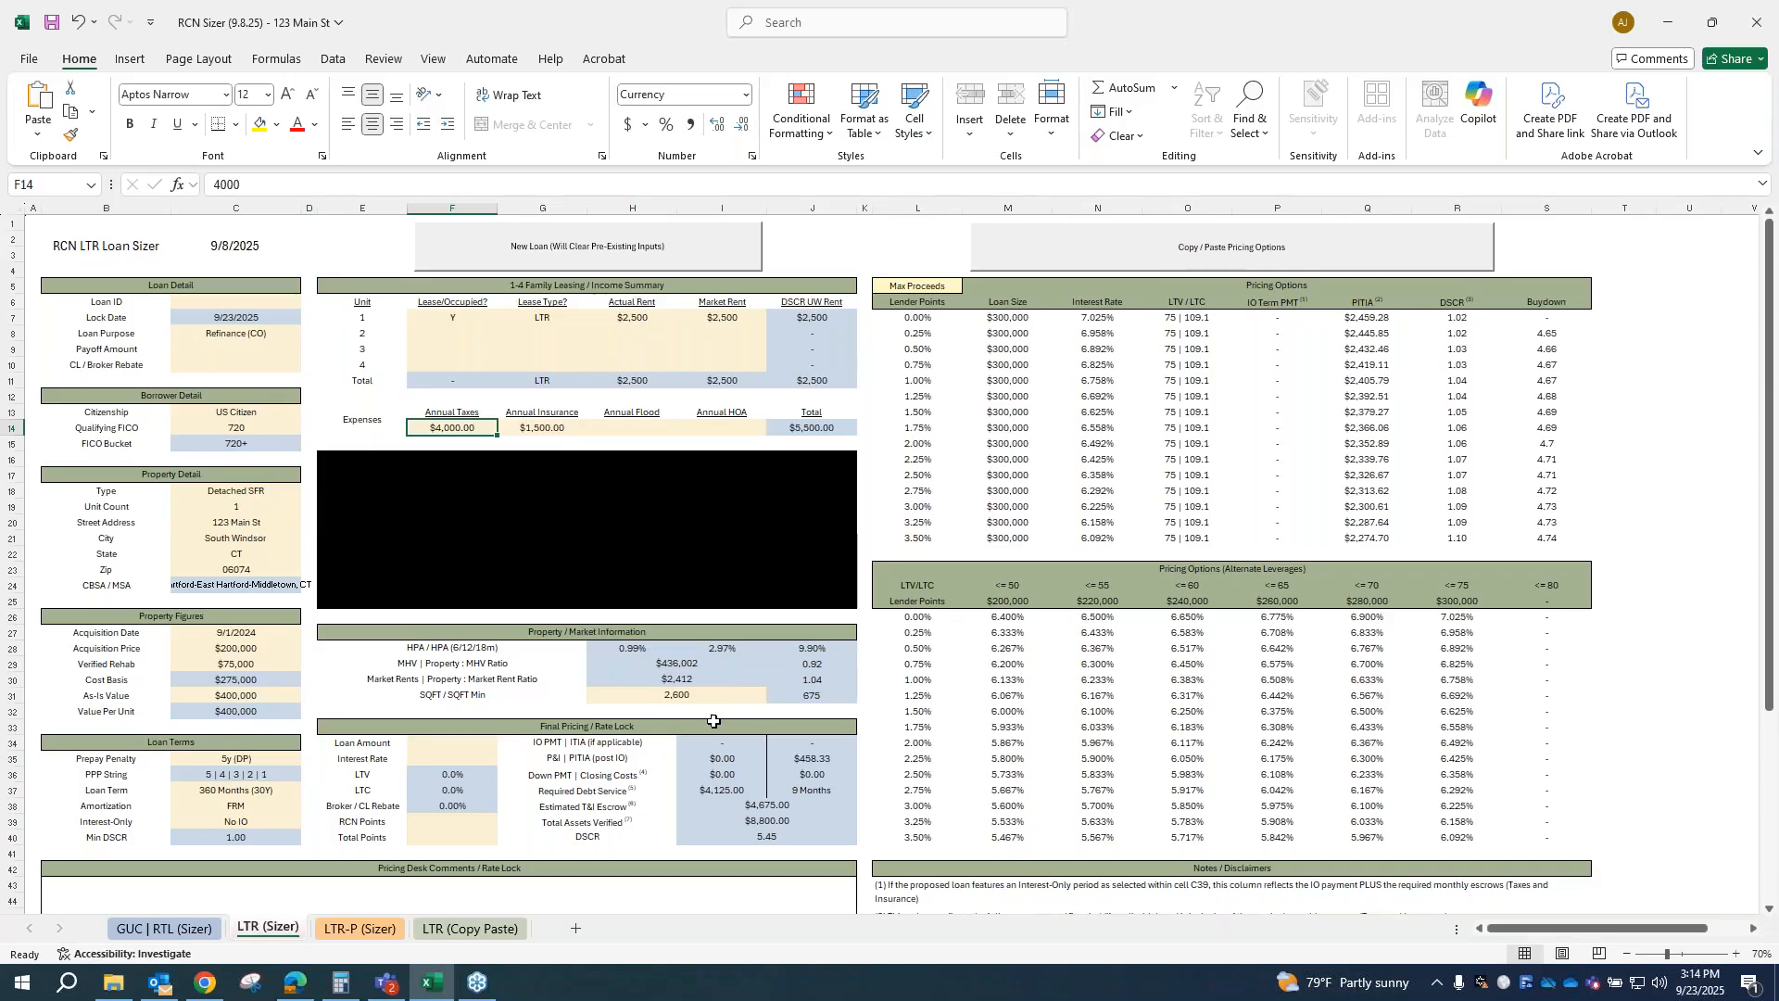
pyautogui.click(537, 317)
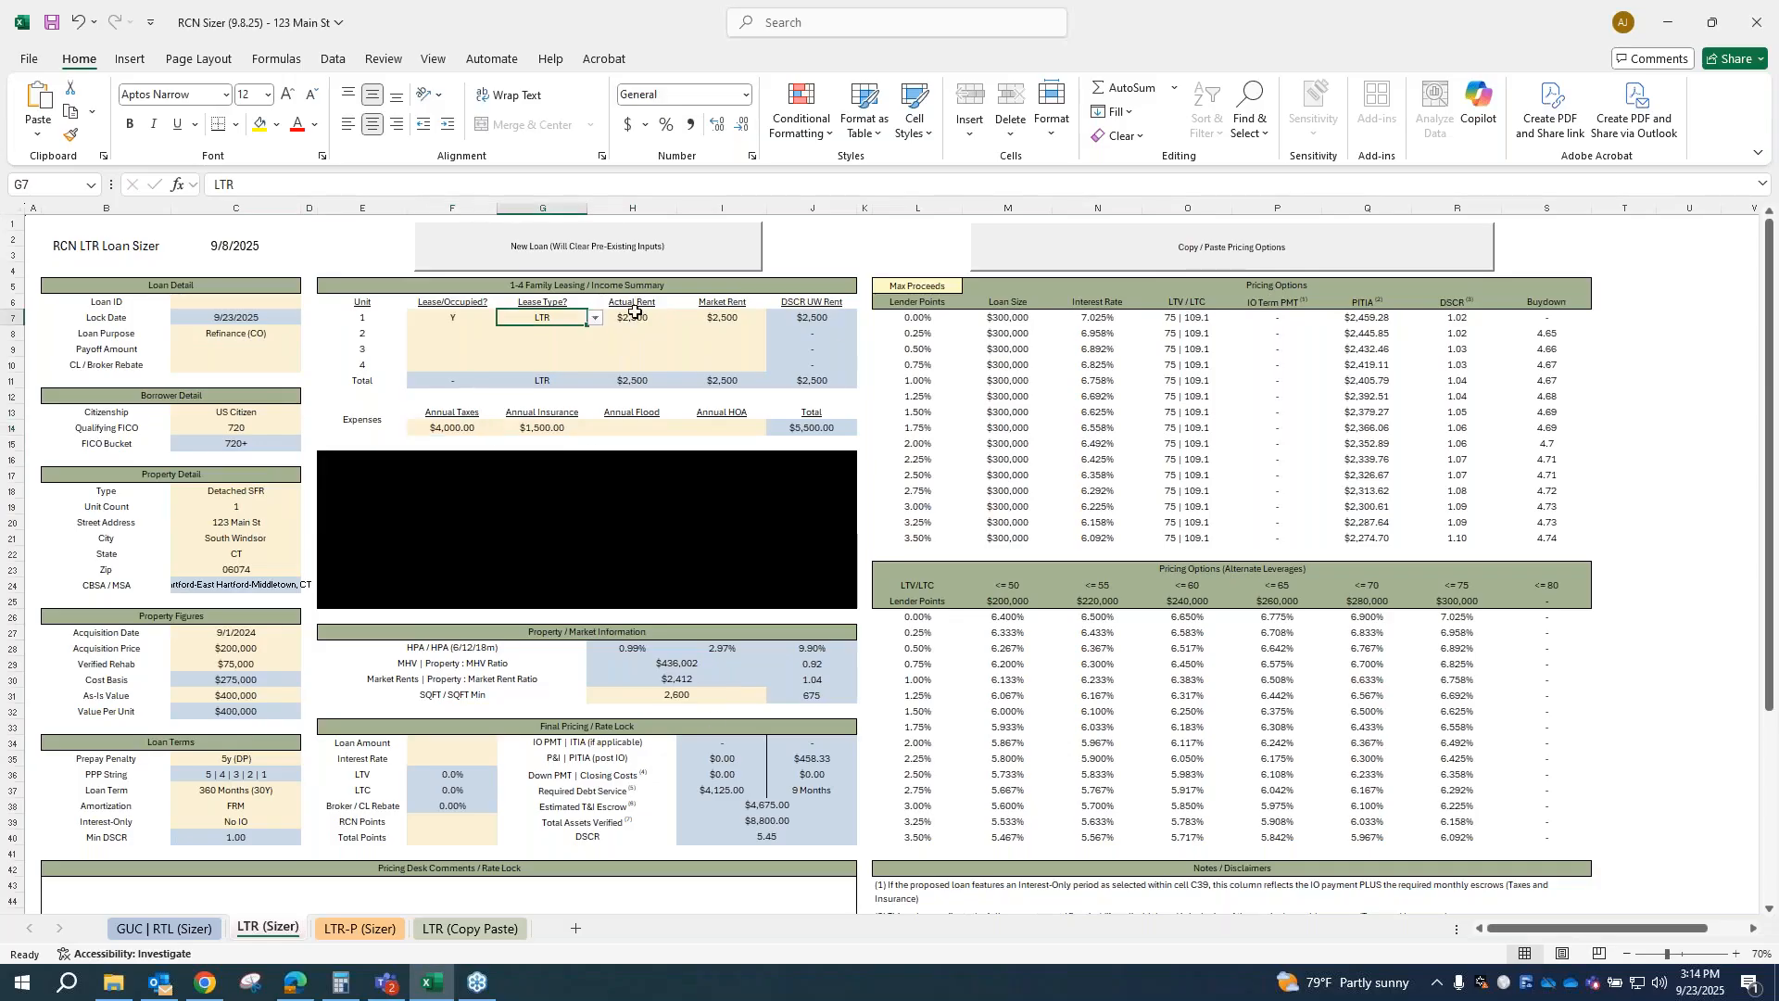
pyautogui.click(722, 324)
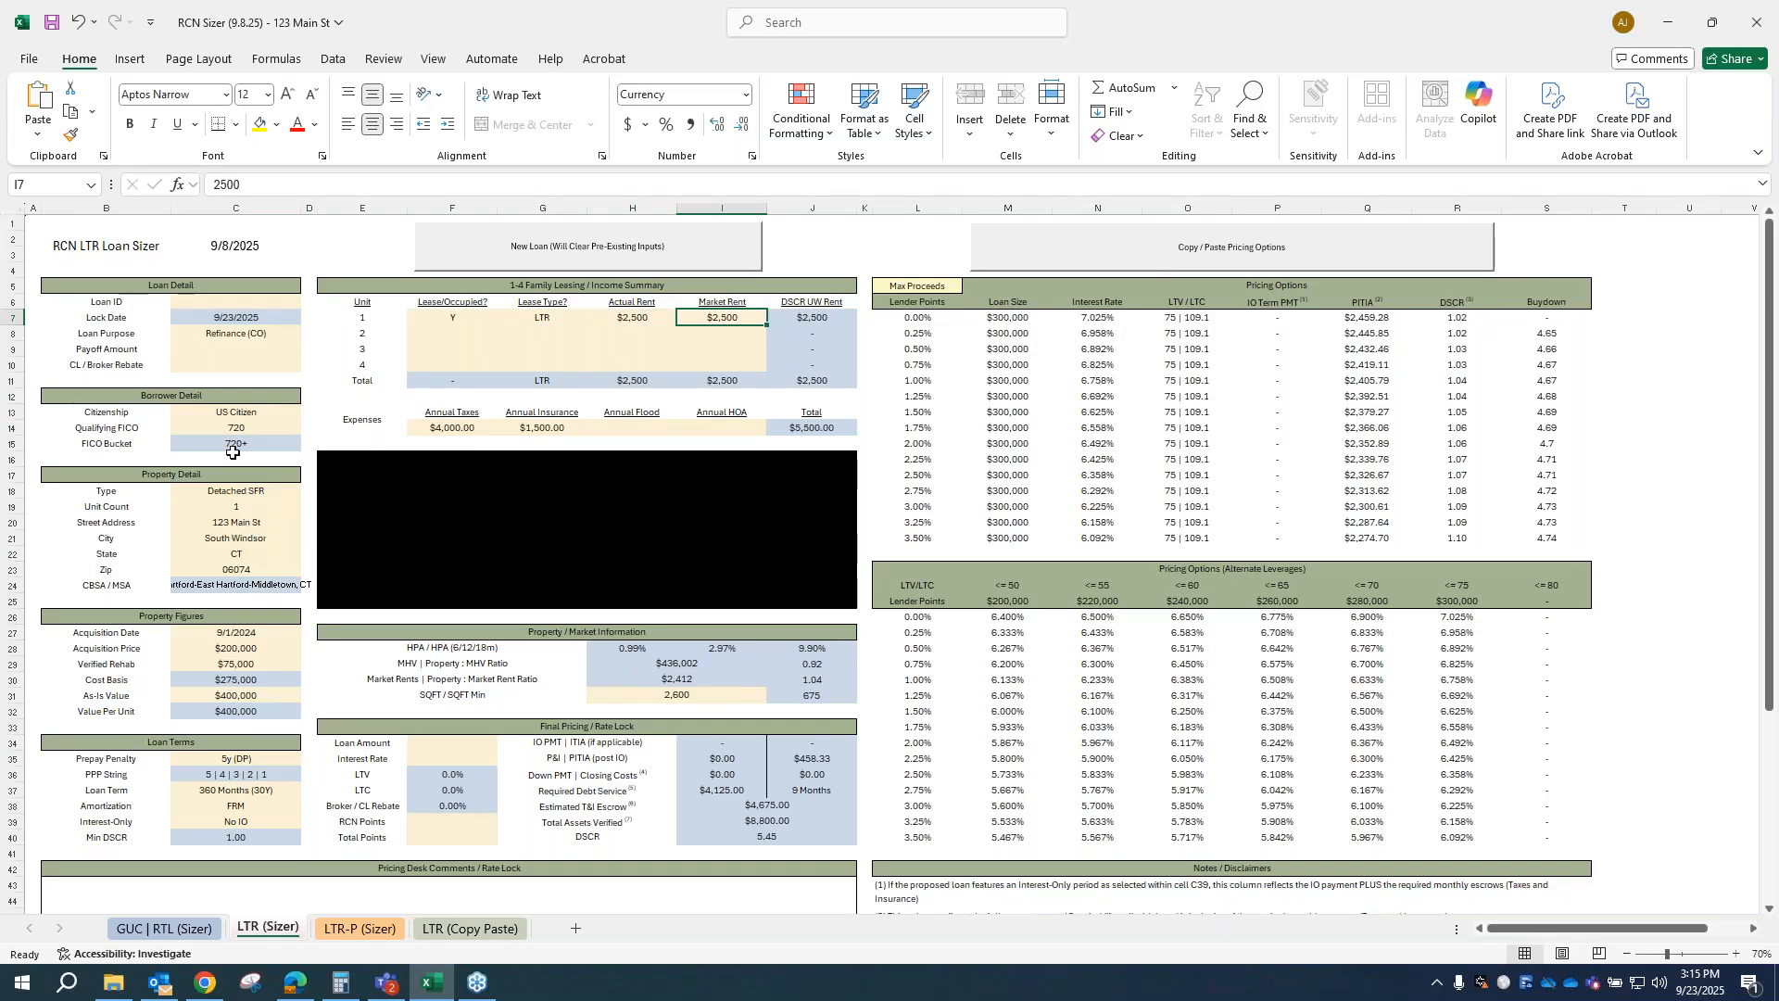
# Step: Change the zip code in the property detail section to 32081
pyautogui.click(239, 572)
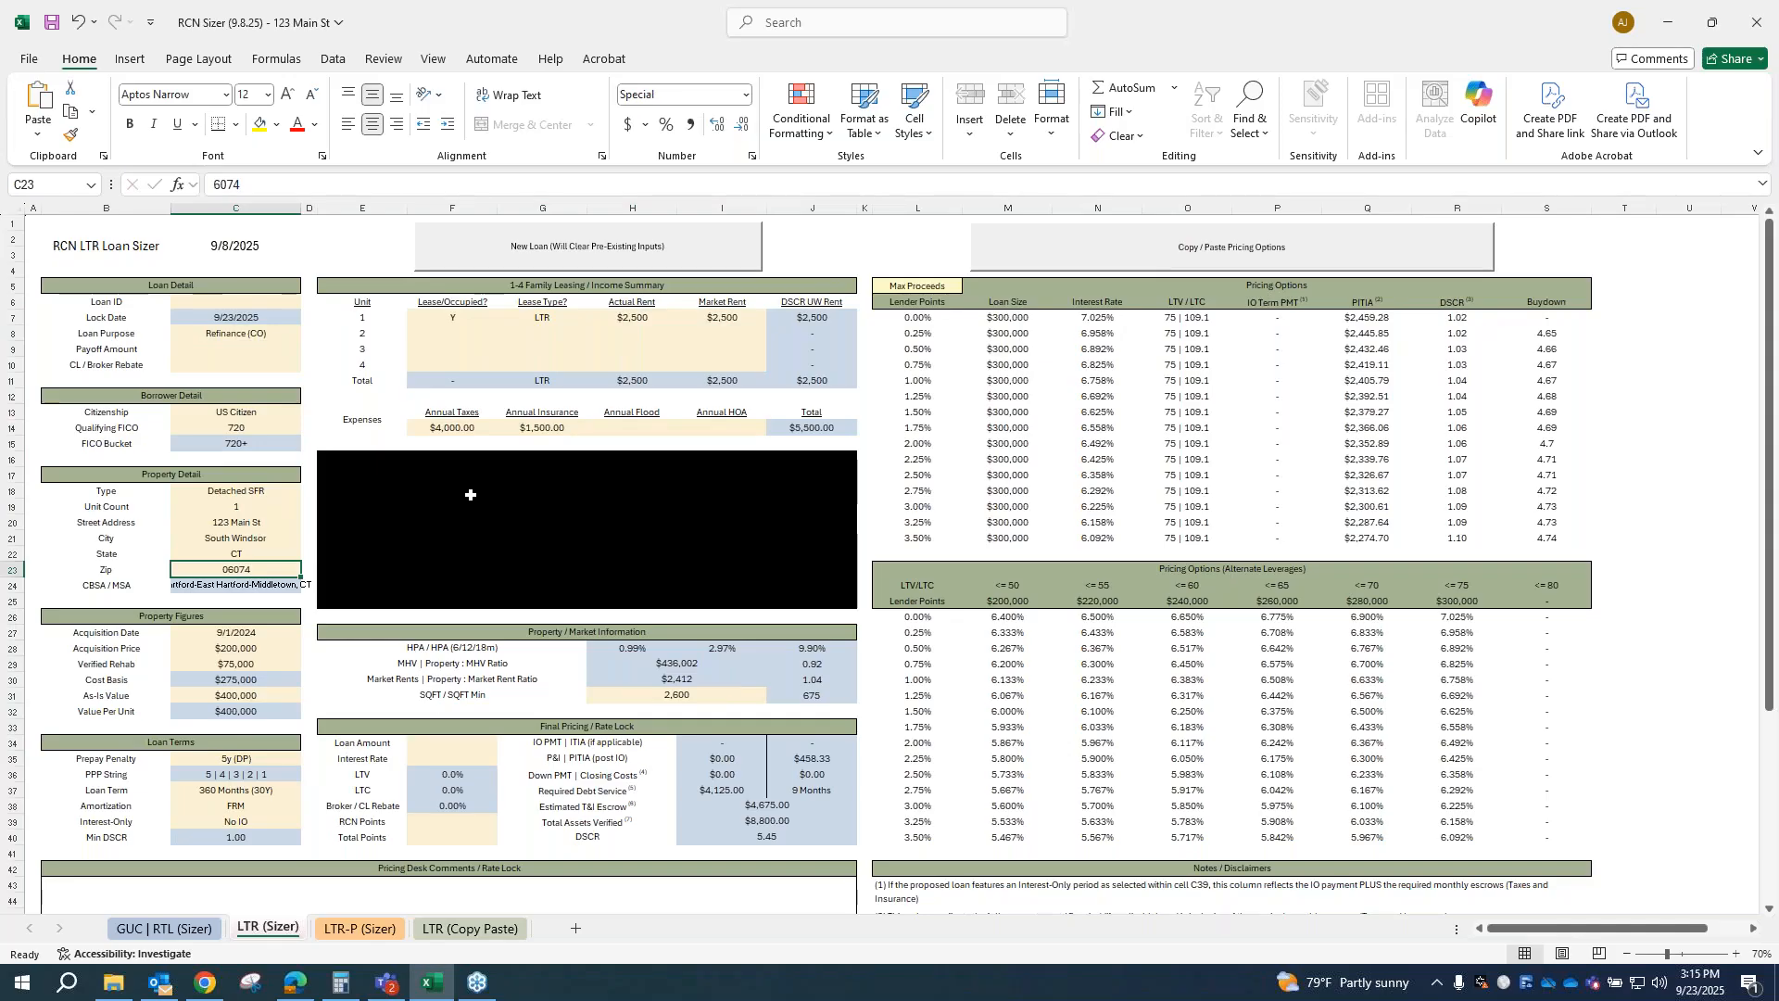
pyautogui.write('32081')
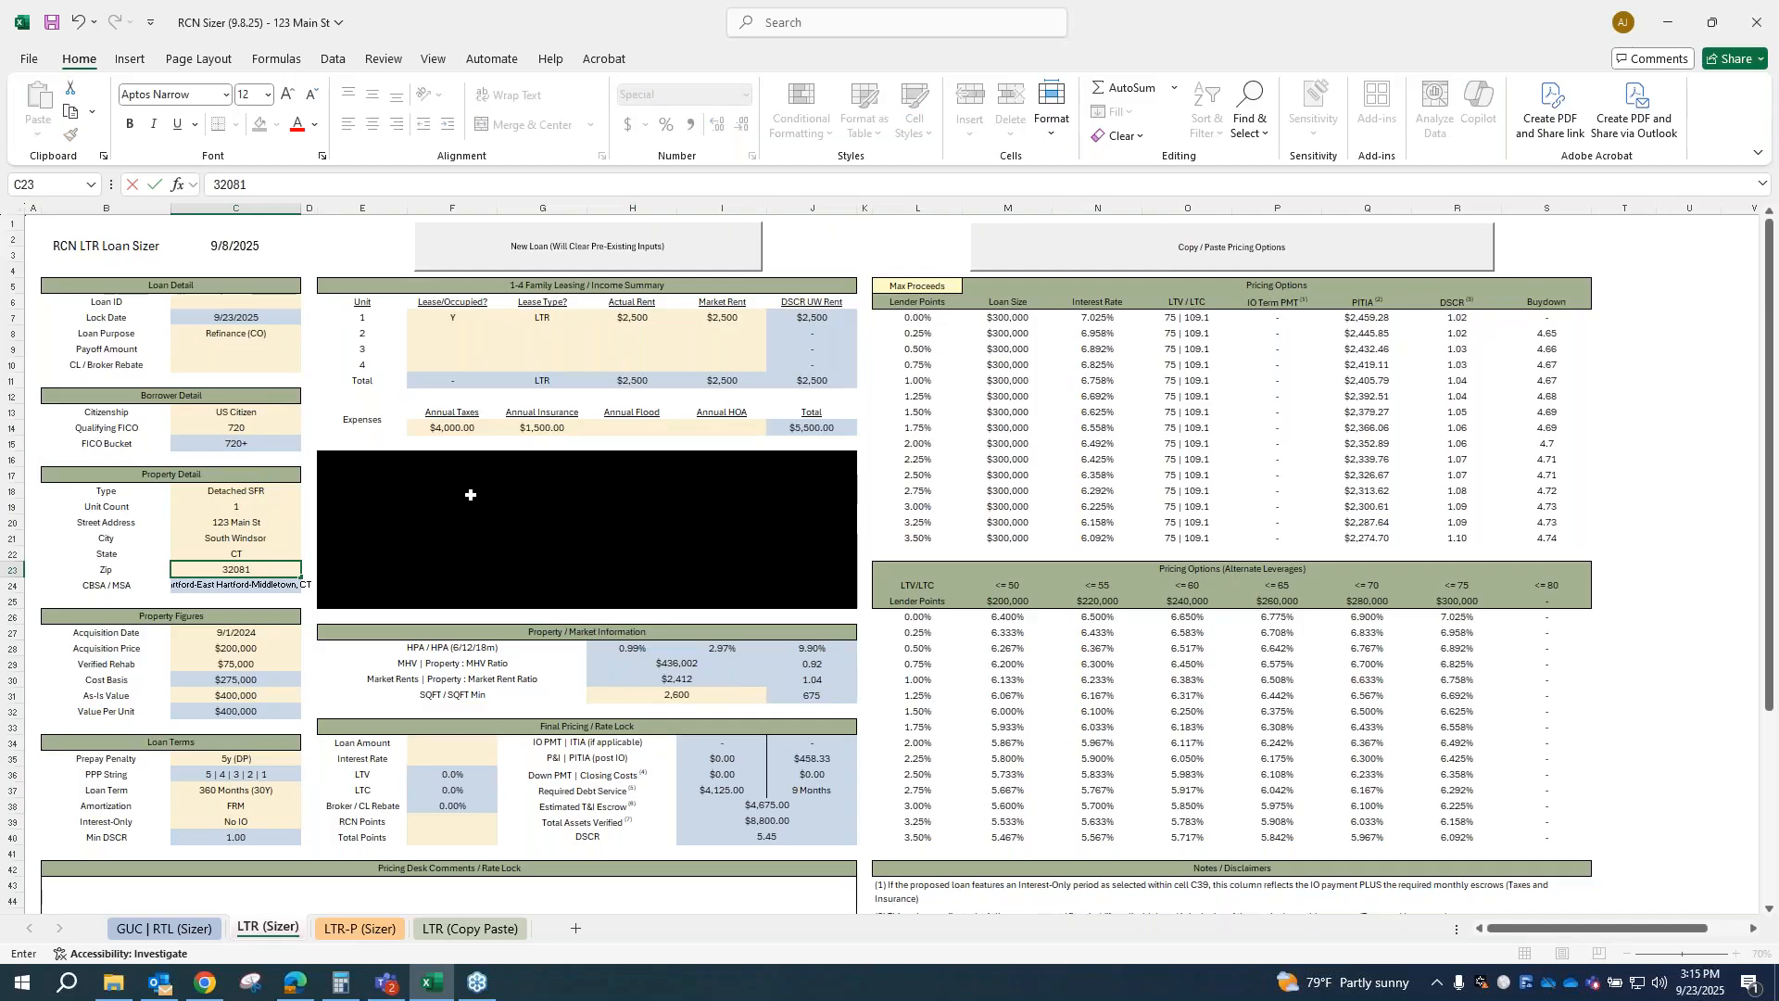
pyautogui.press('Return')
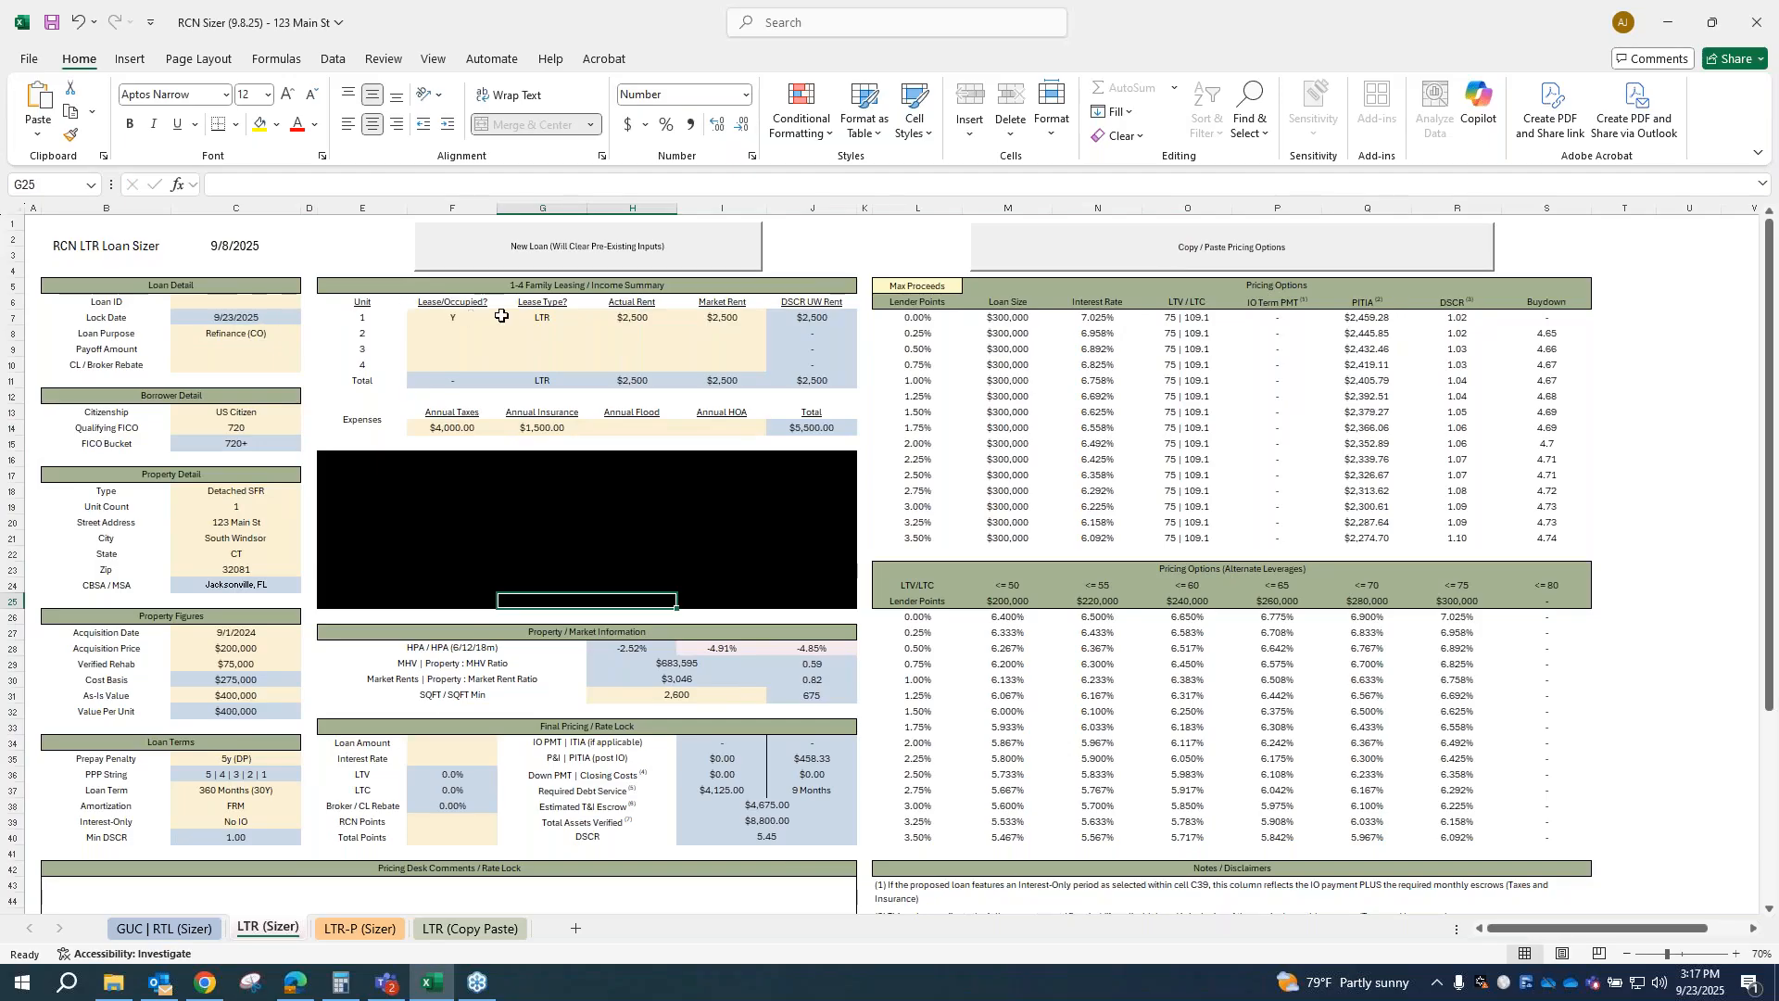
# Step: Switch to the GUC | RTL sizer sheet and choose RTL as the program selection
pyautogui.click(238, 424)
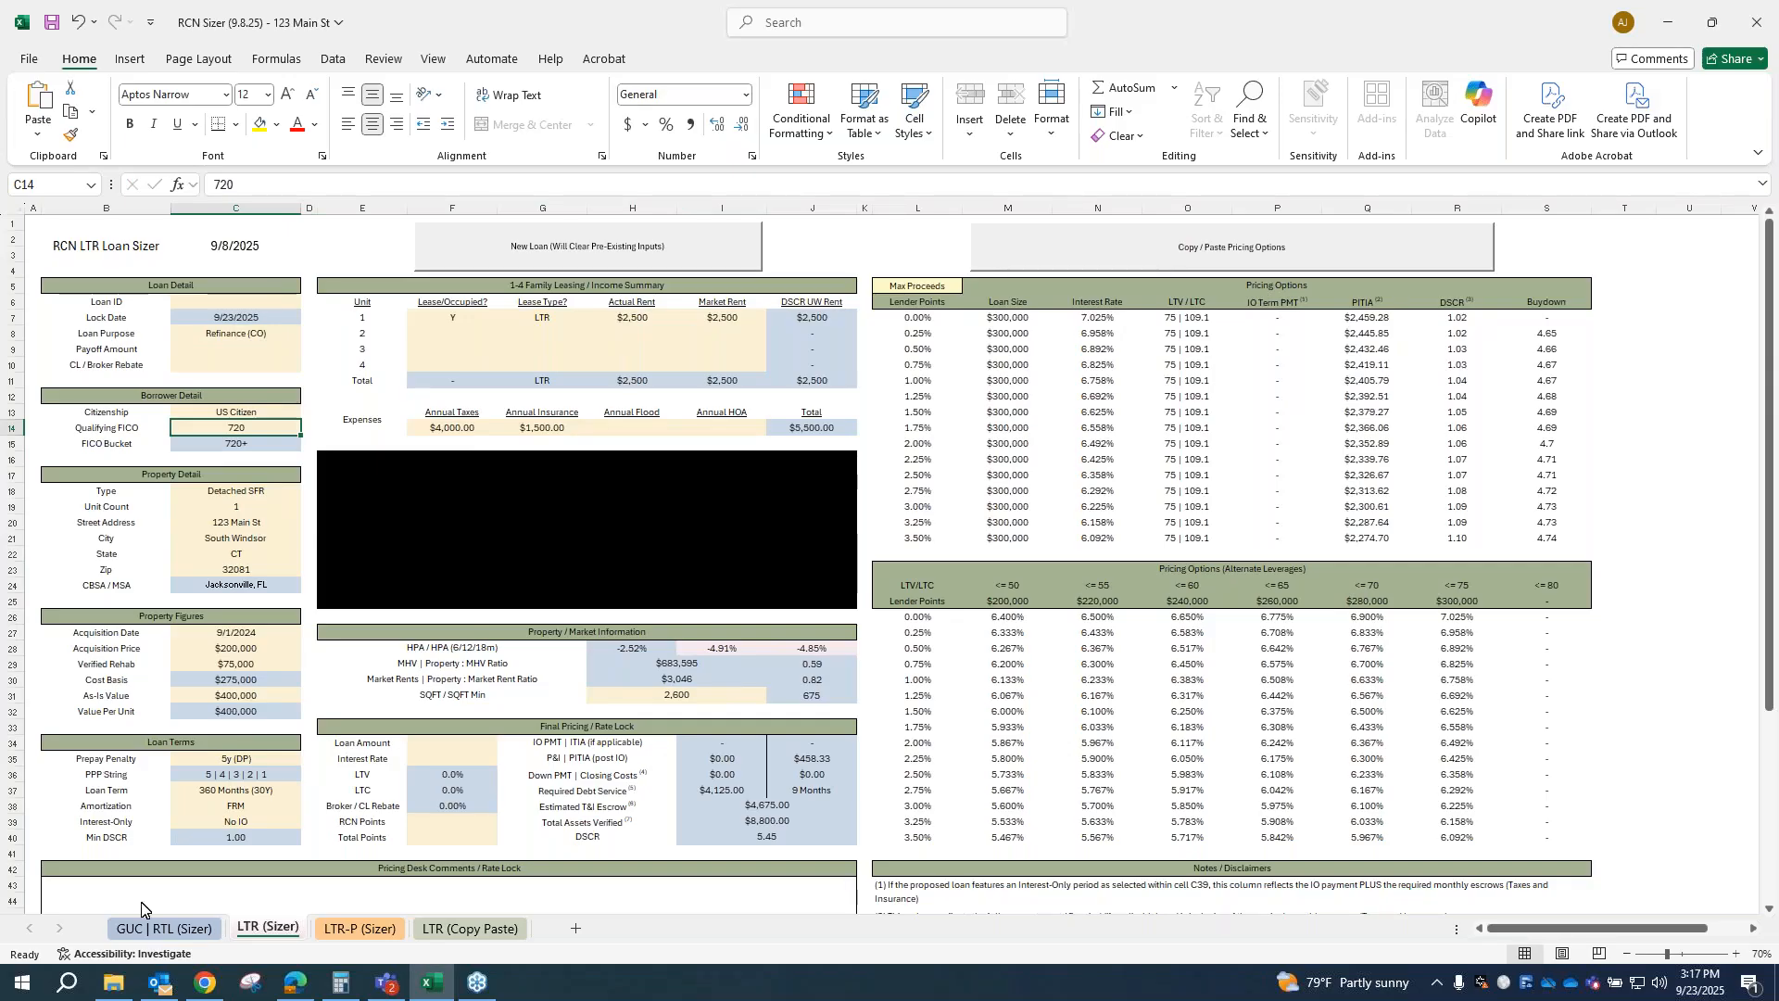
pyautogui.click(167, 929)
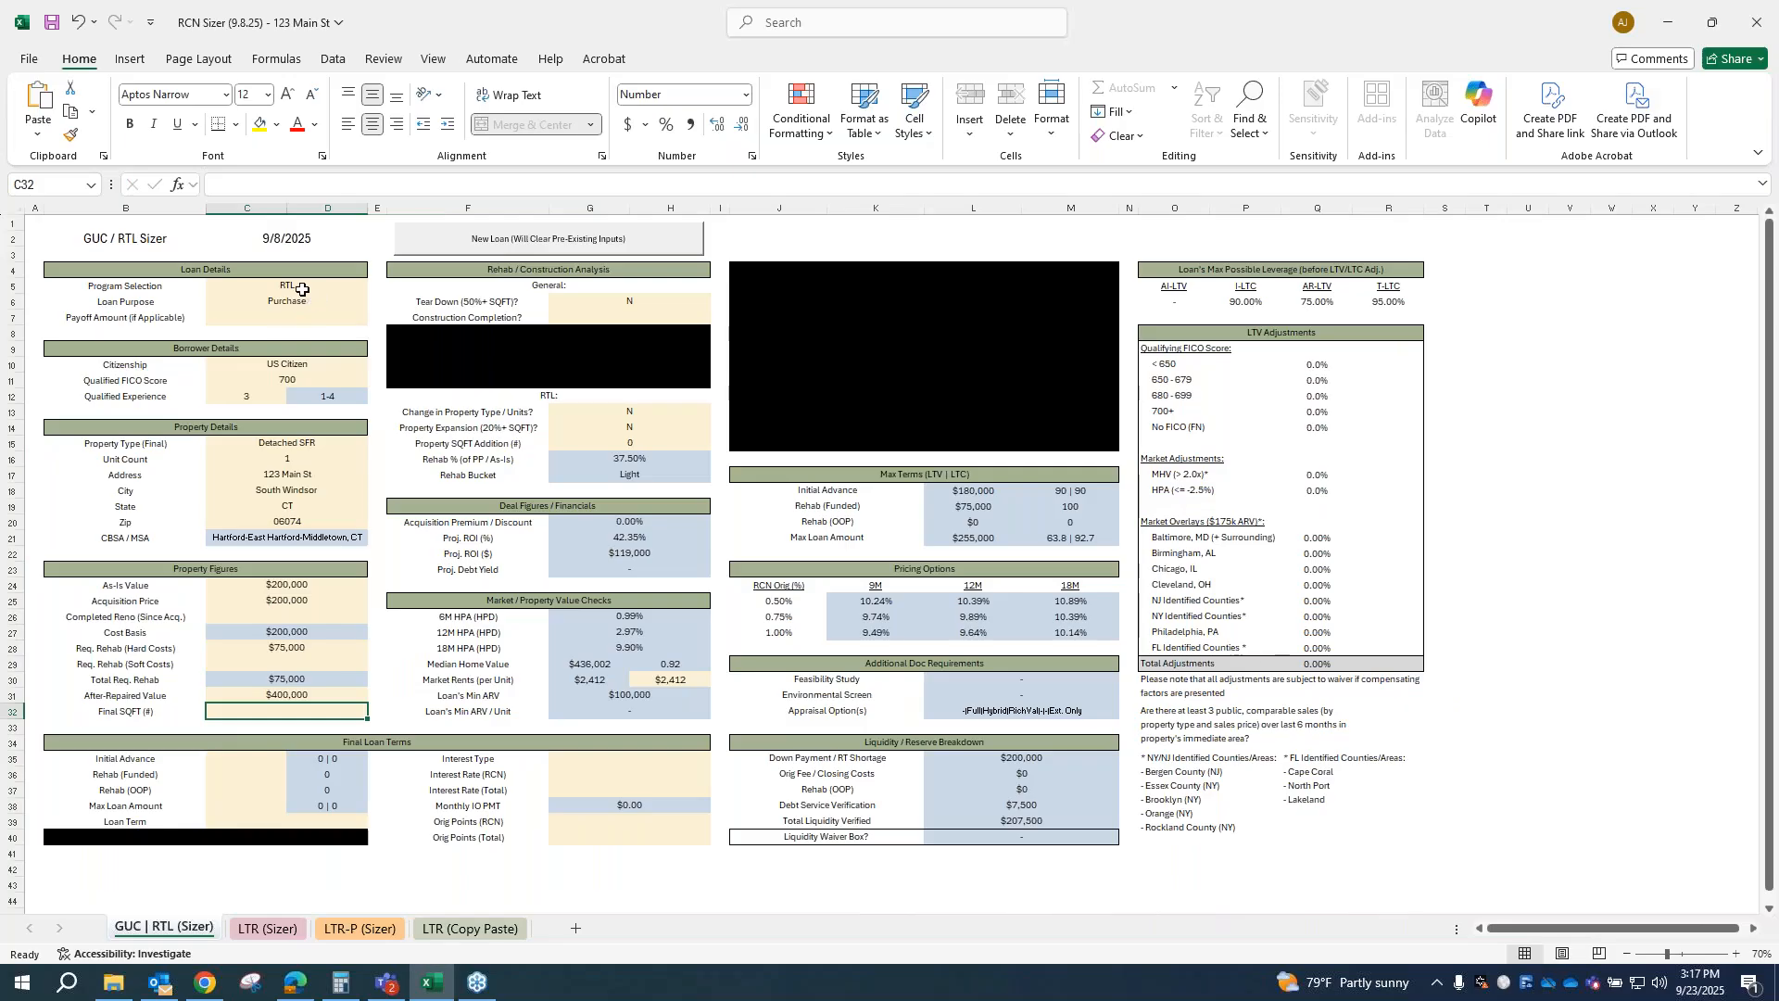
pyautogui.click(286, 287)
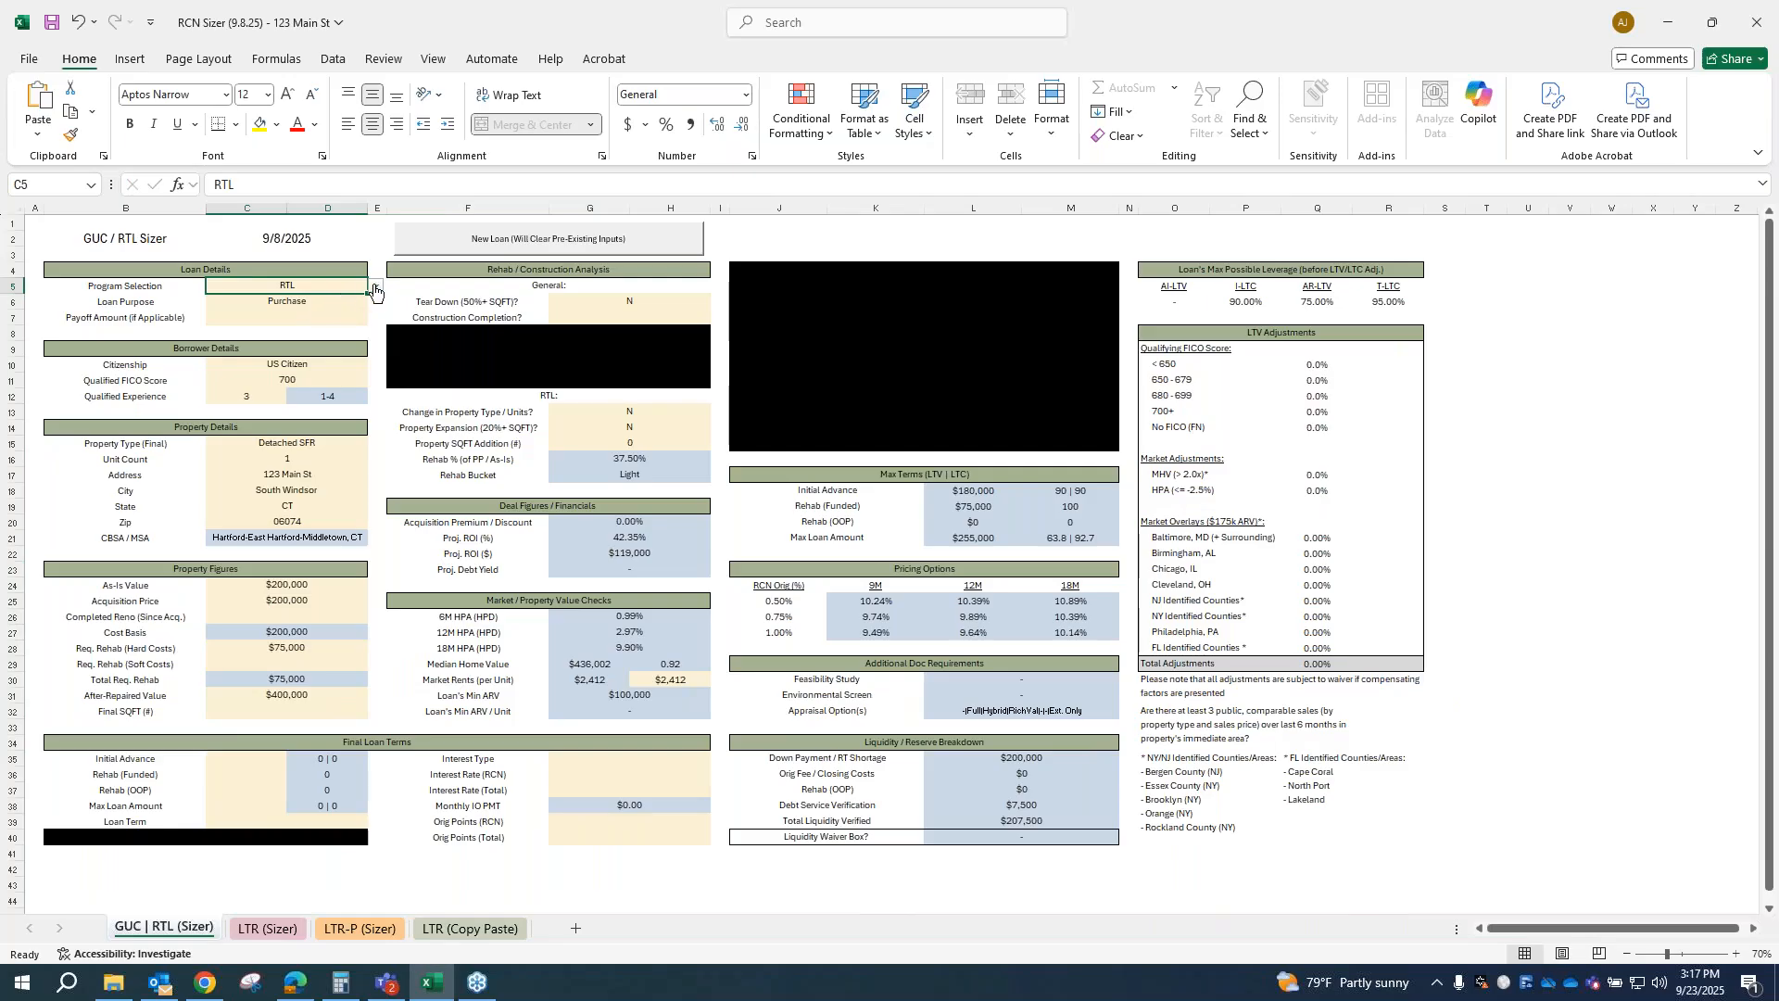
pyautogui.click(375, 287)
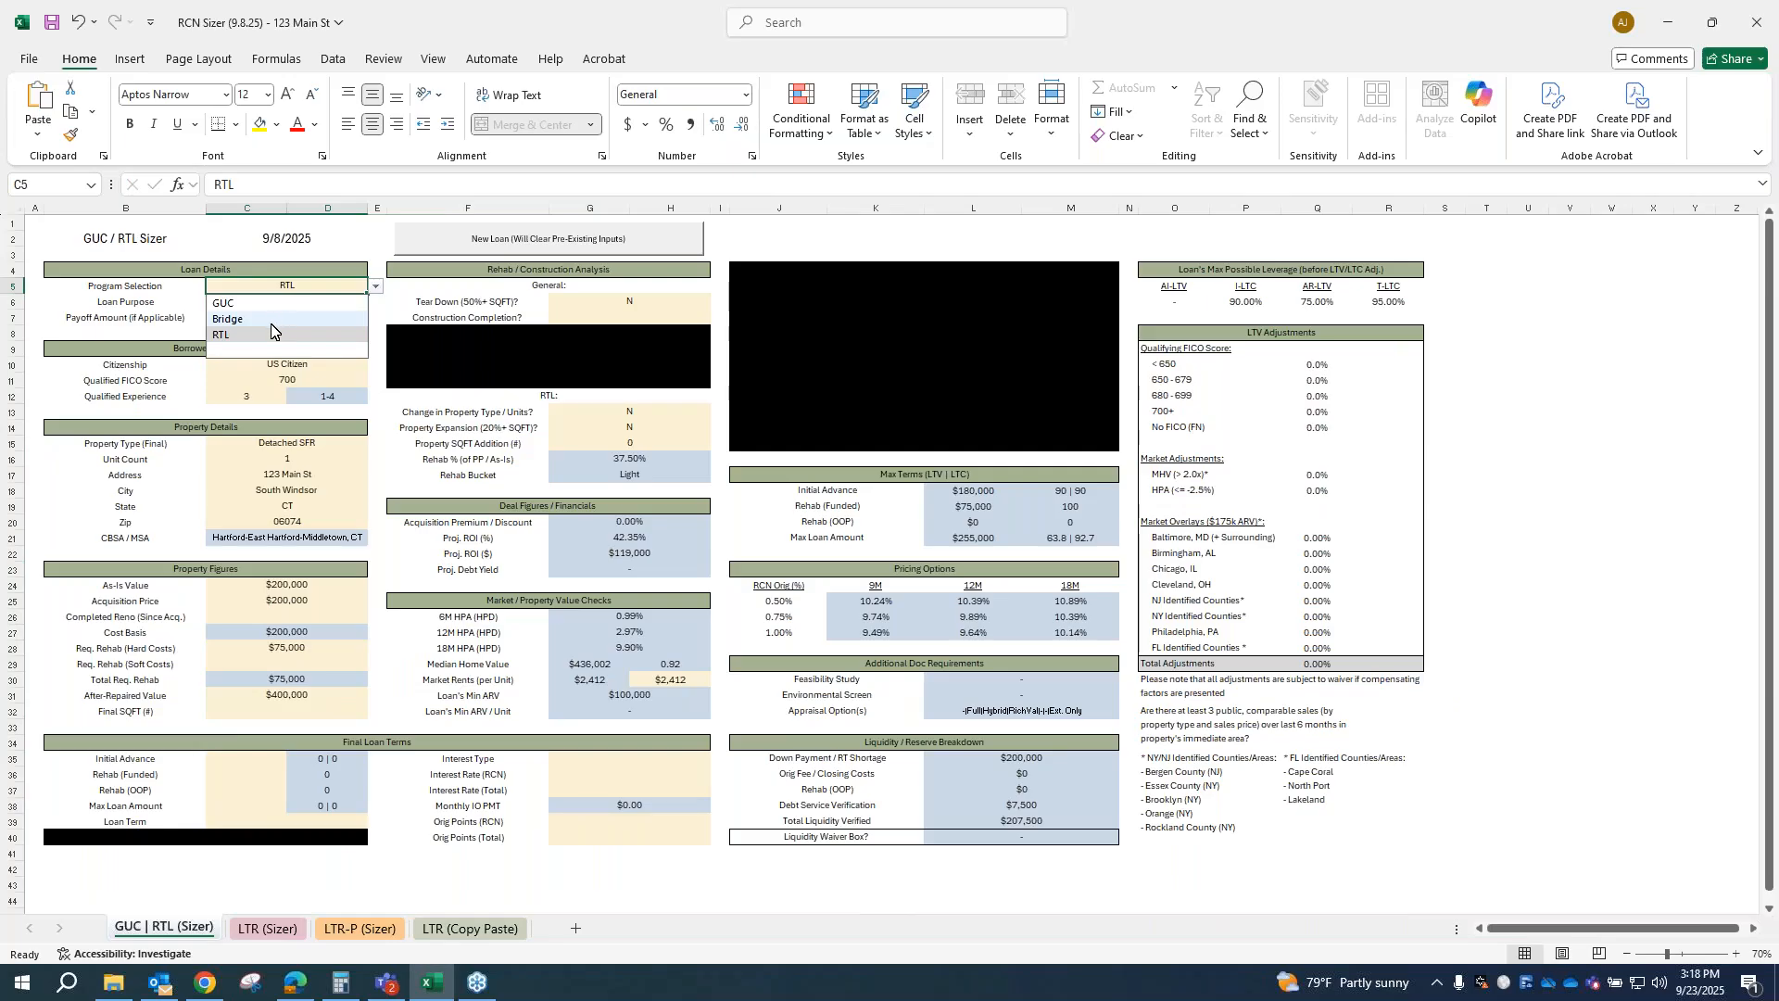
pyautogui.click(258, 339)
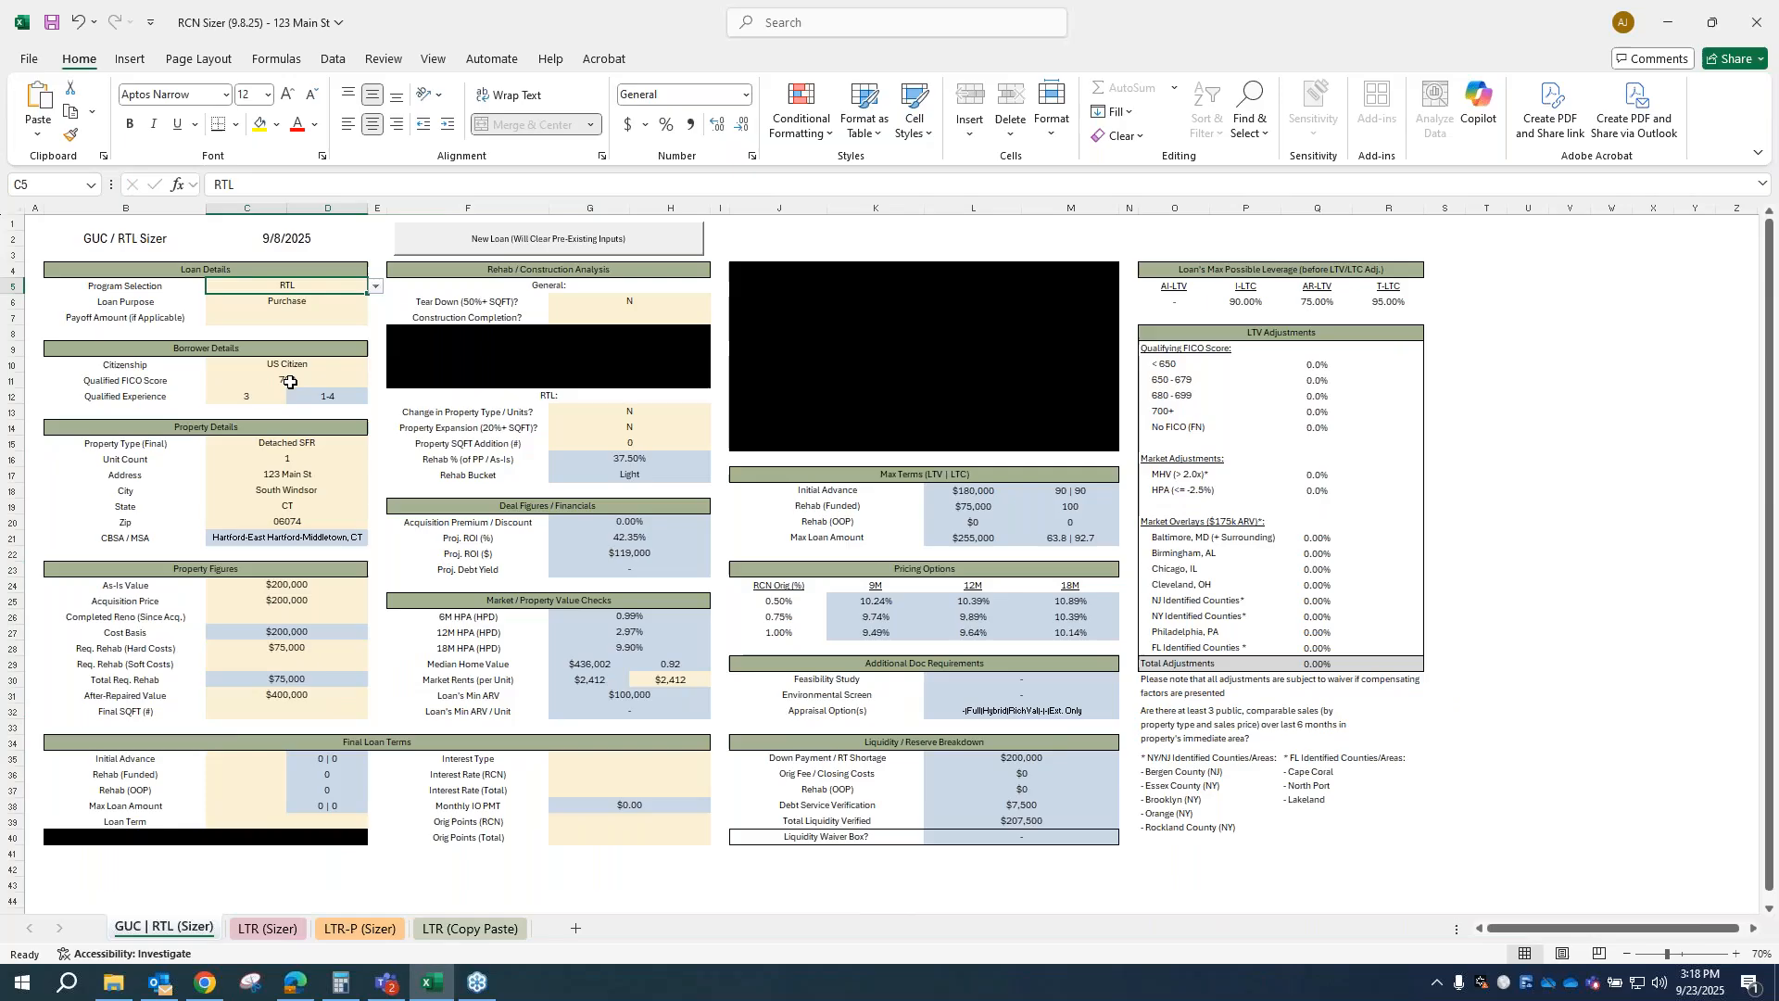
pyautogui.click(289, 380)
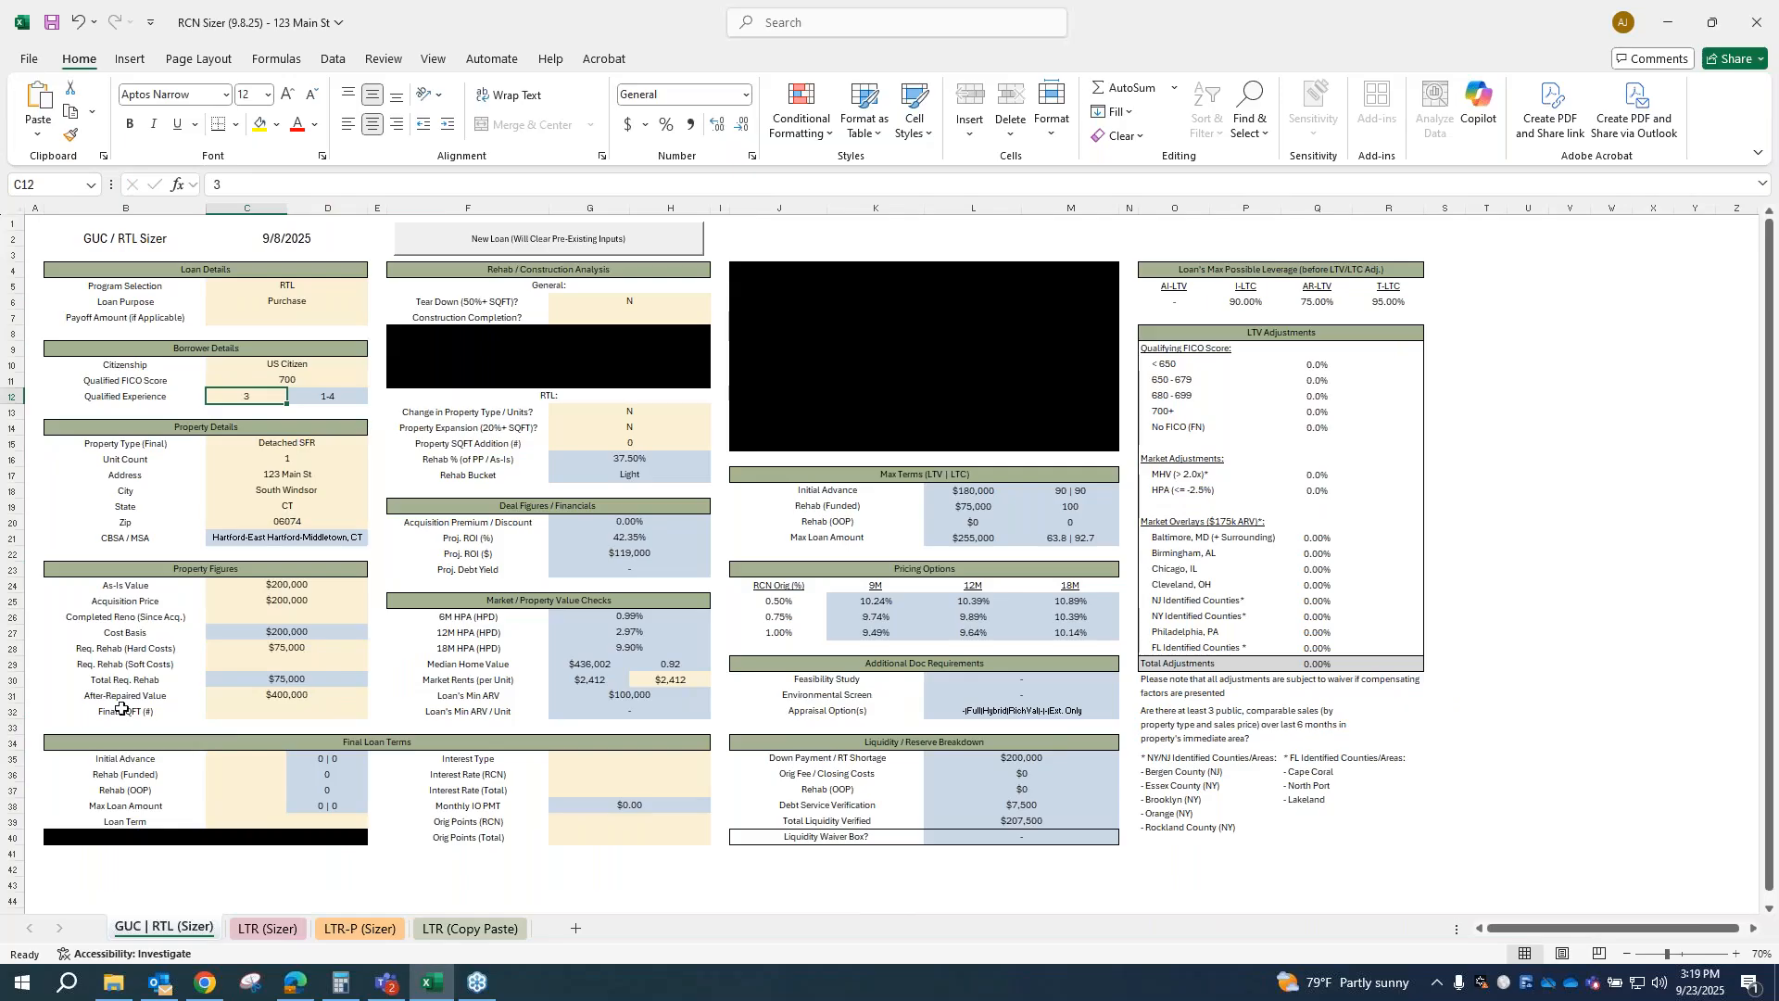
pyautogui.click(286, 704)
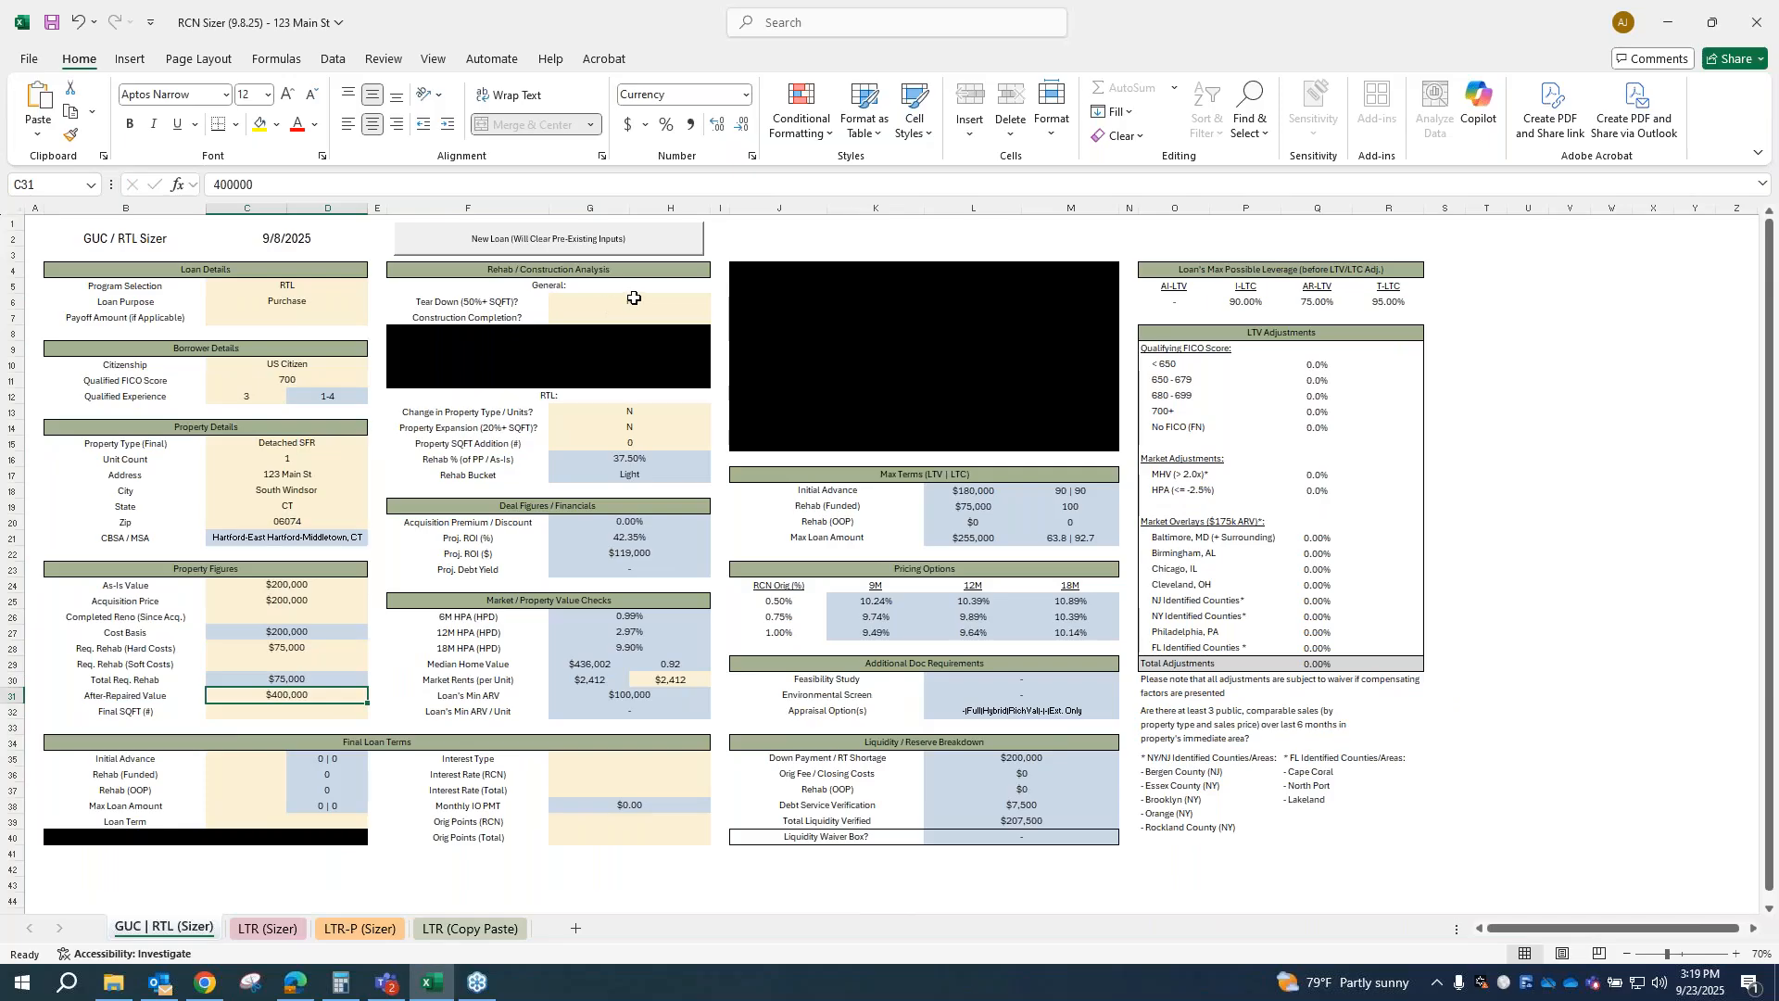
# Step: Try Y for the change in property type / units in the rehab analysis, and return it to N
pyautogui.click(655, 409)
pyautogui.click(719, 414)
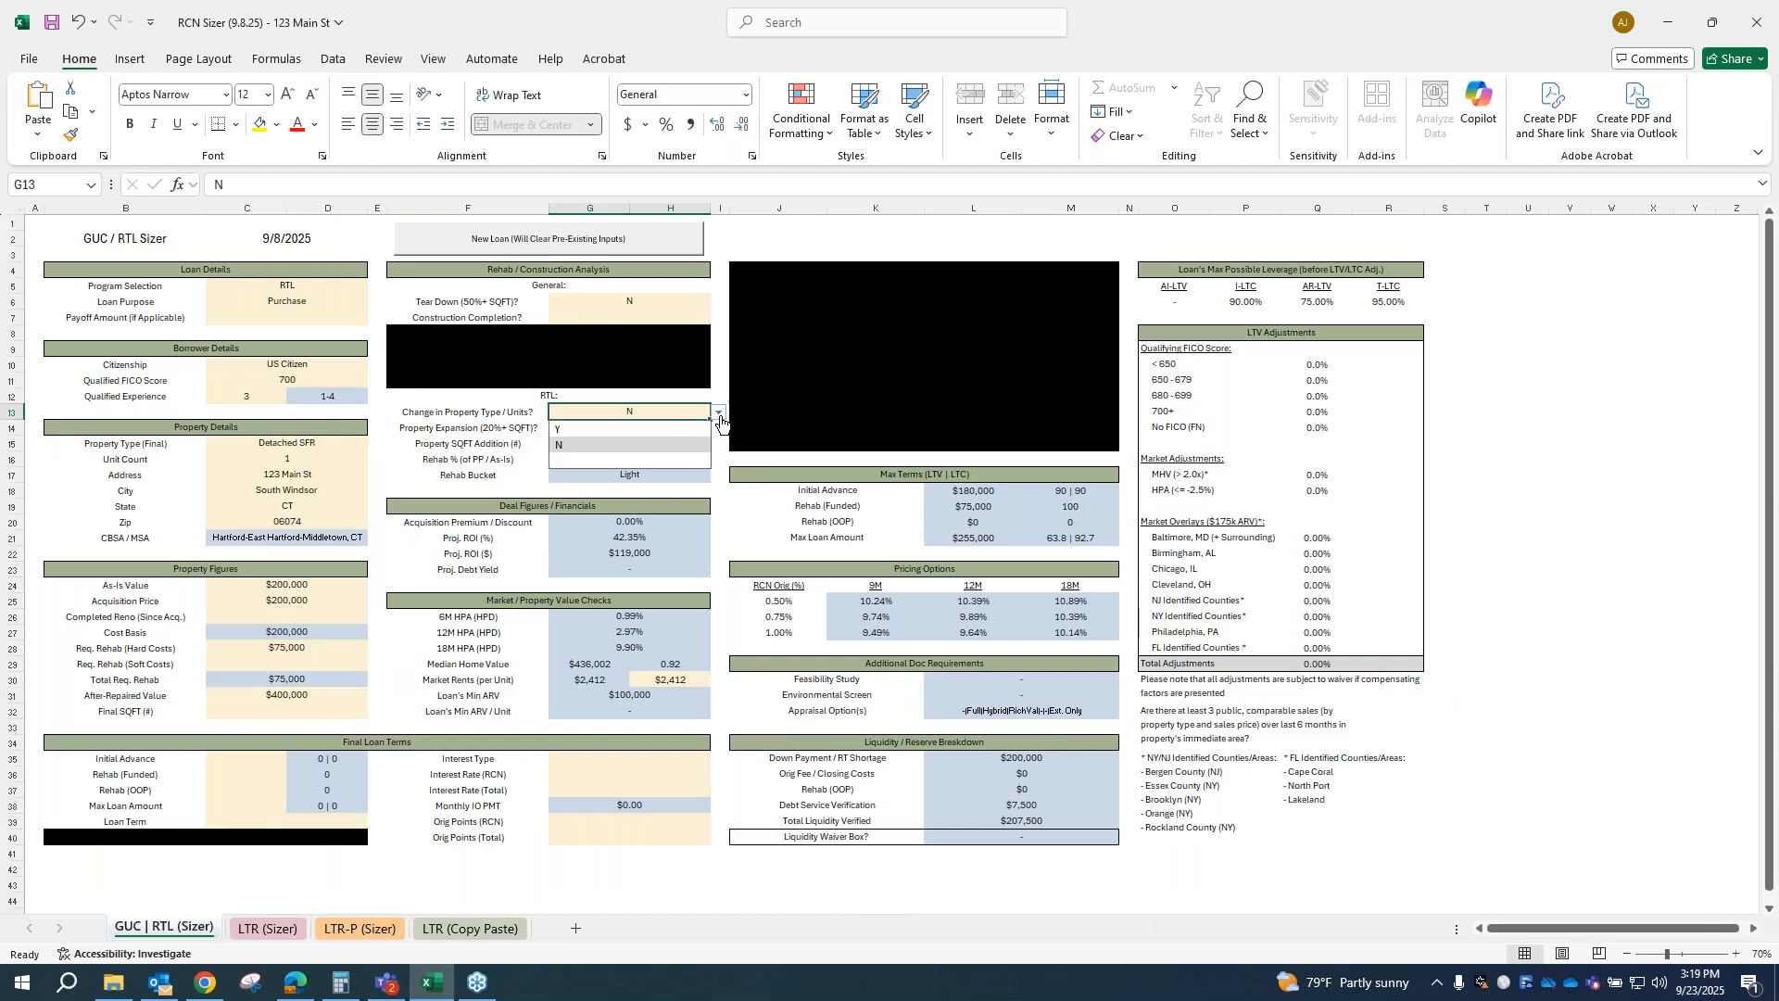
pyautogui.click(630, 429)
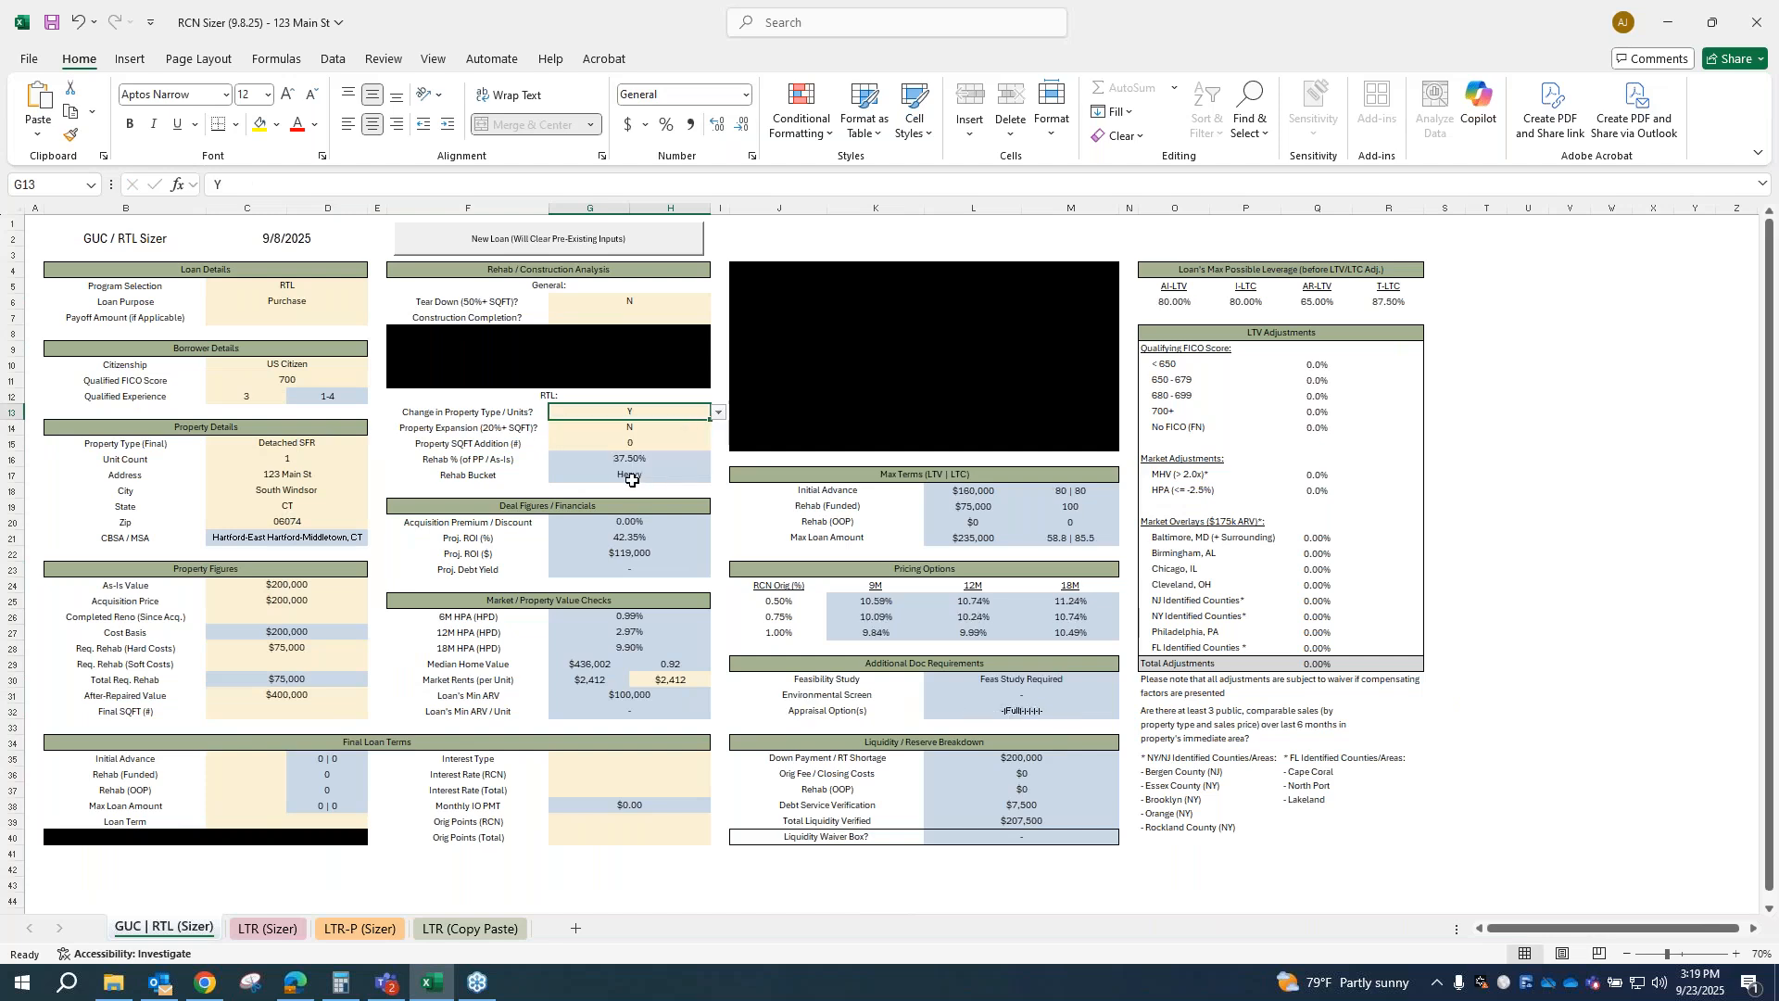
pyautogui.click(719, 413)
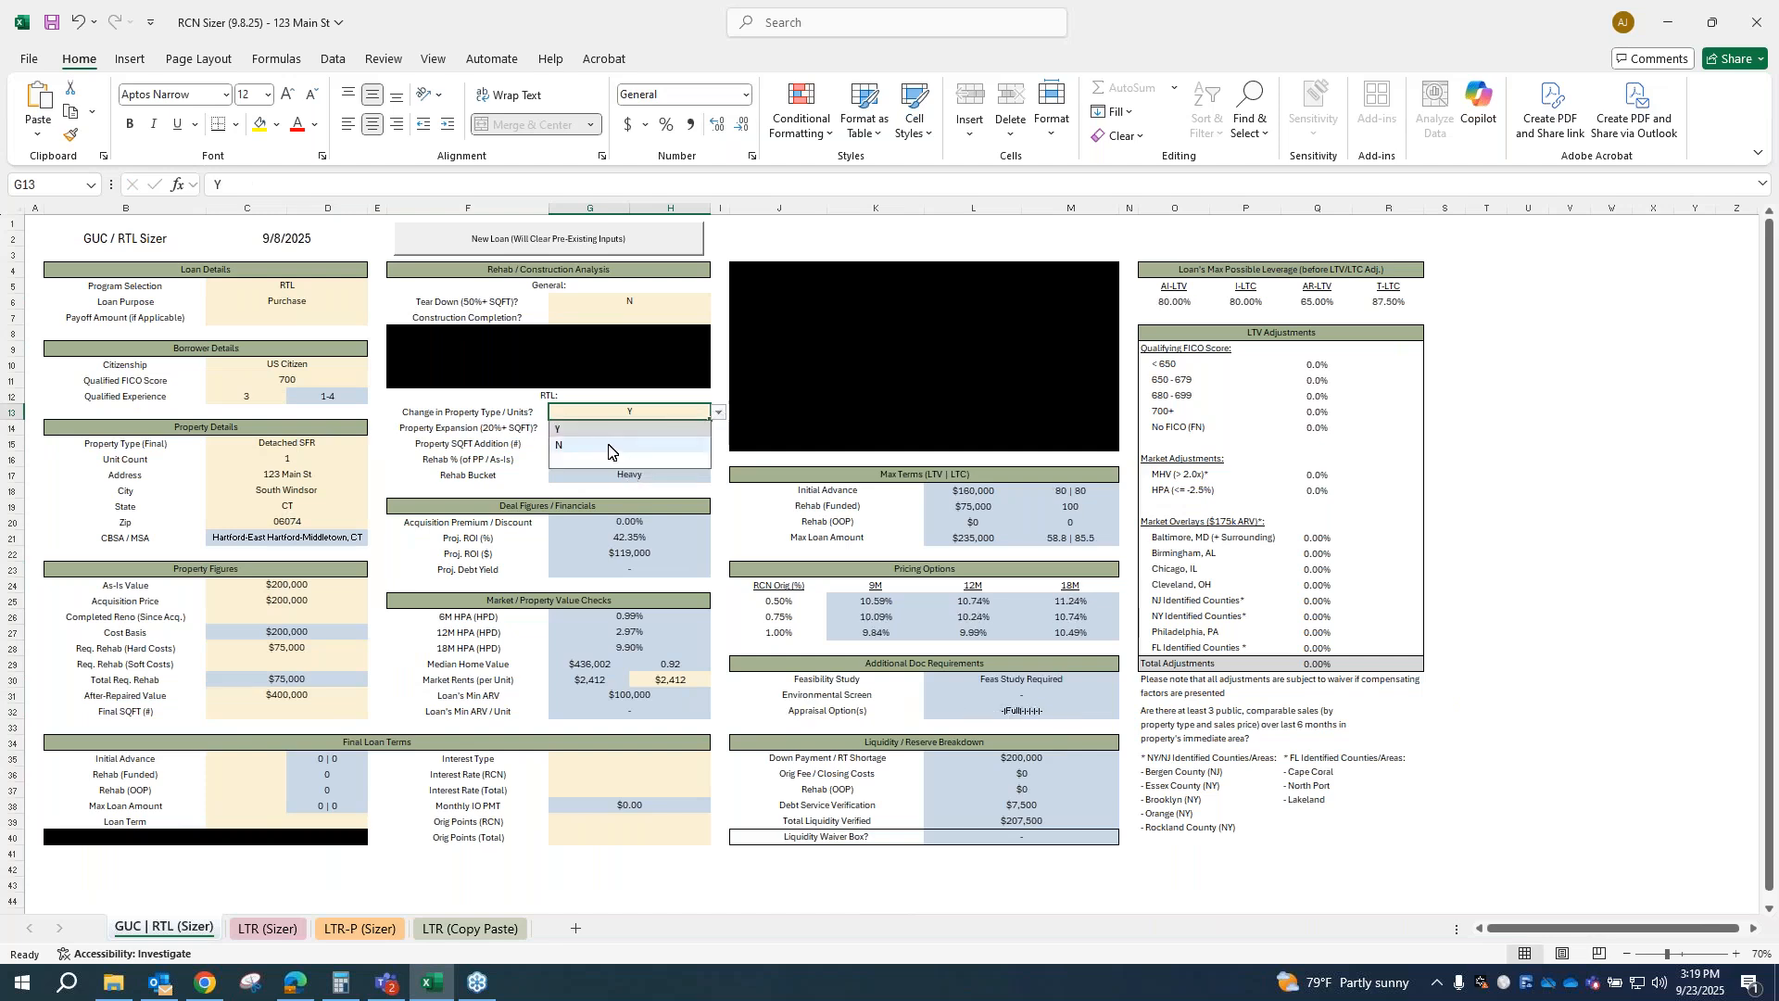
pyautogui.click(608, 445)
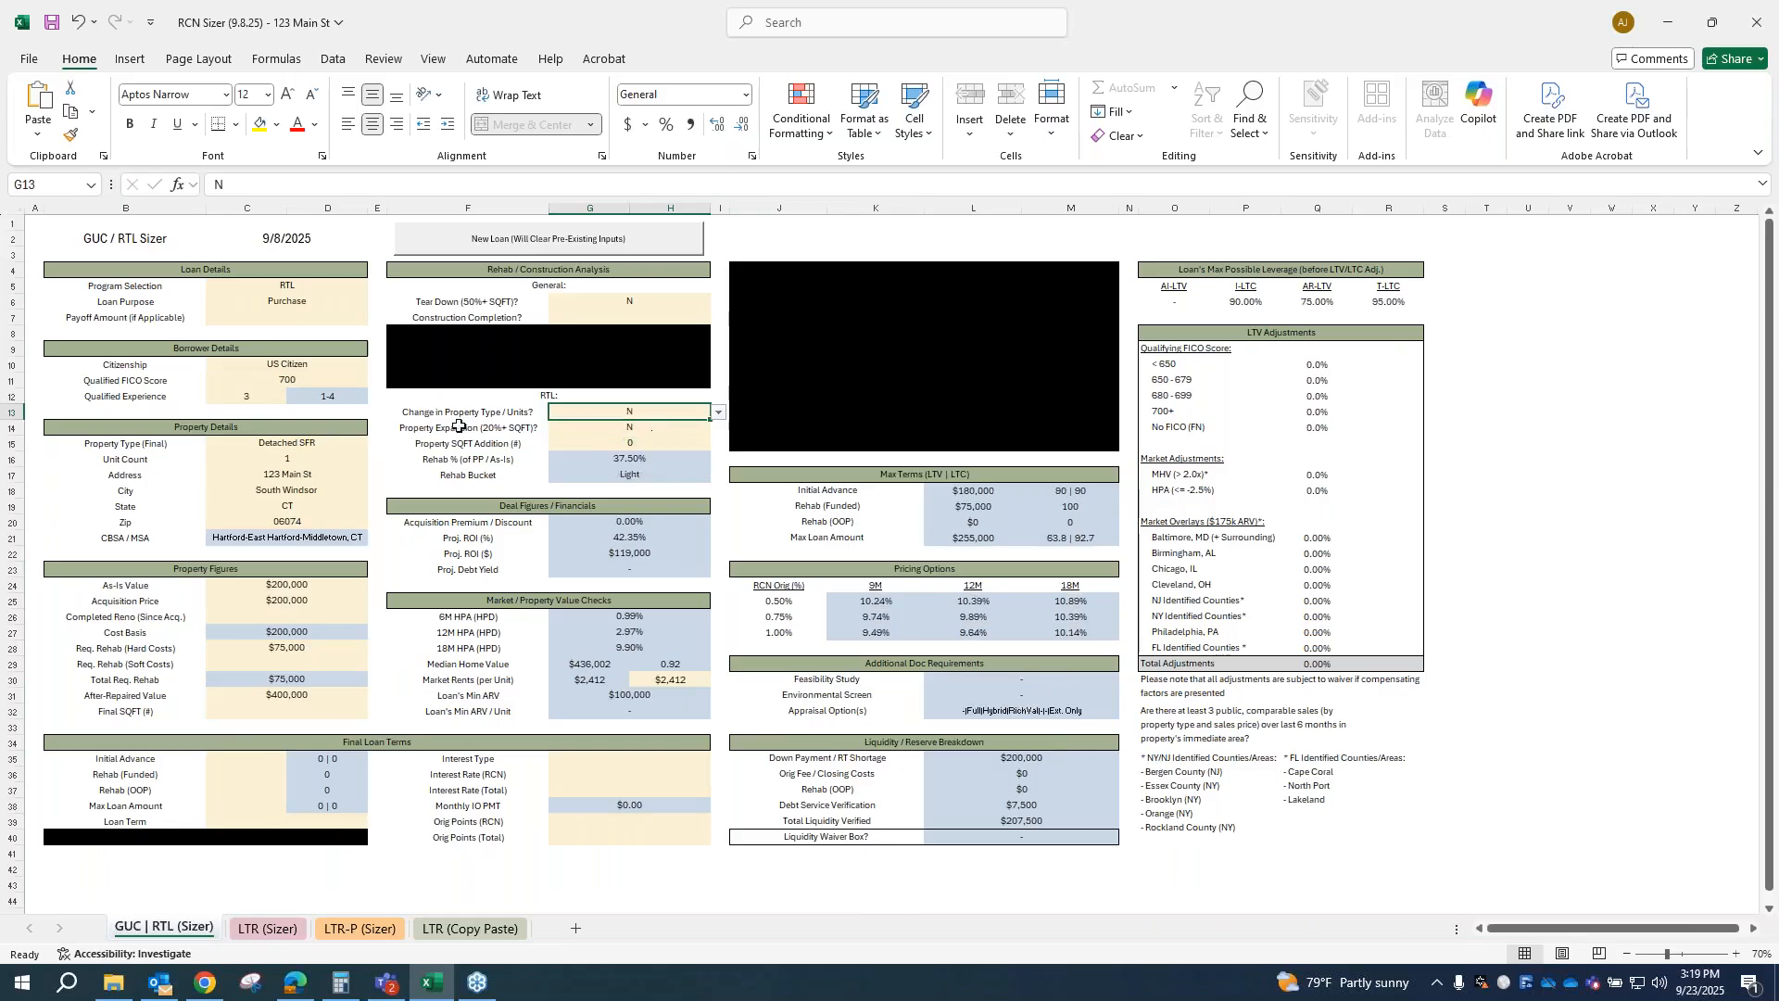
pyautogui.hotkey('alt', 'Down')
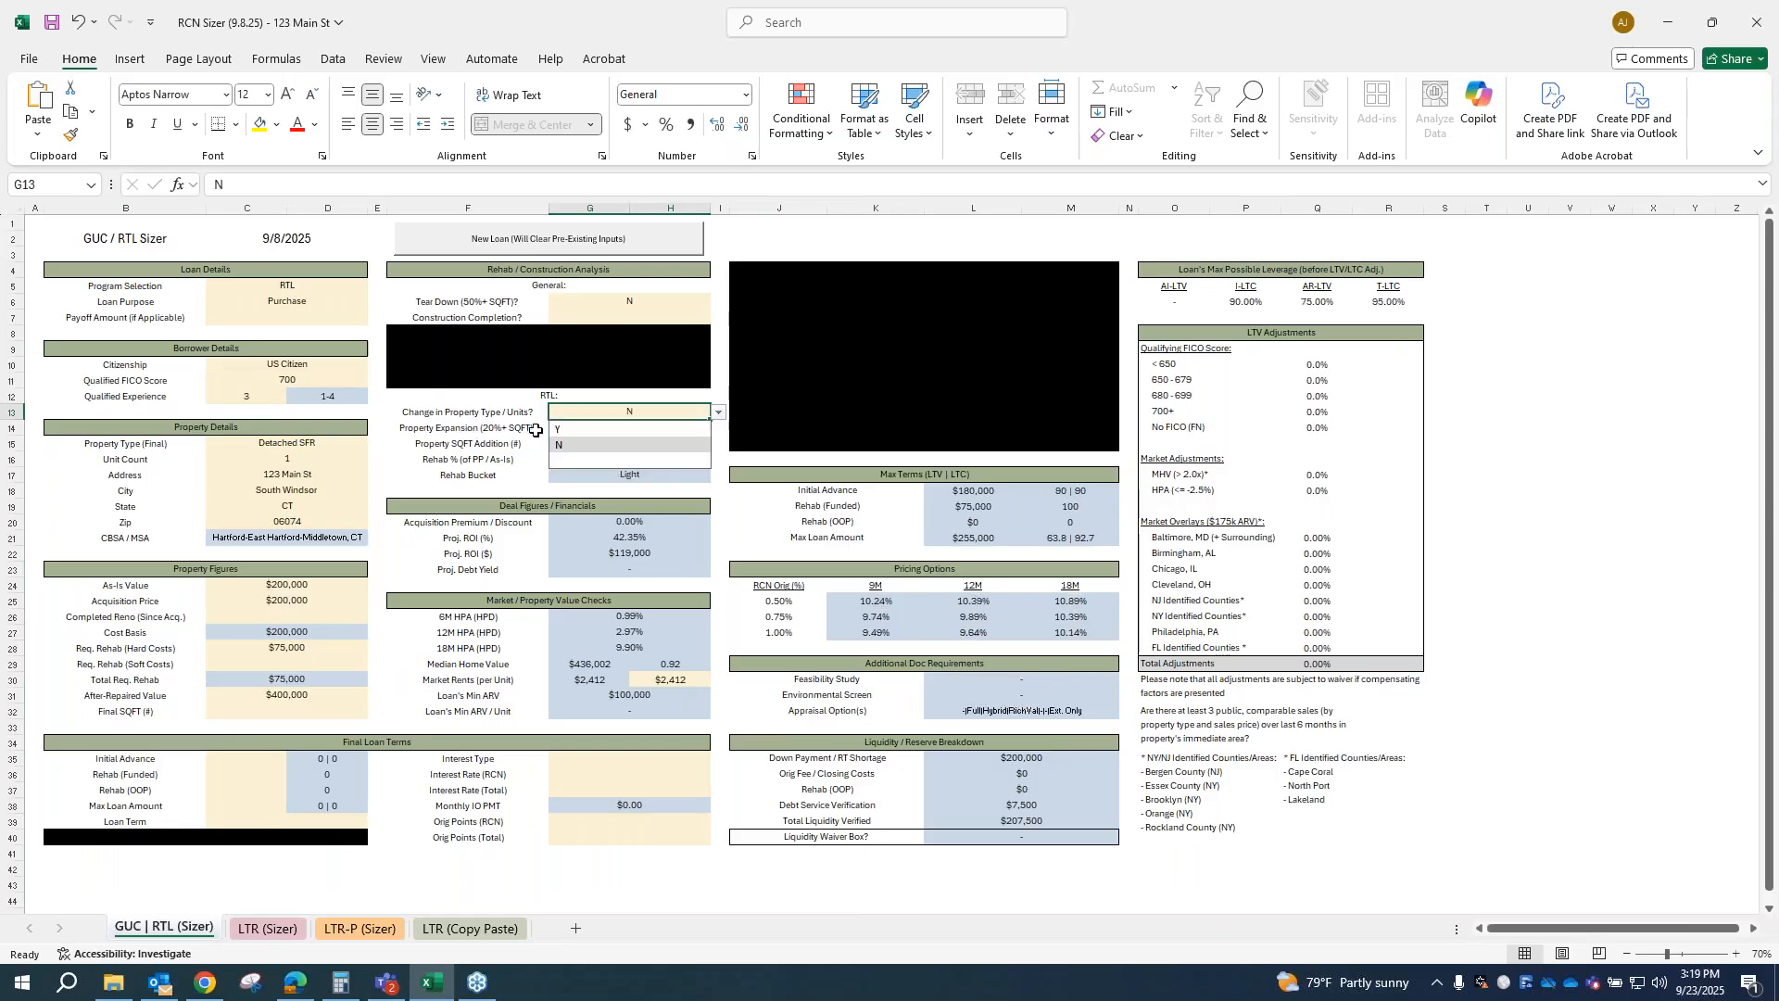
pyautogui.click(720, 431)
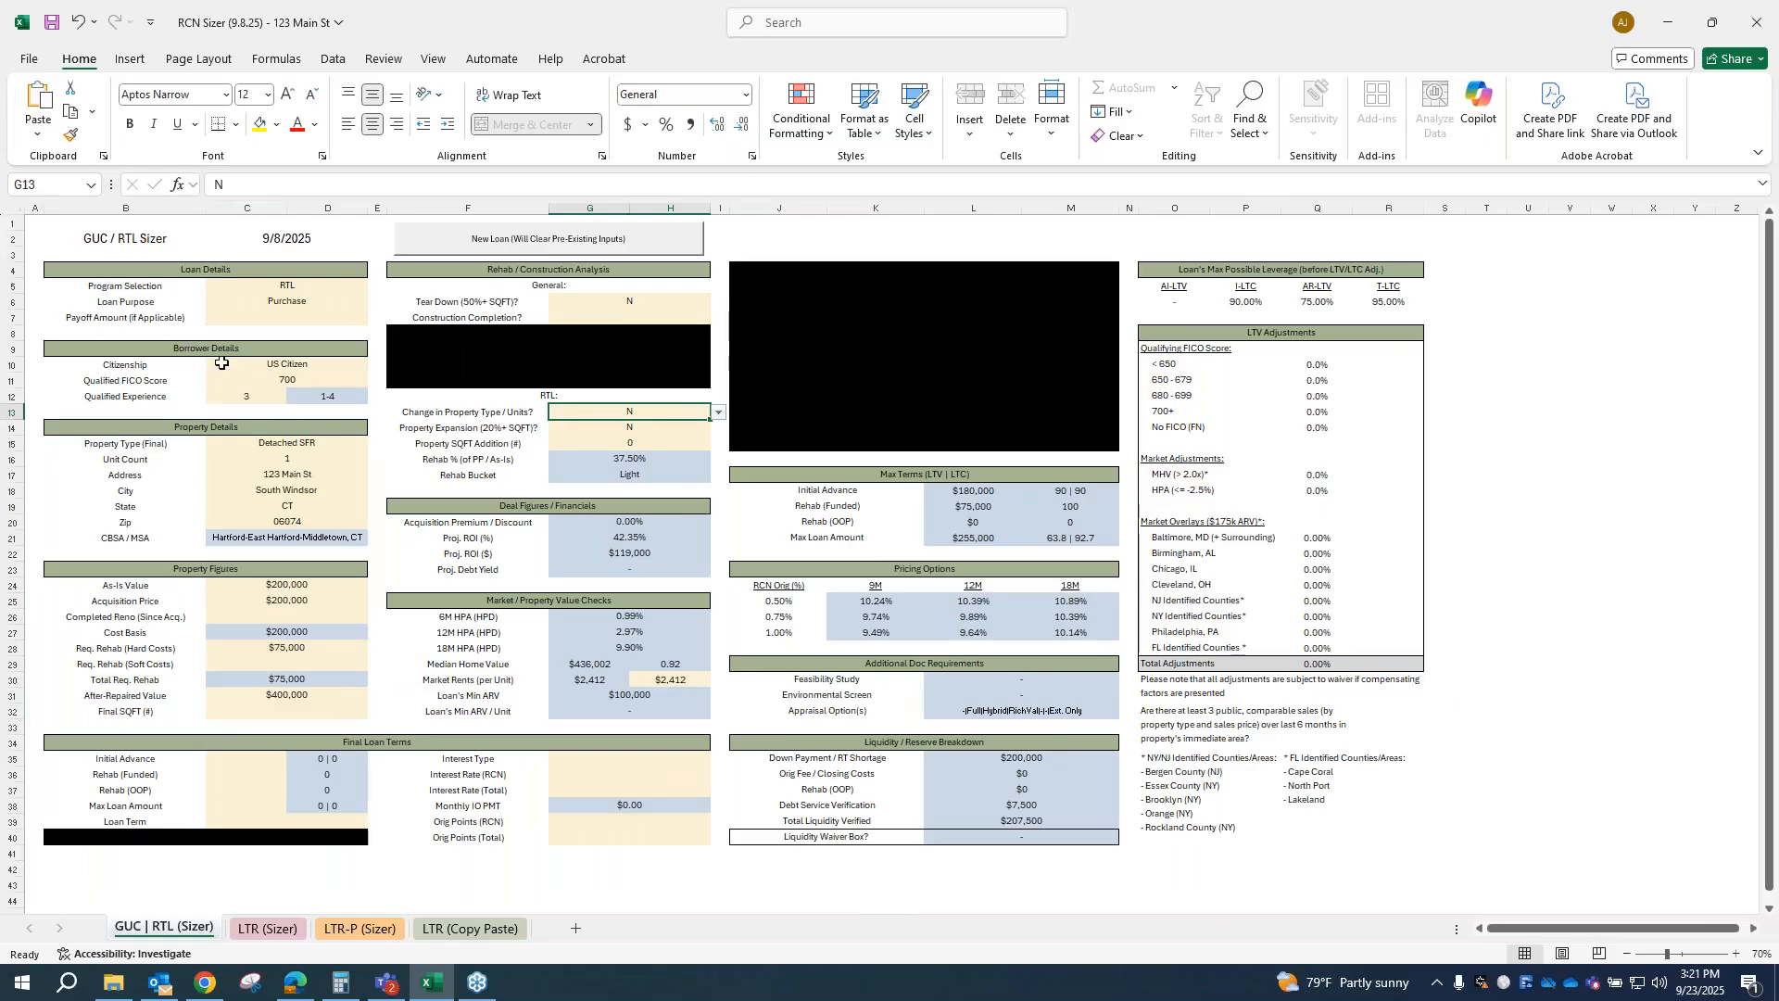
# Step: Set the borrower's qualified FICO score on the GUC | RTL sizer to 699
pyautogui.click(260, 379)
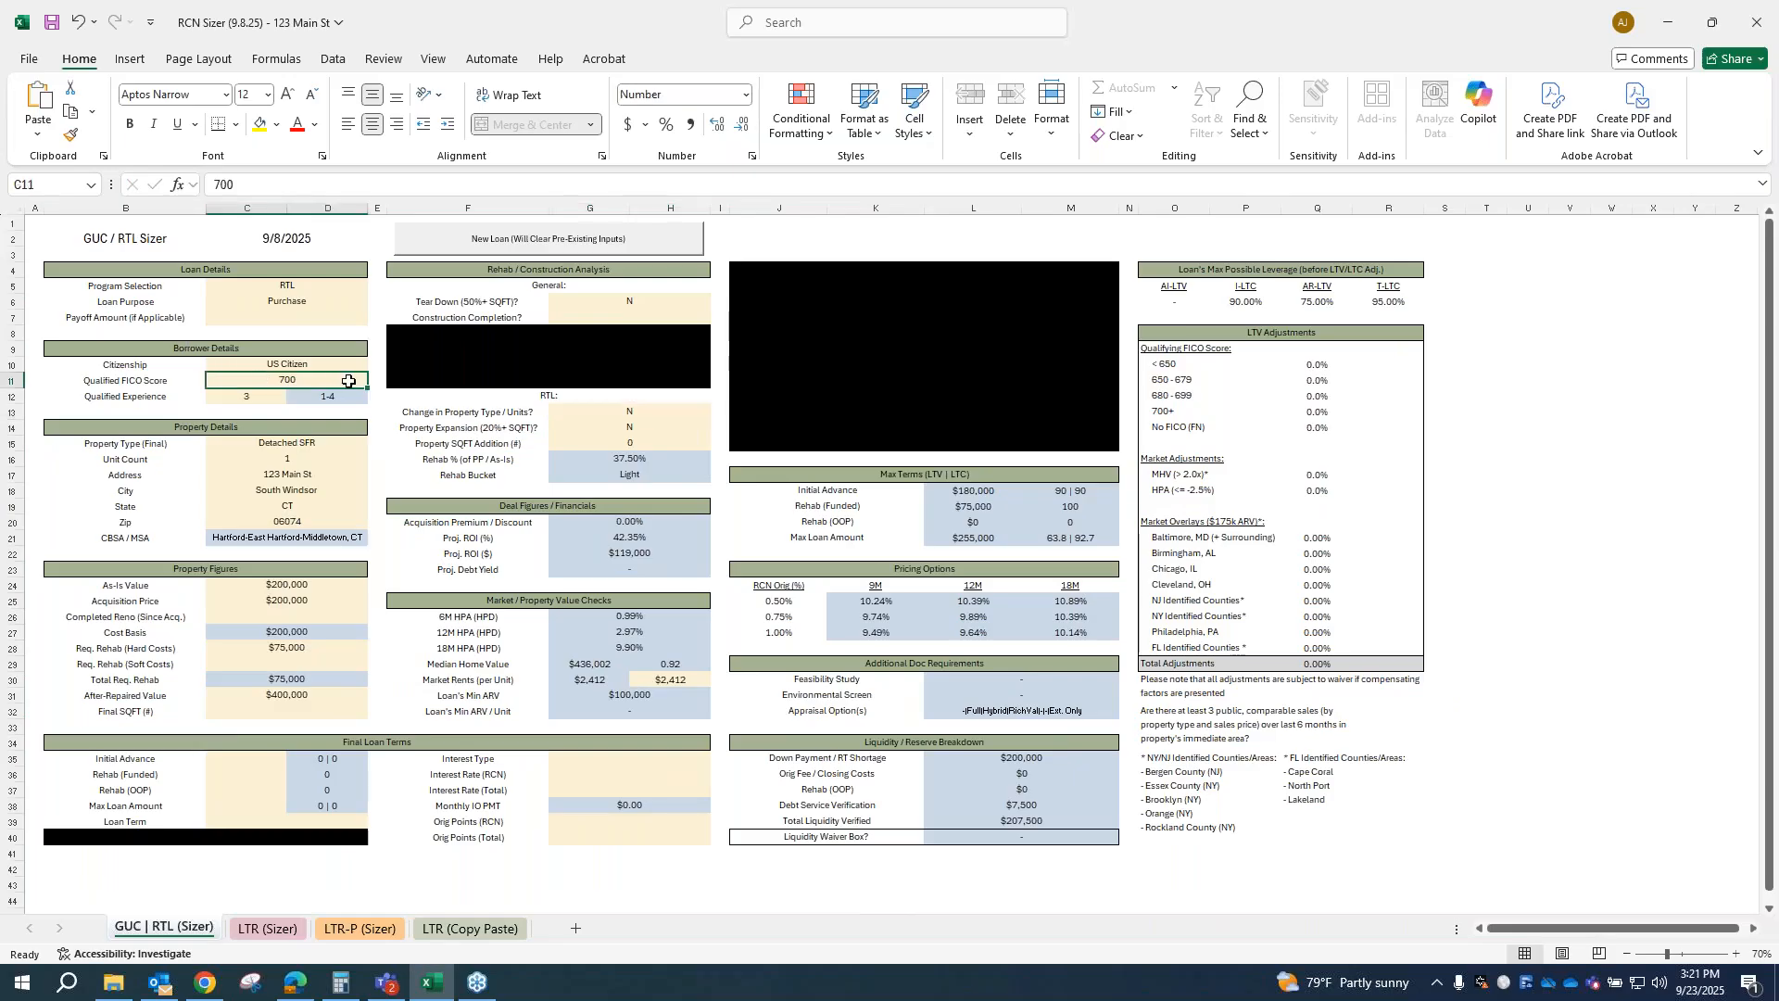
pyautogui.write('699')
pyautogui.press('Tab')
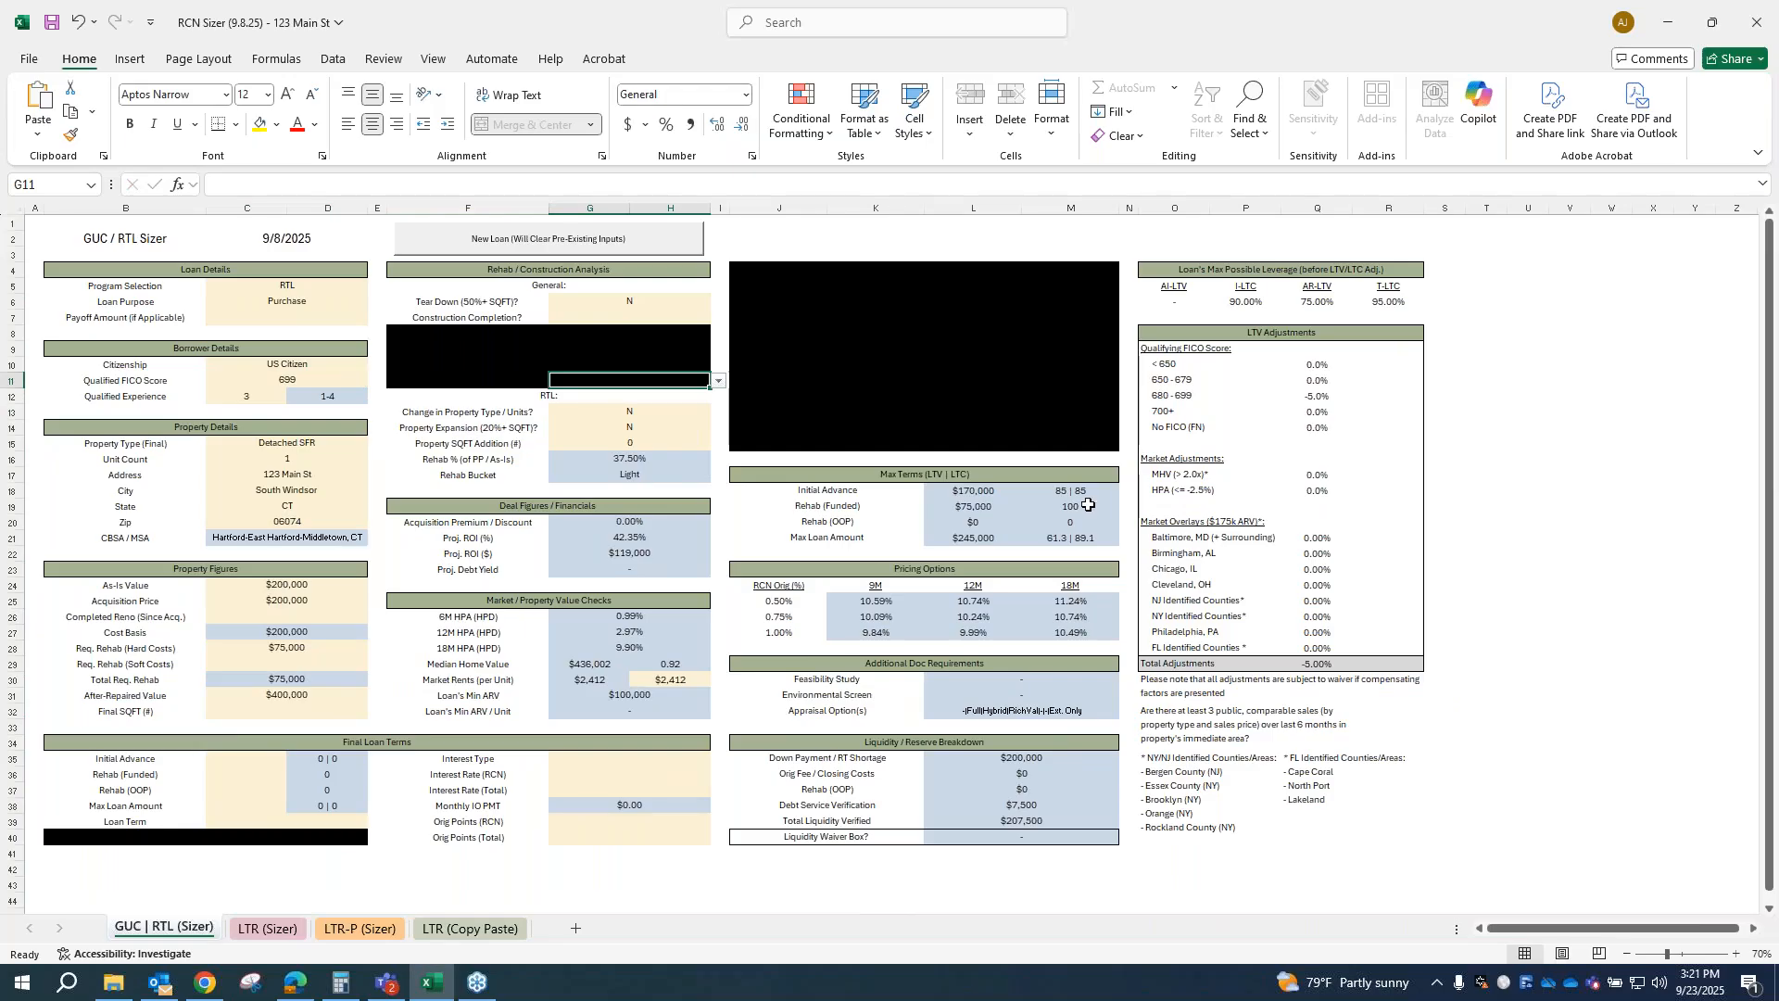
pyautogui.click(306, 380)
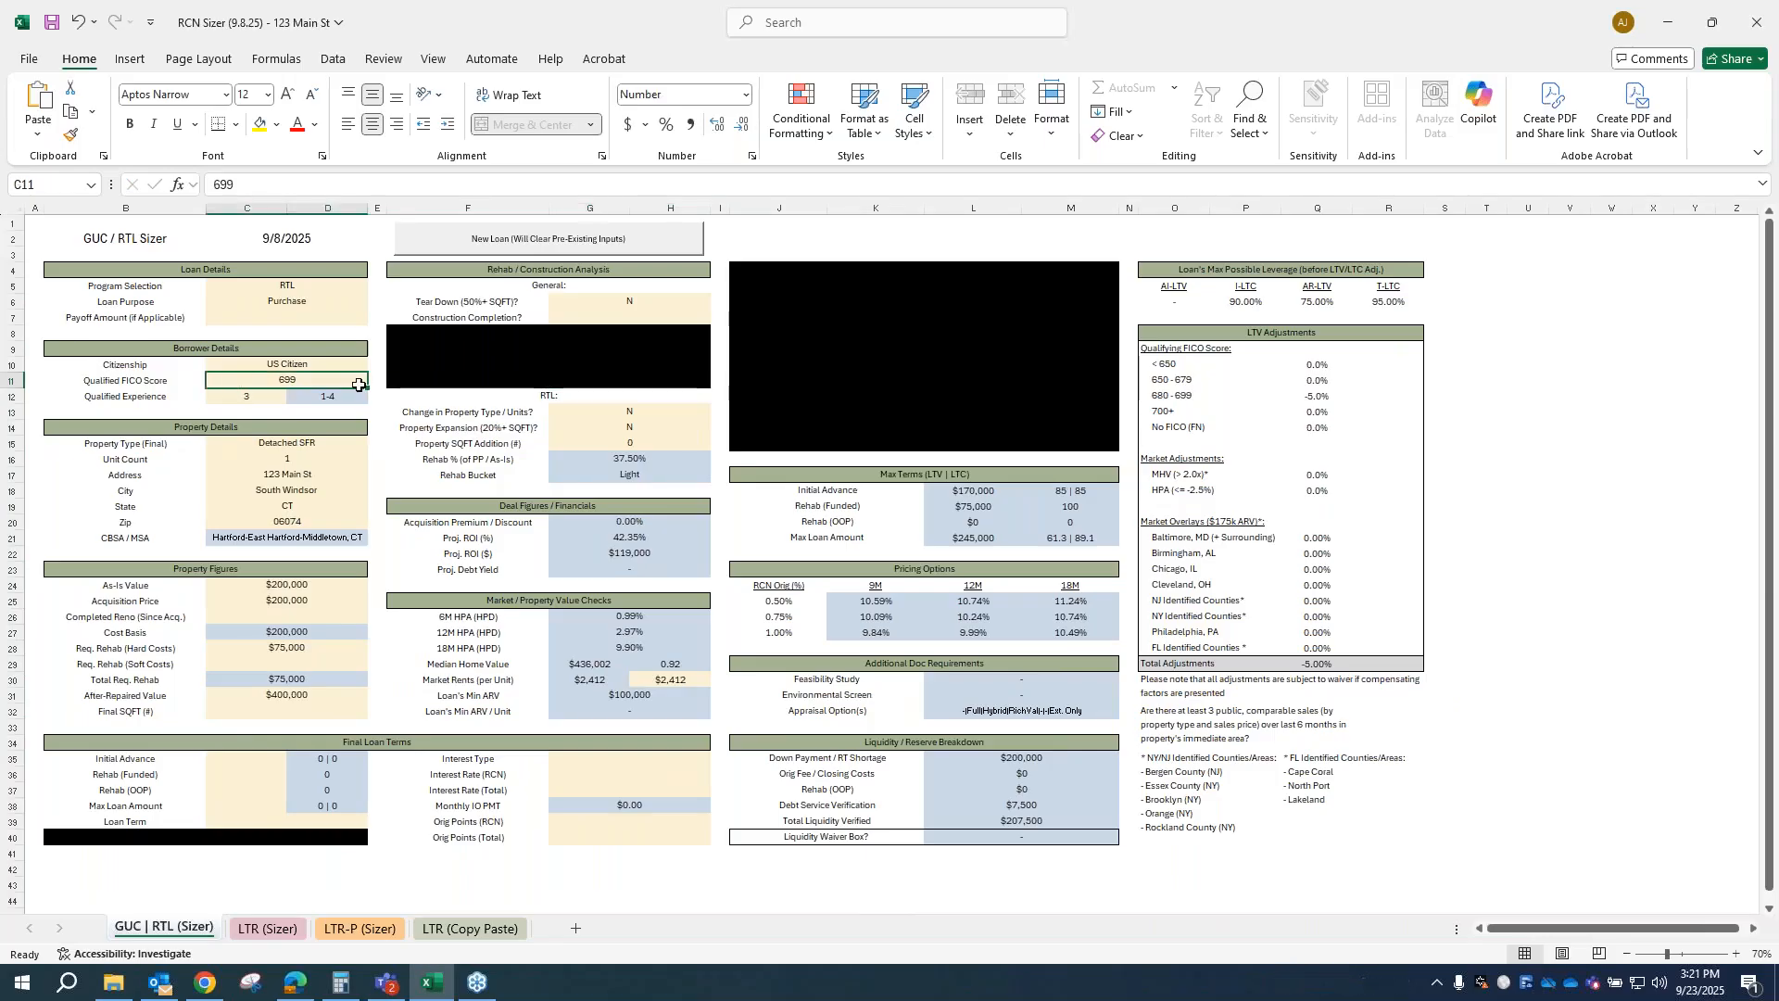
# Step: Set the borrower's qualified FICO score to 700 and the after-repaired value to $325,000
pyautogui.write('700')
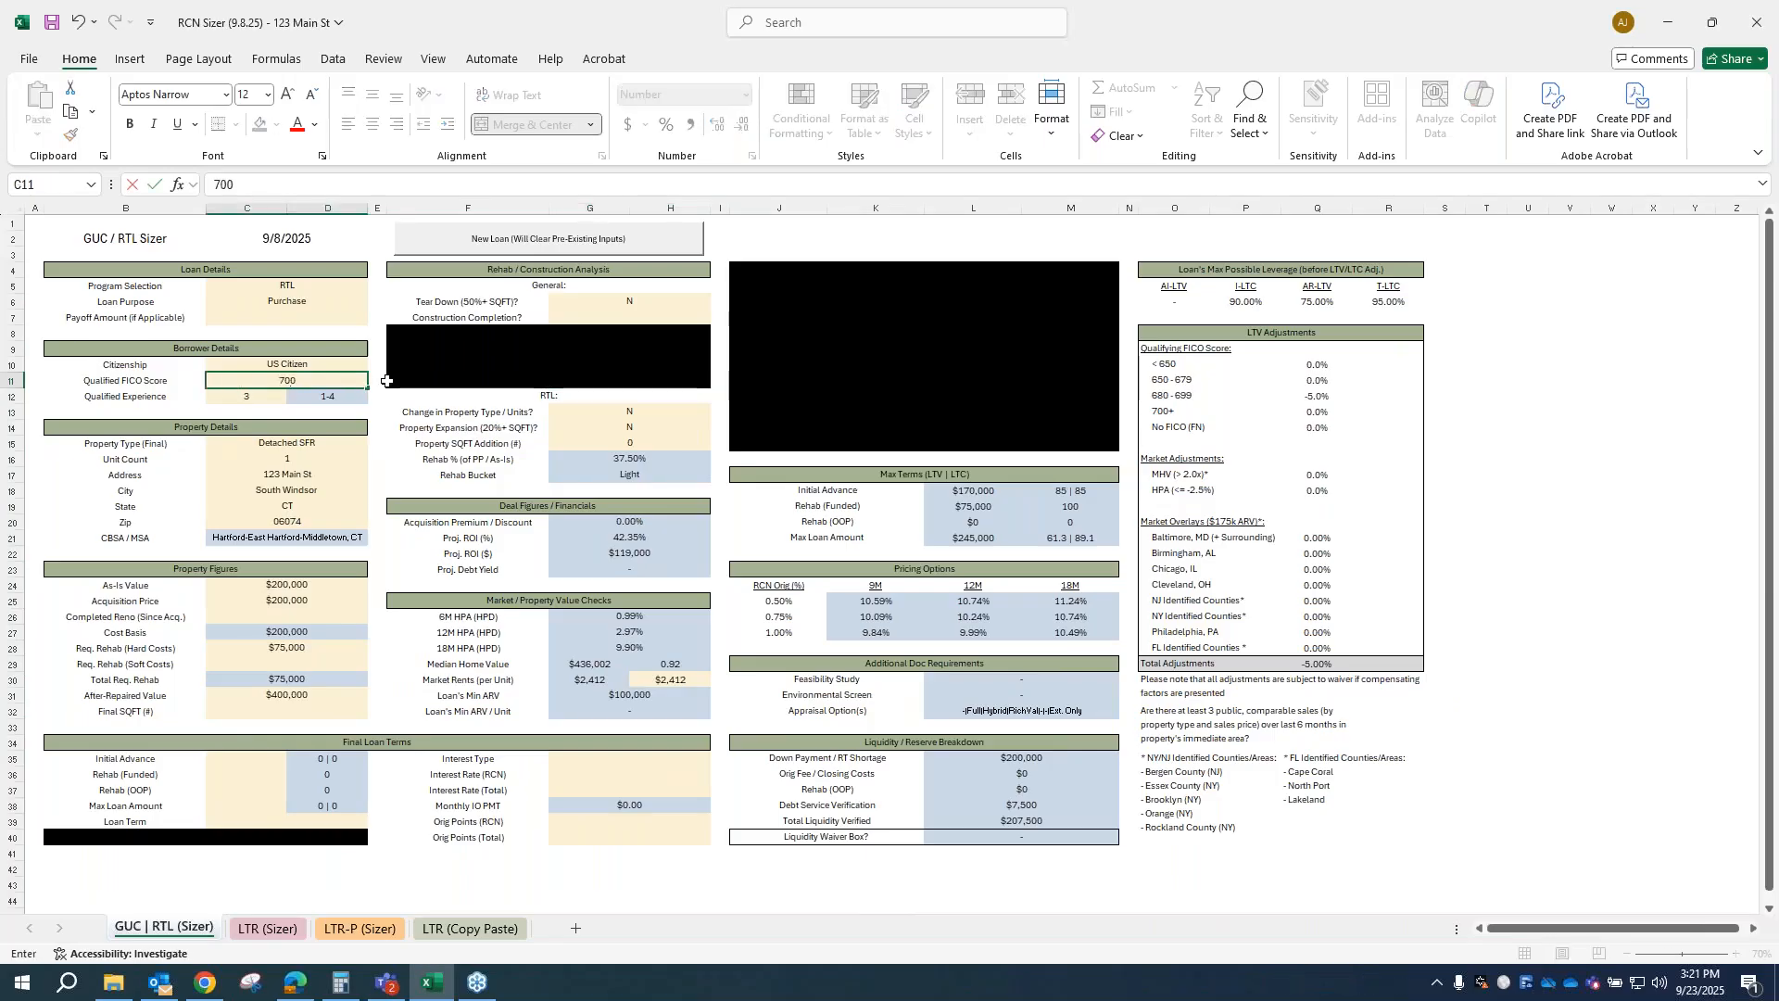
pyautogui.press('Tab')
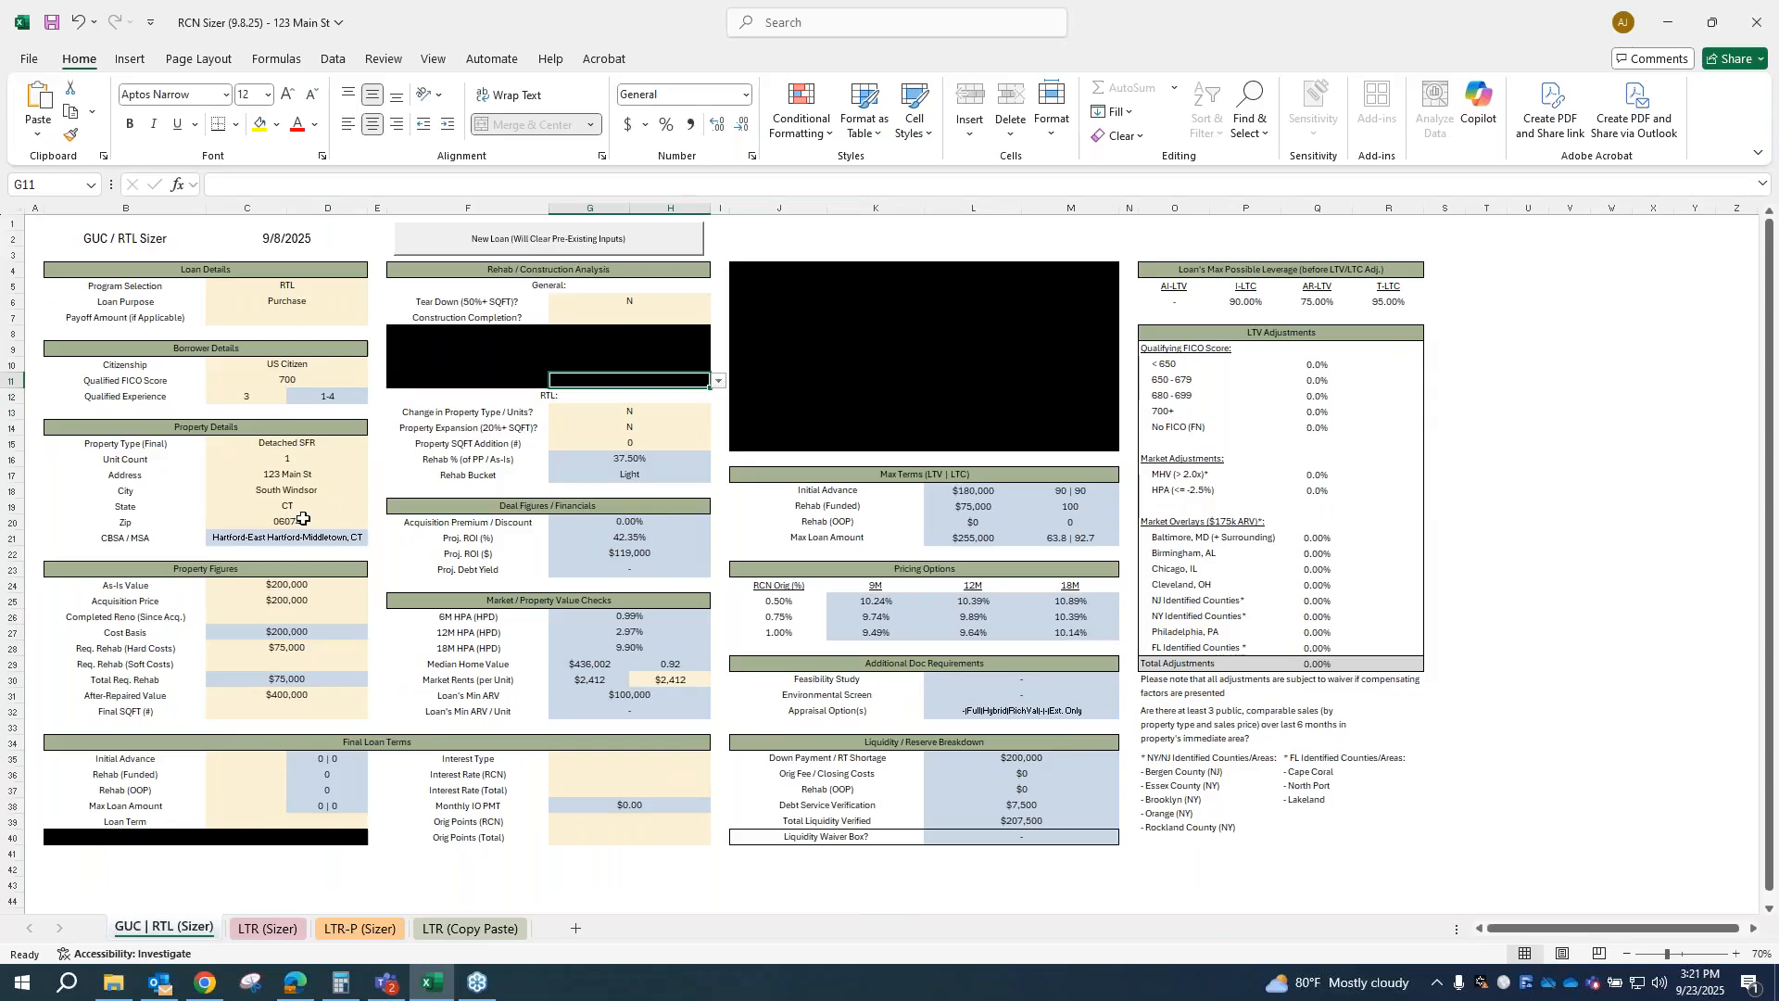
pyautogui.click(298, 691)
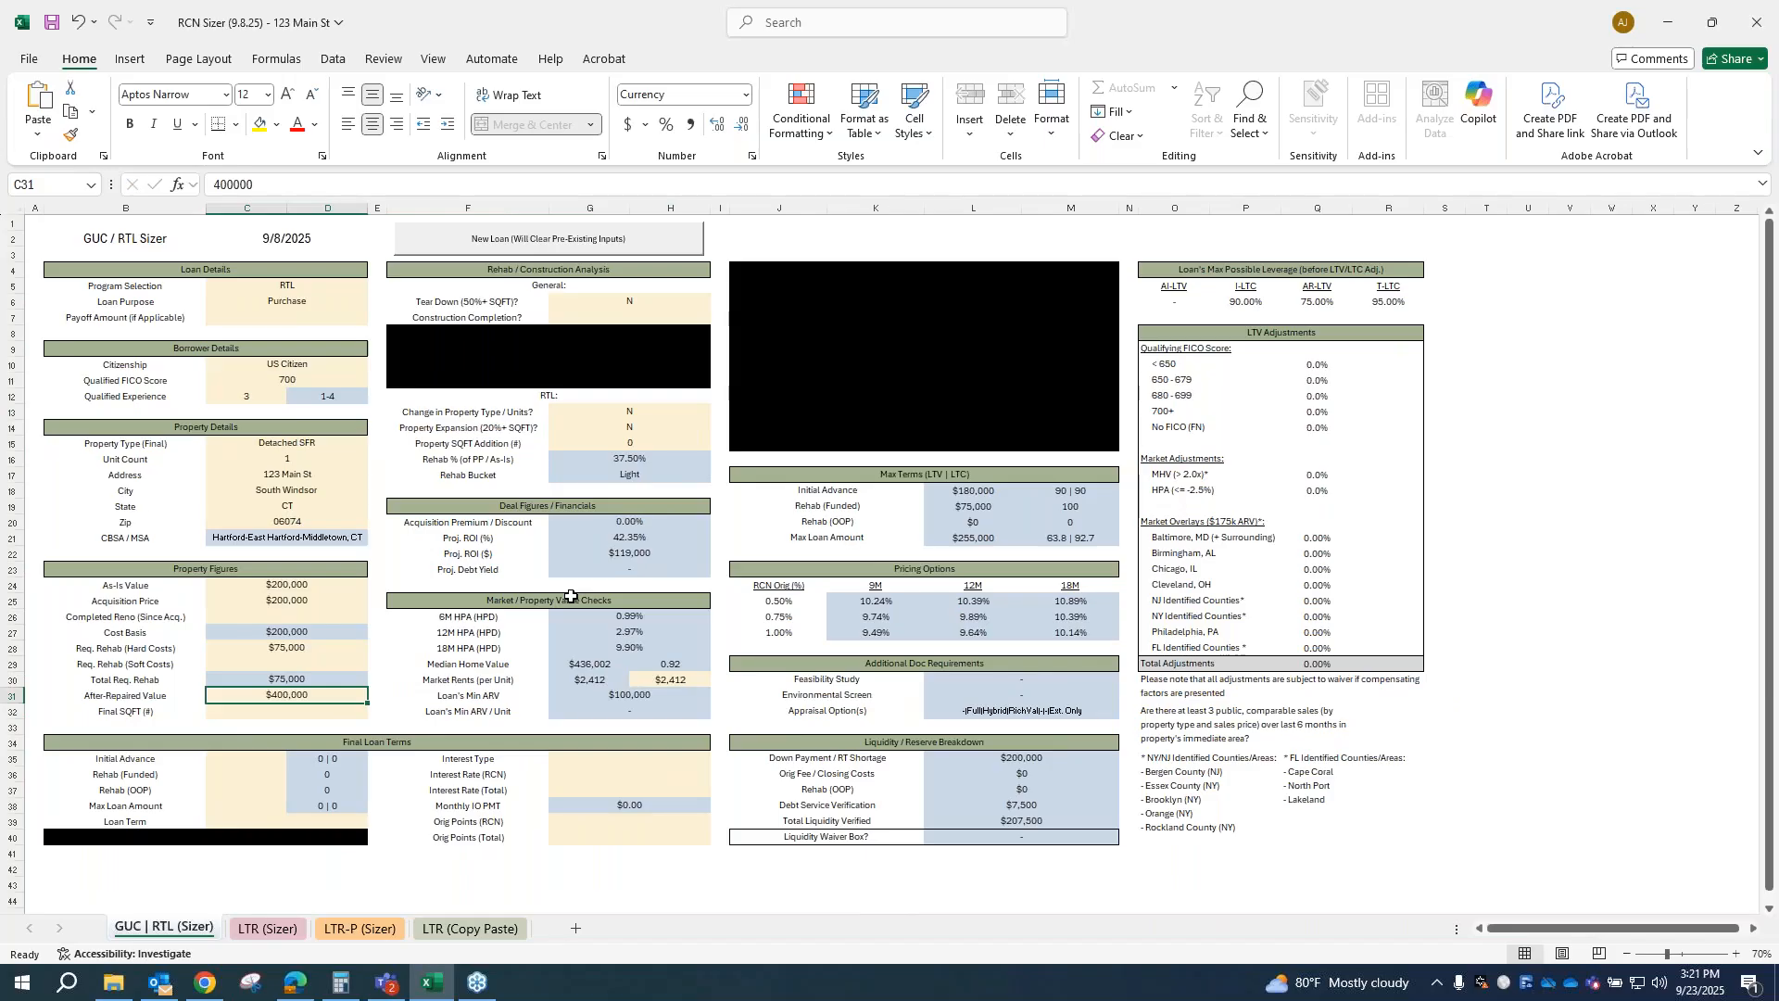
pyautogui.write('000')
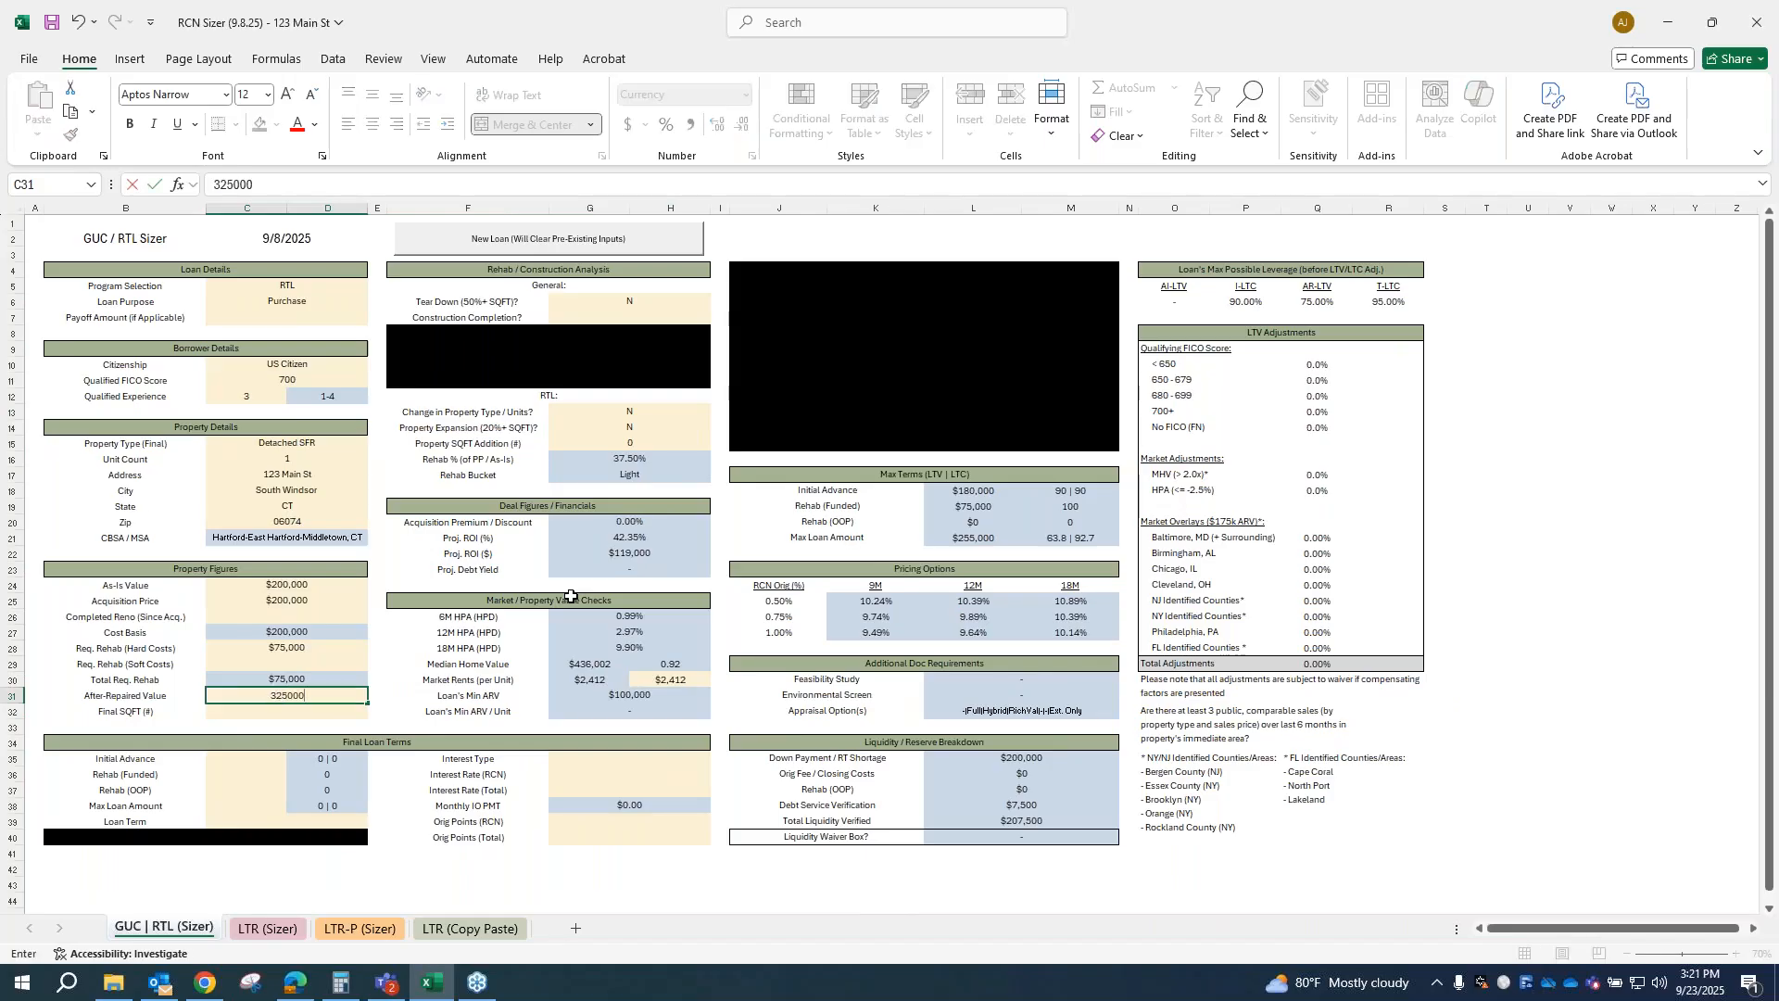
pyautogui.press('Return')
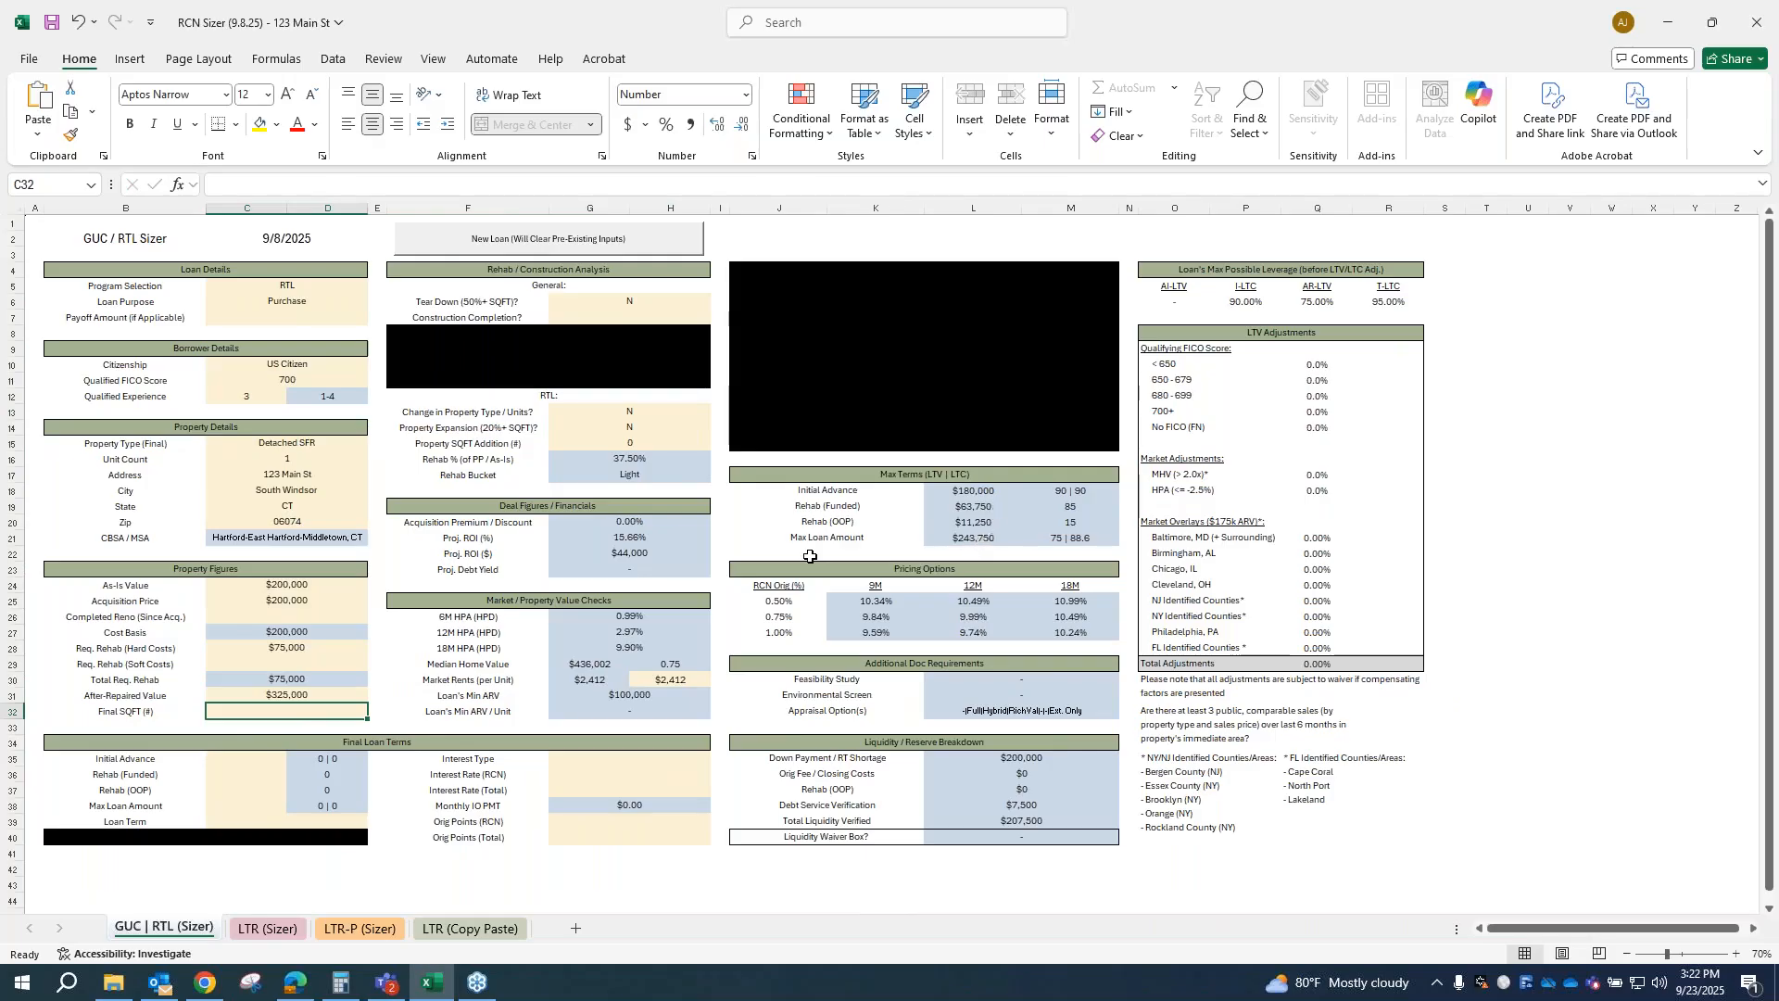
# Step: Try zip code 32081 in the property details and undo the change
pyautogui.click(306, 646)
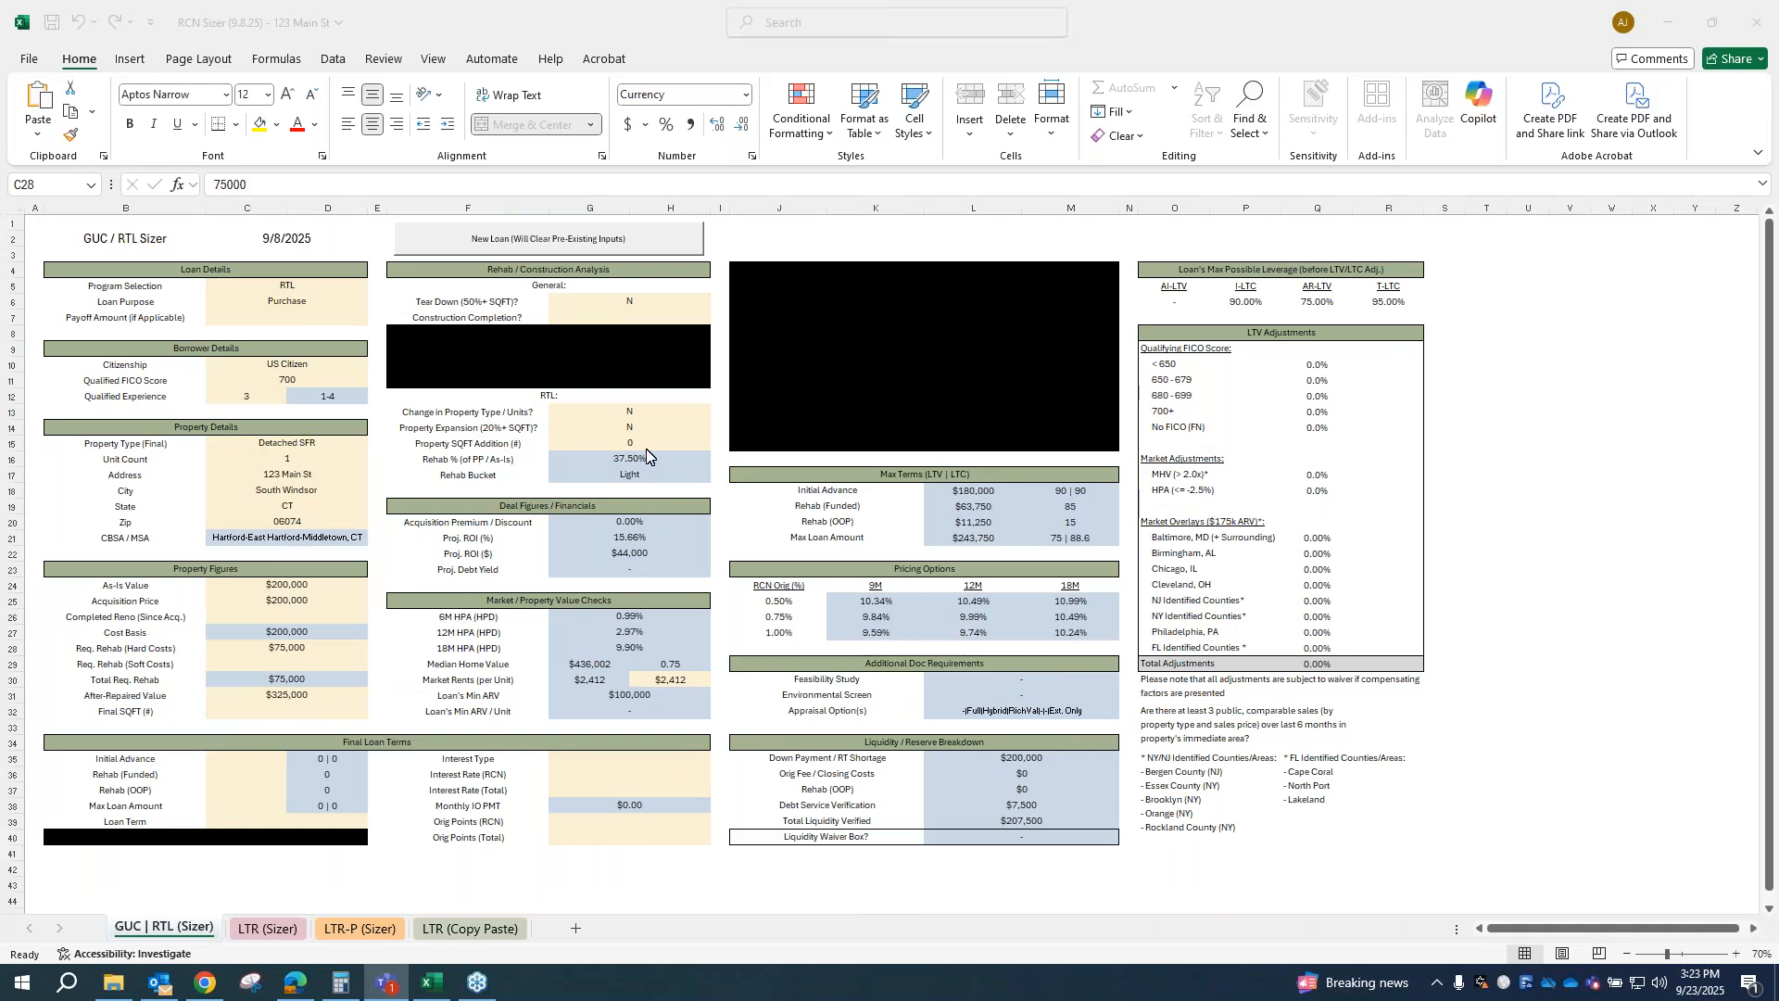
pyautogui.hotkey('alt', 'Tab')
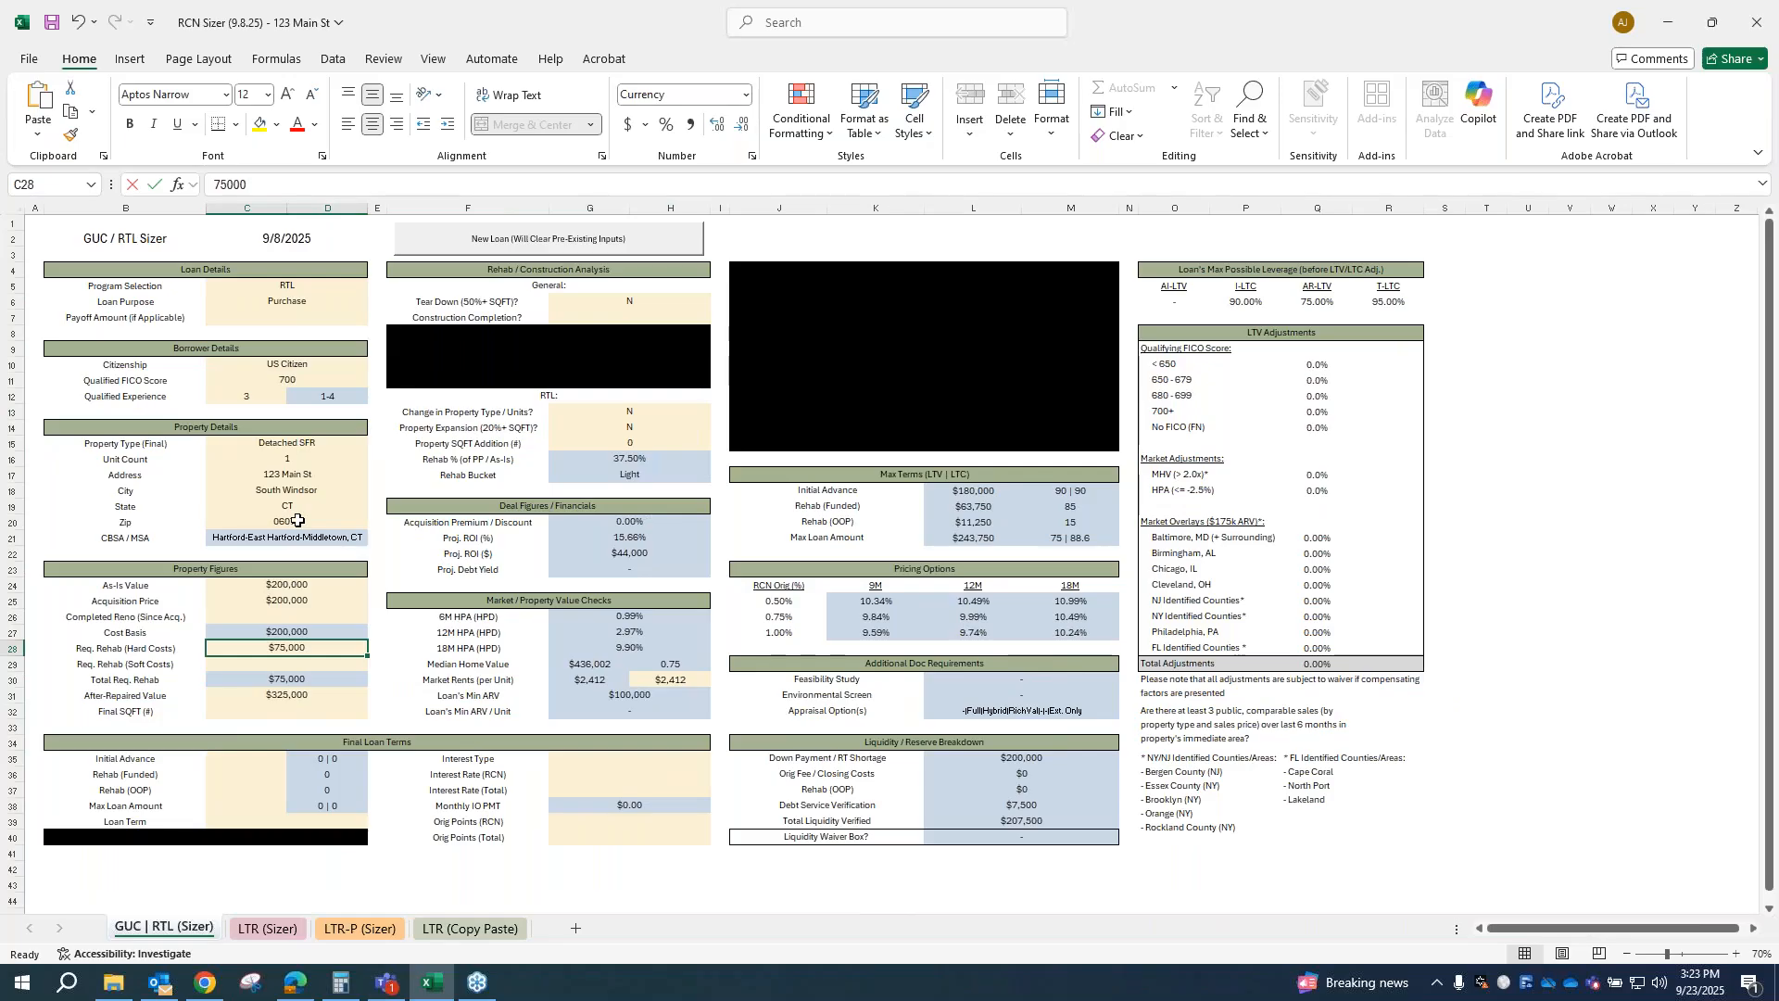
pyautogui.press('F2')
pyautogui.click(360, 521)
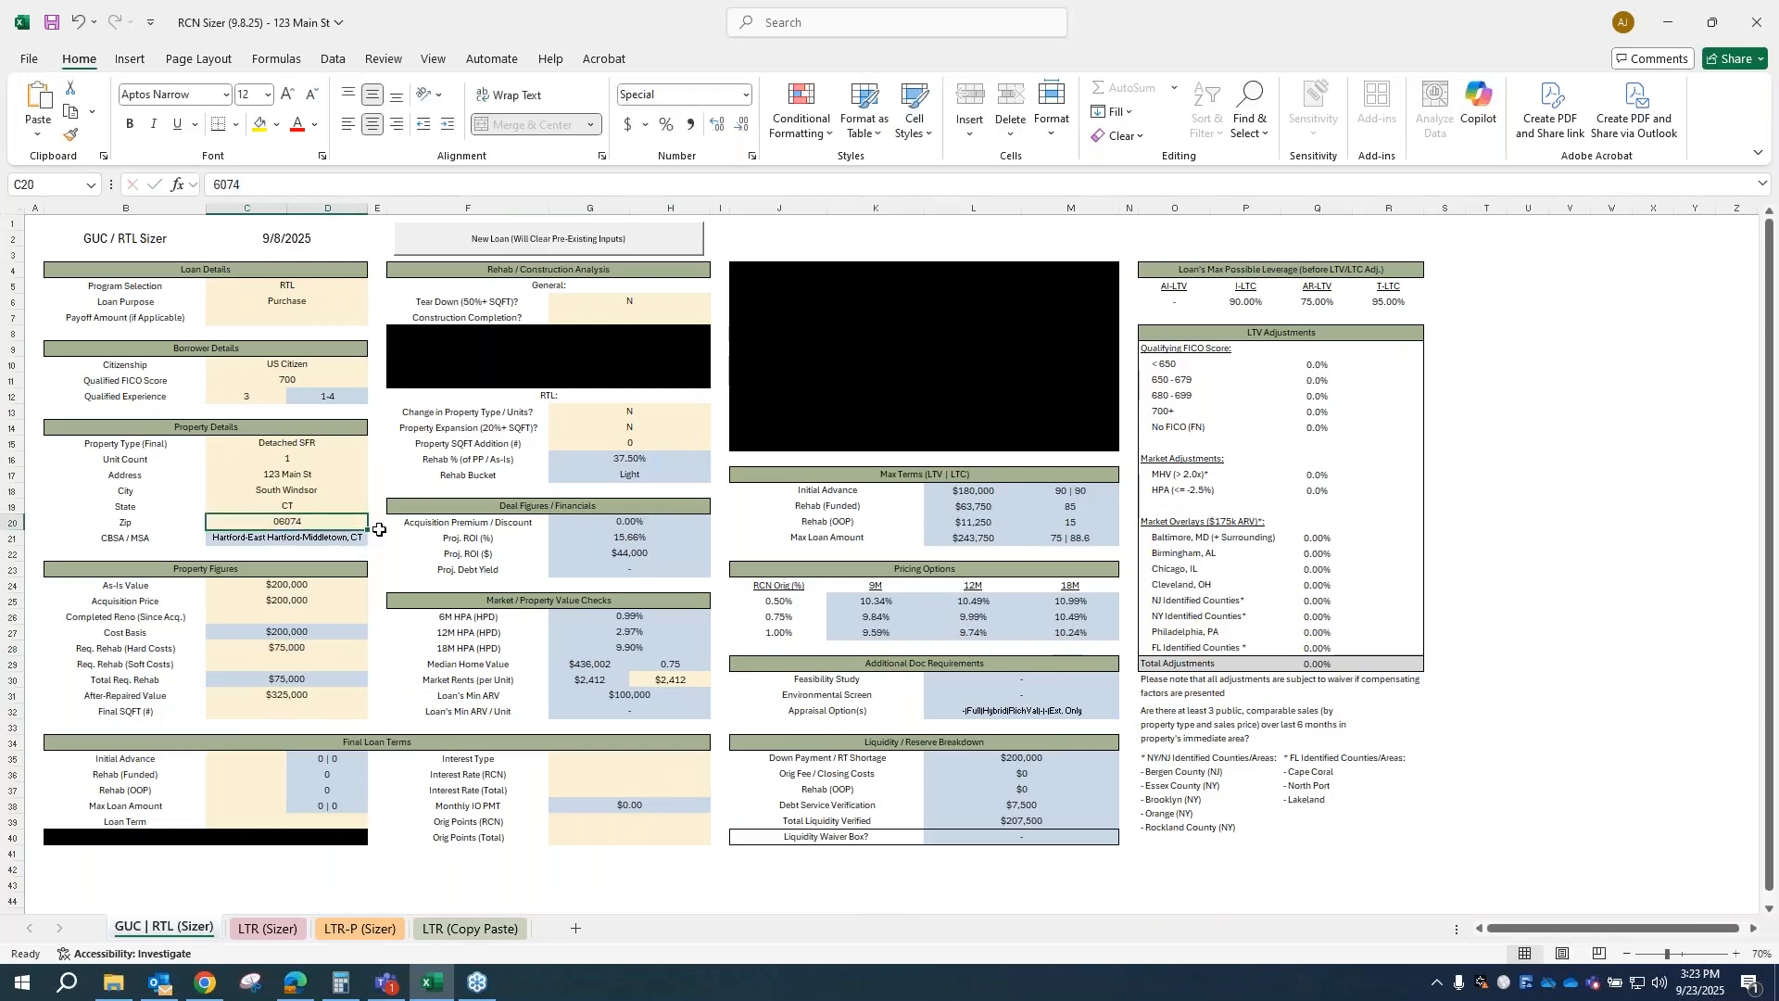
pyautogui.write('32081')
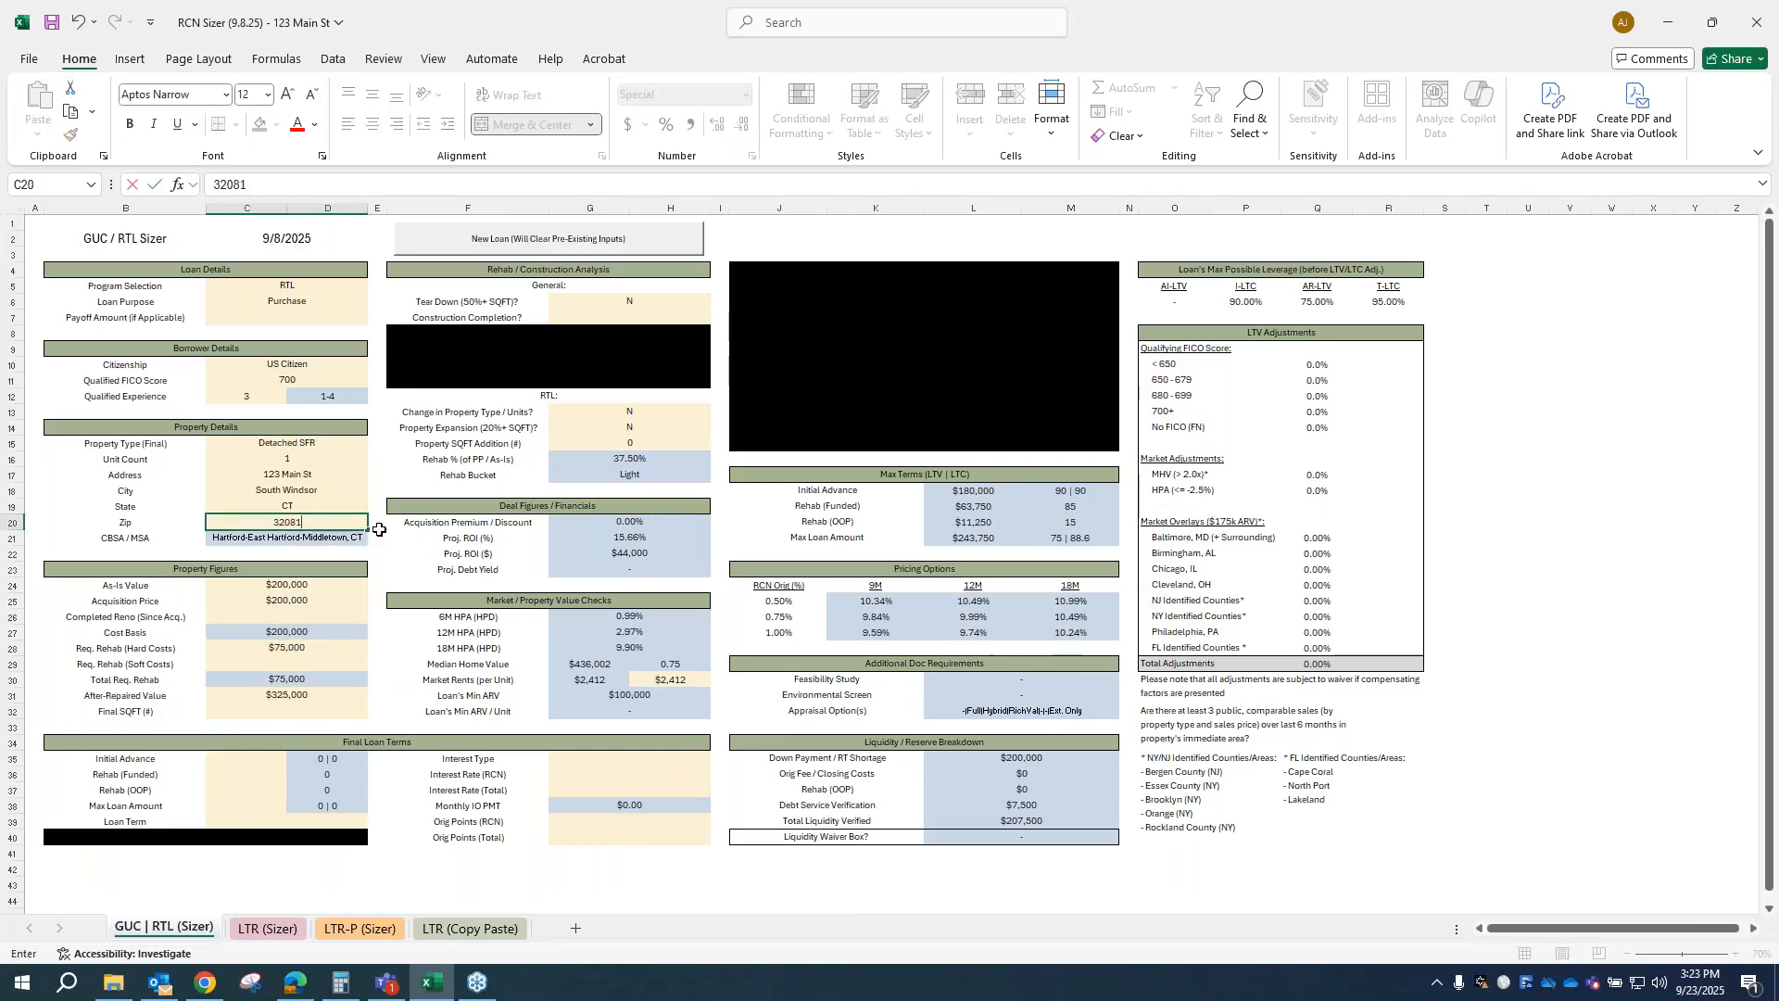
pyautogui.press('Return')
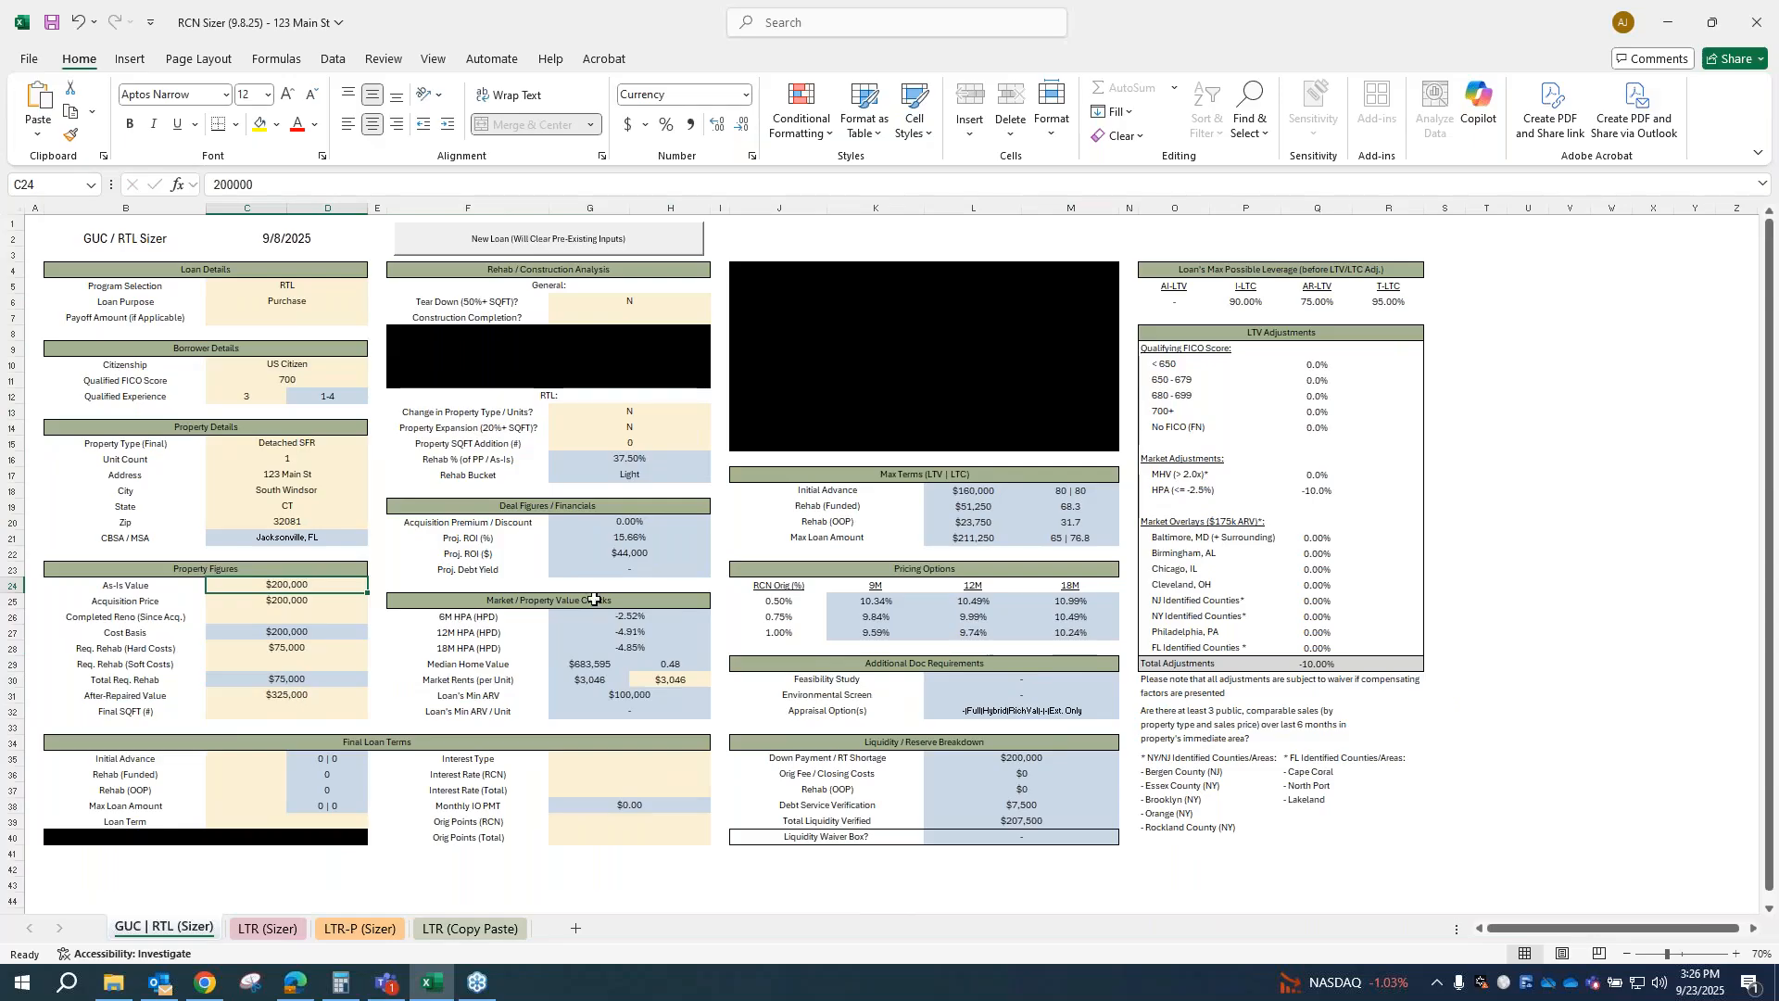
pyautogui.click(303, 525)
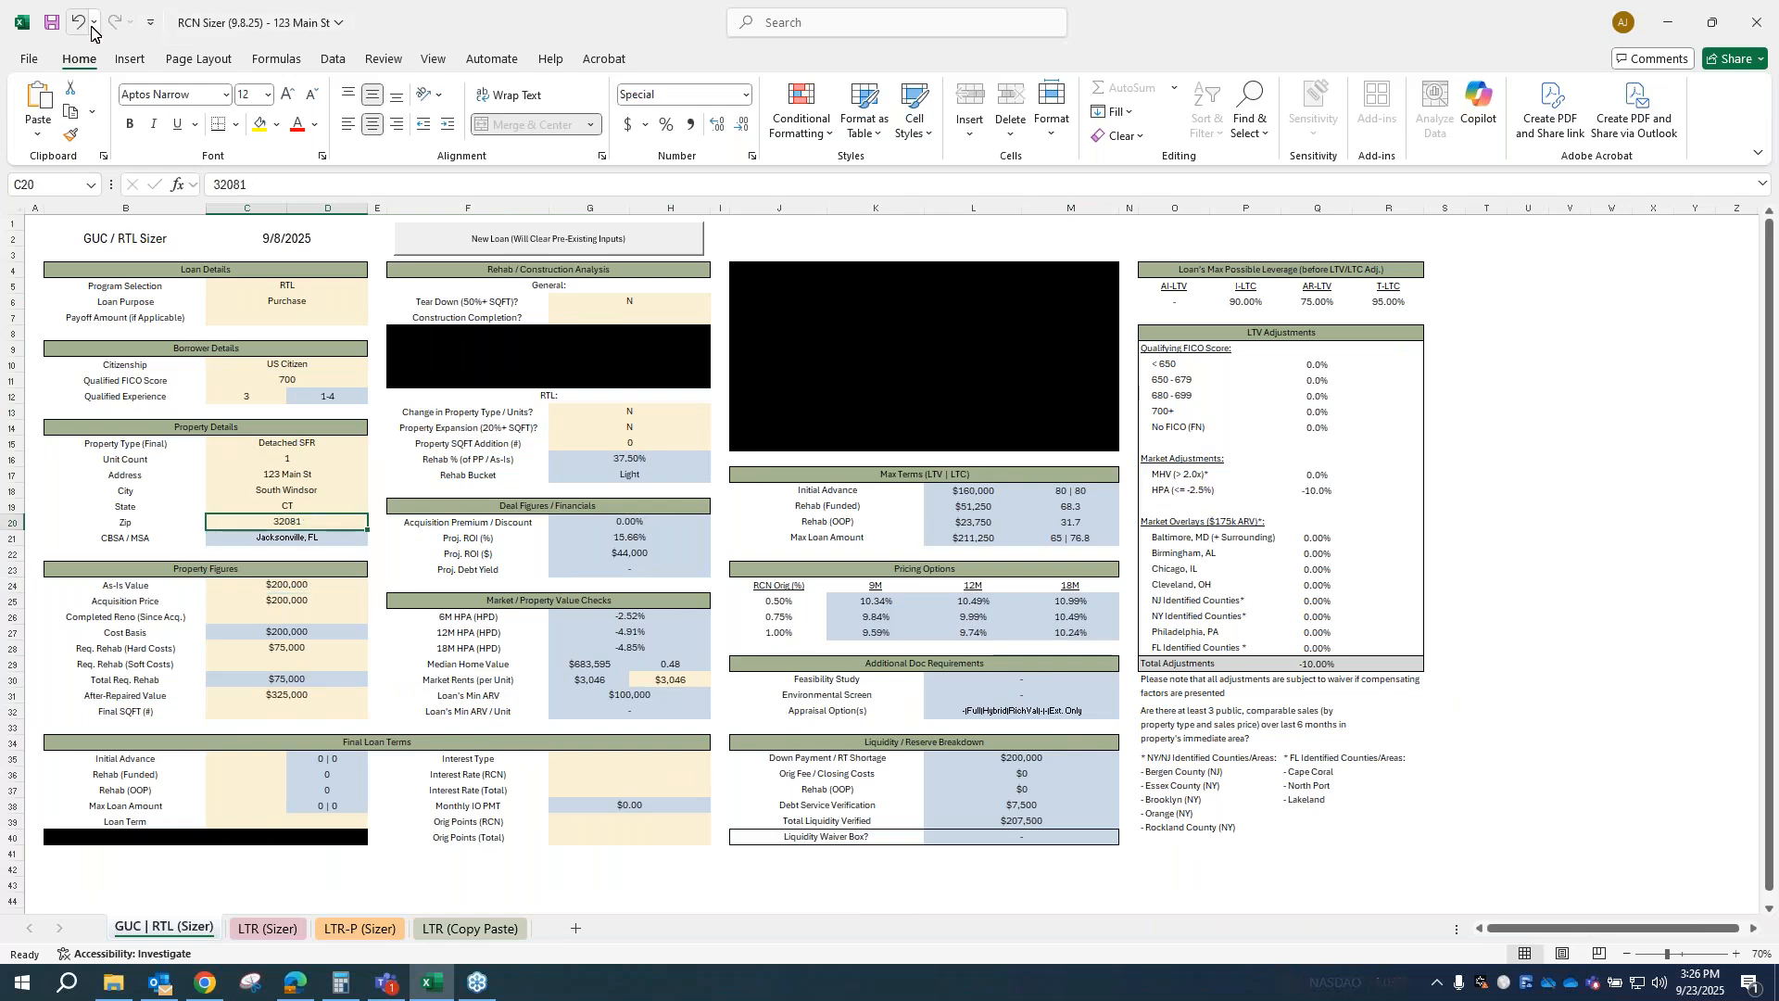
pyautogui.hotkey('ctrl', 'z')
# Step: Set the after-repaired value in the property figures to $1,000,000
pyautogui.click(286, 695)
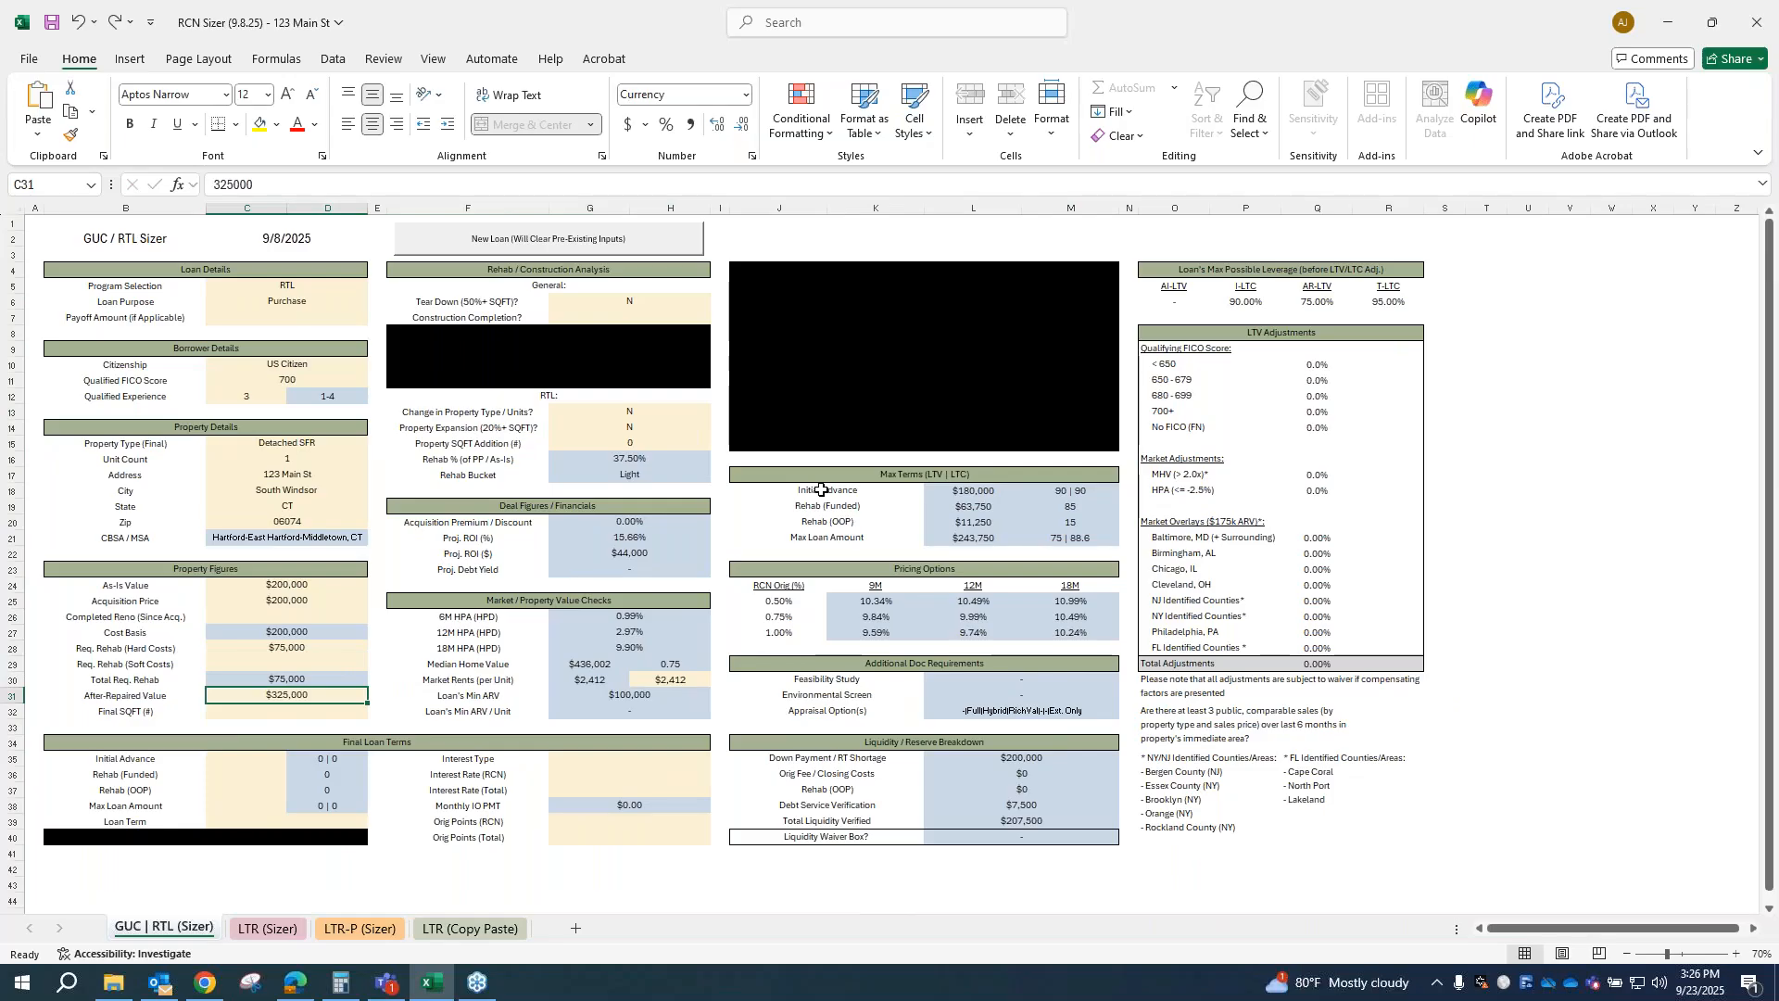
pyautogui.write('1,000,0')
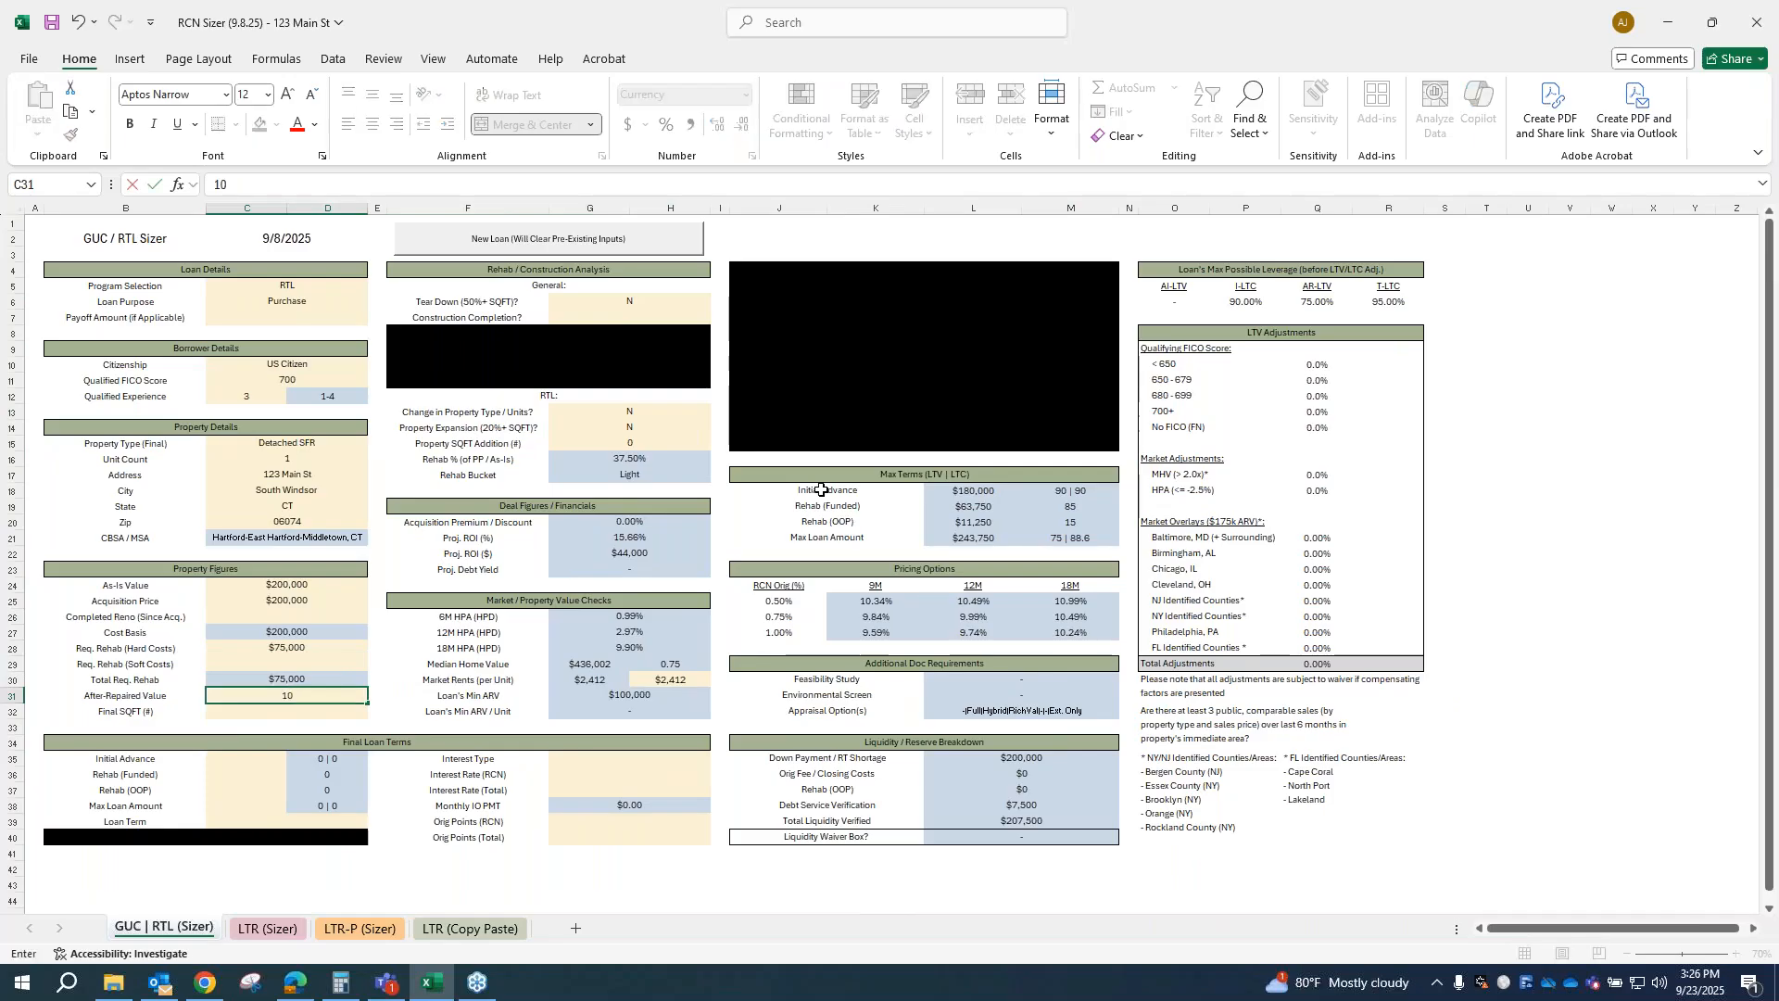
pyautogui.write('0000')
pyautogui.press('Return')
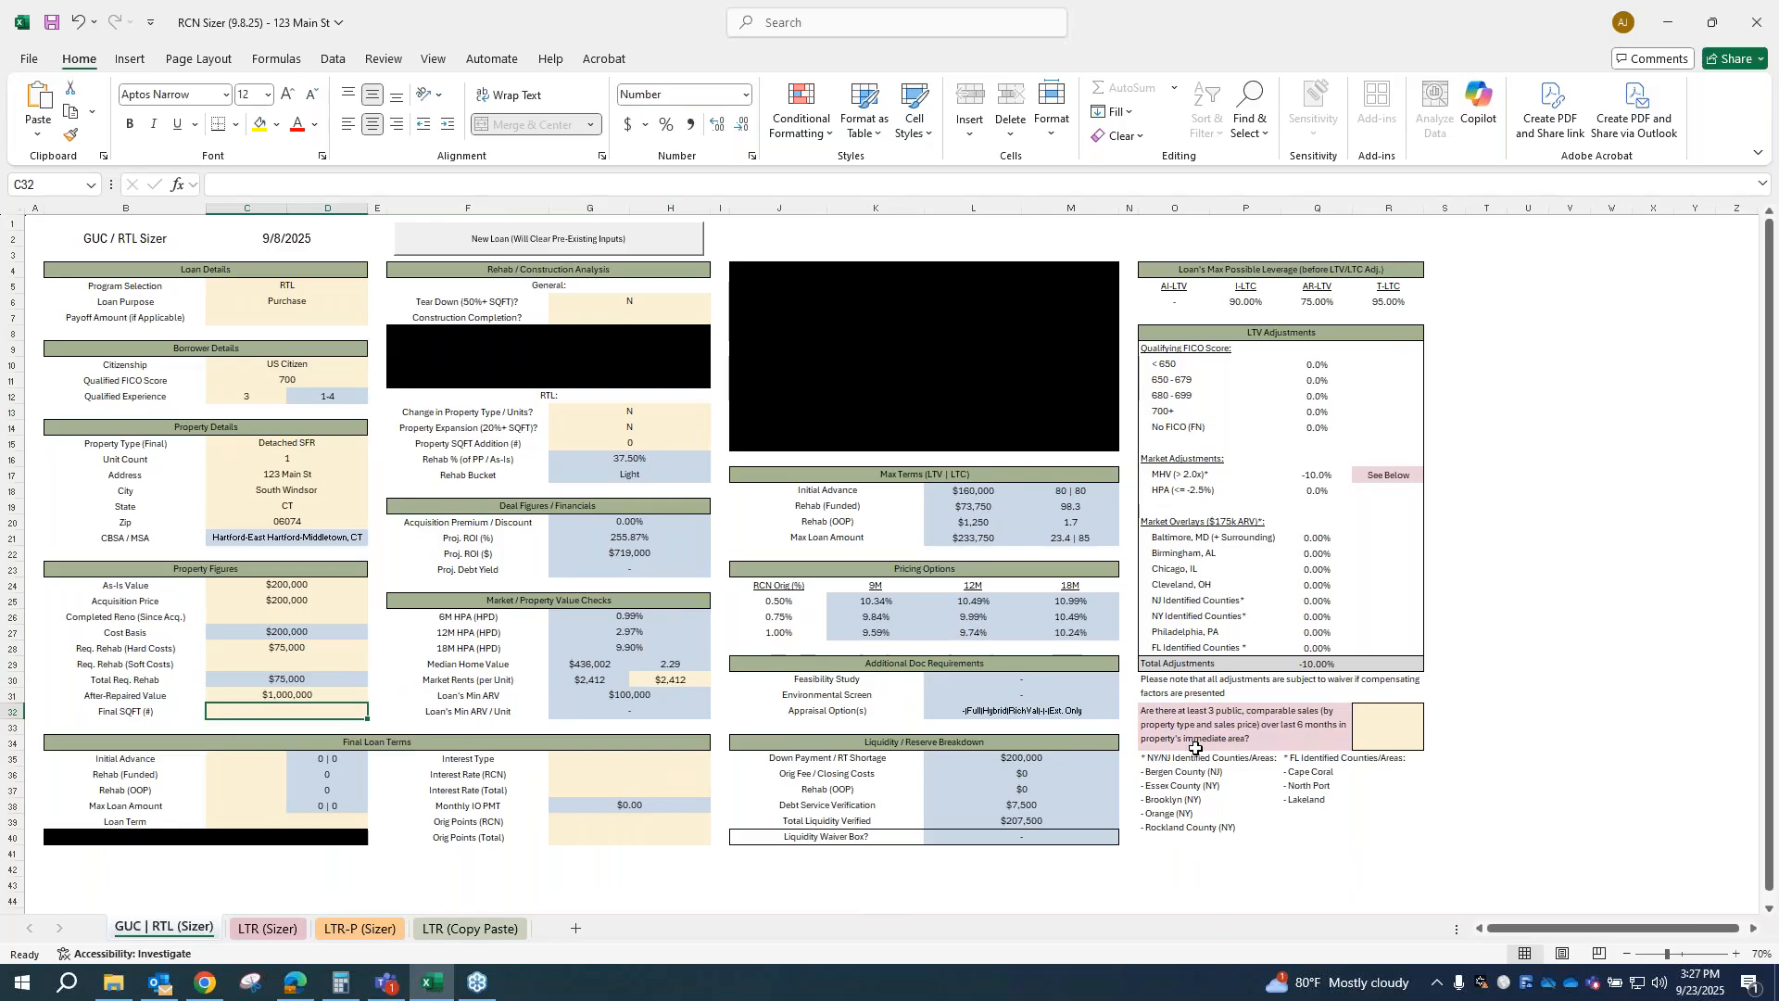
# Step: Answer the question about three comparable sales in the last 6 months with Y, and change the answer to N
pyautogui.click(1377, 733)
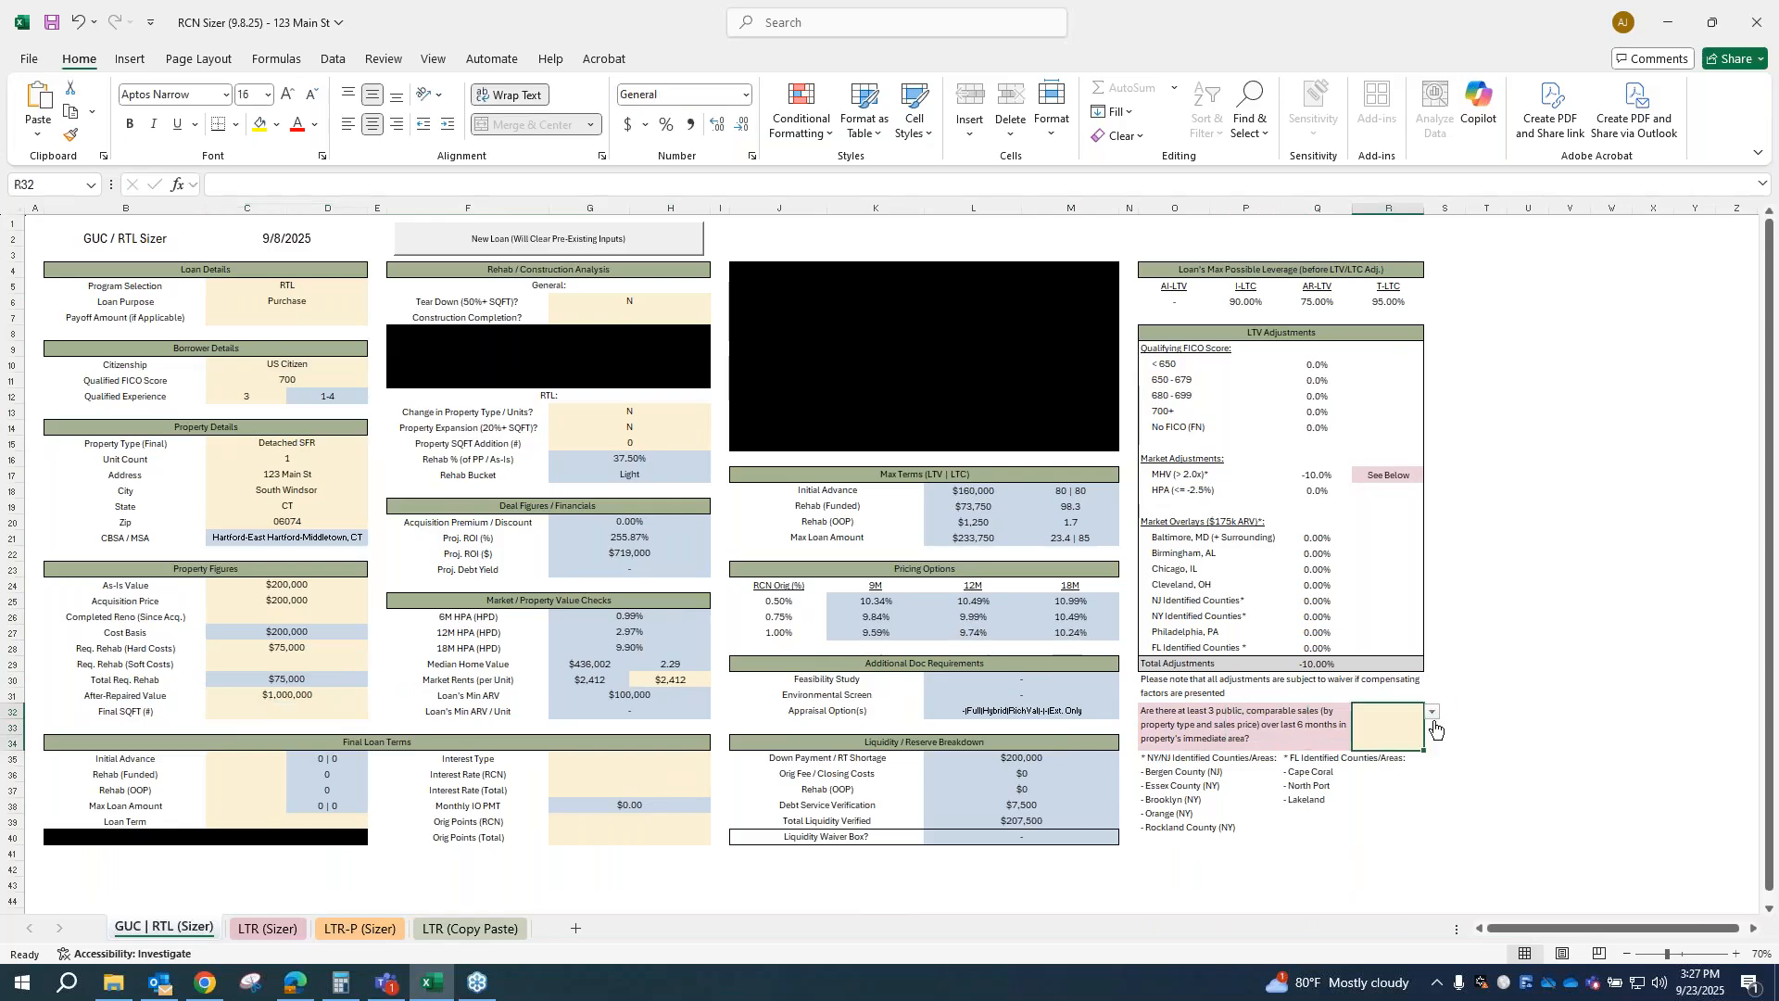
pyautogui.click(1433, 712)
pyautogui.click(1375, 766)
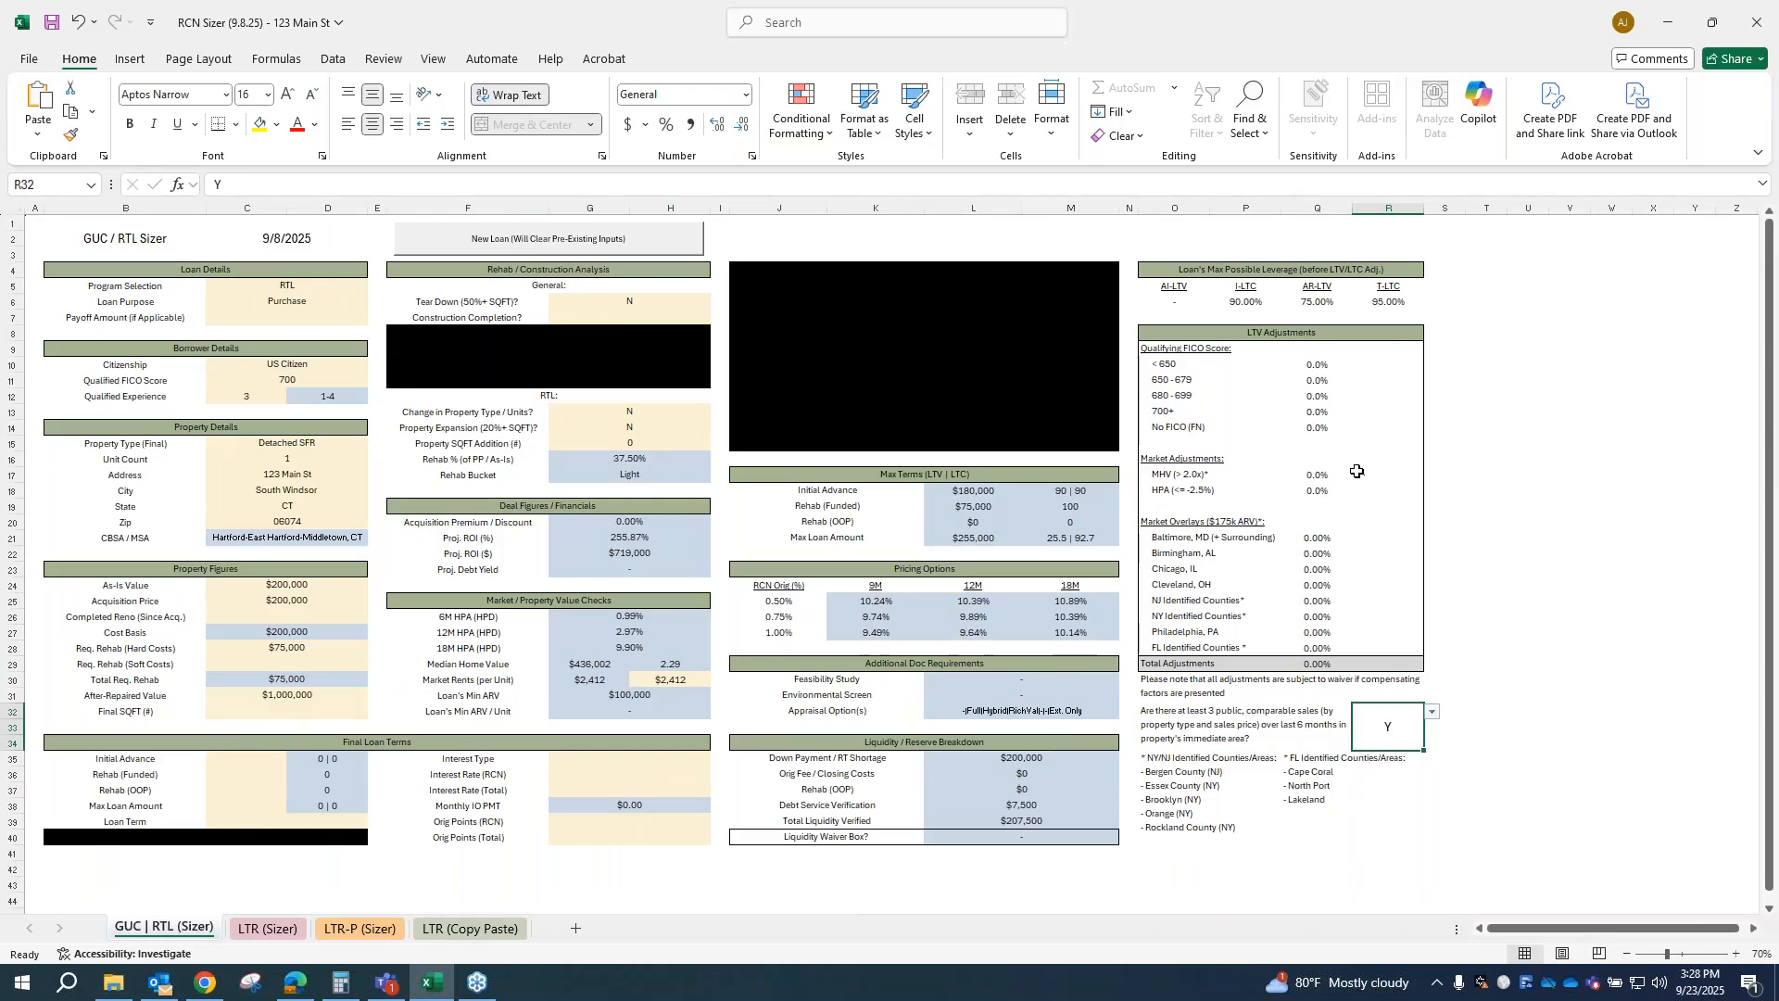
pyautogui.click(1433, 712)
pyautogui.click(1385, 776)
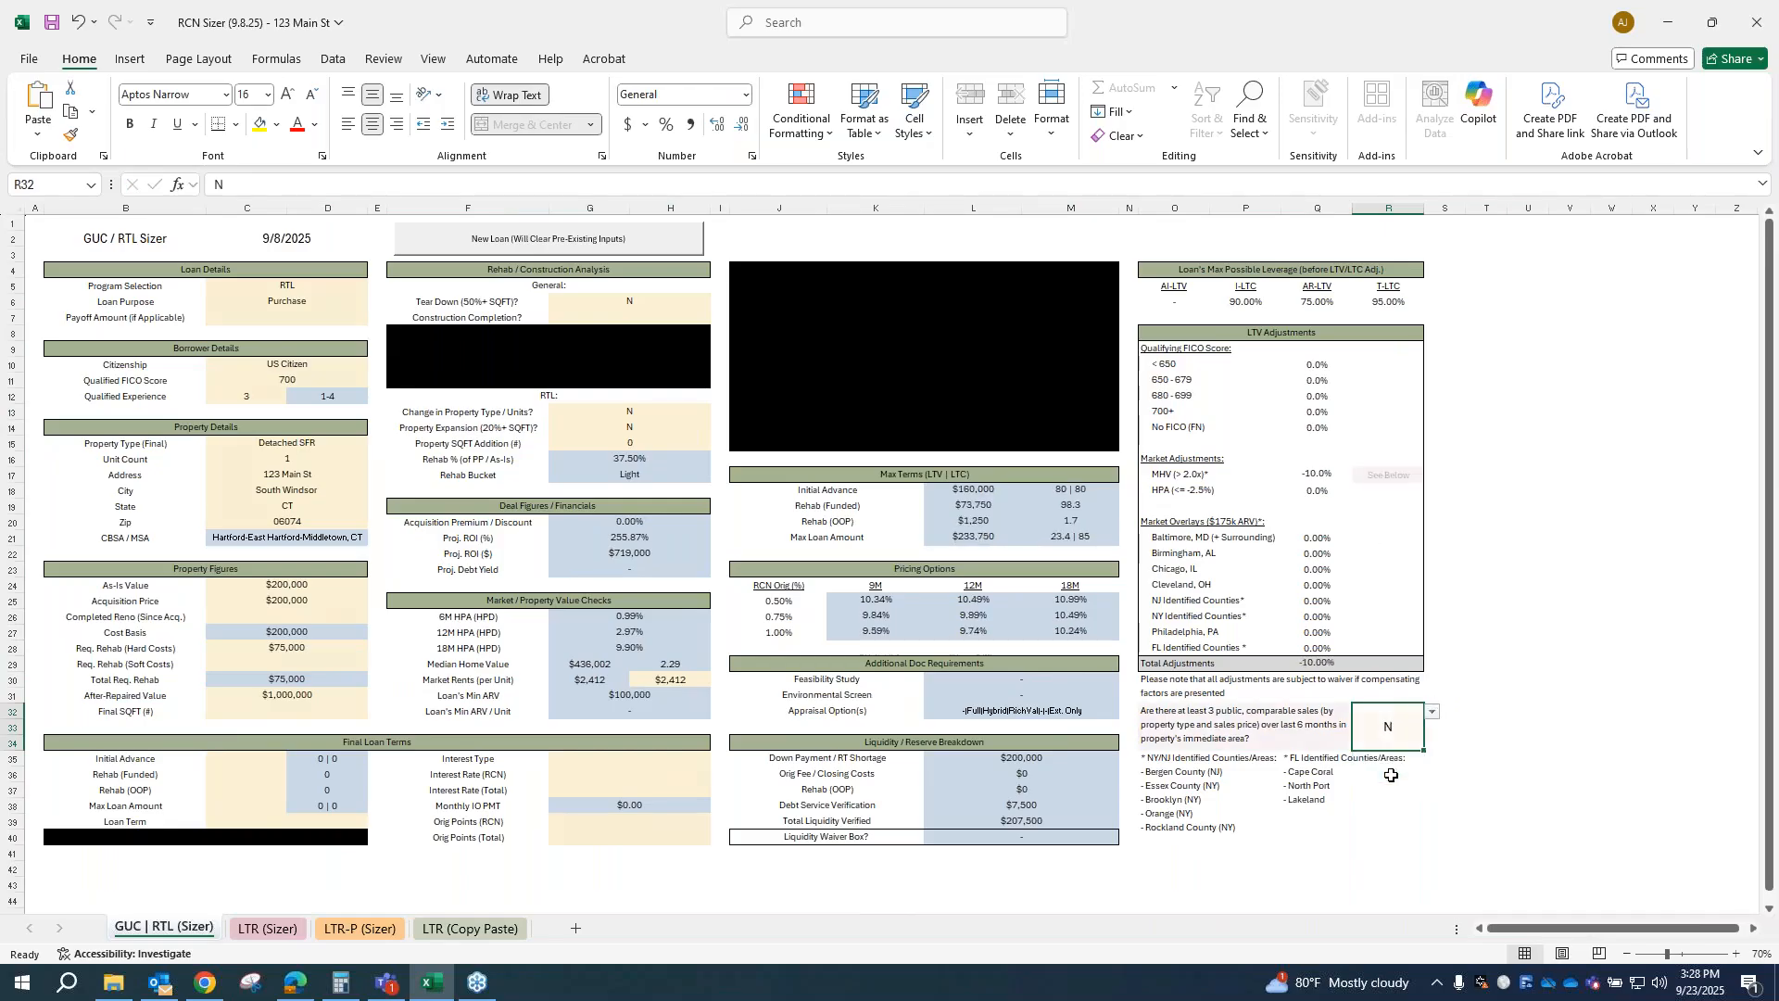
# Step: Change the final property type to 2-4 Unit Residential with a unit count of 2
pyautogui.click(300, 442)
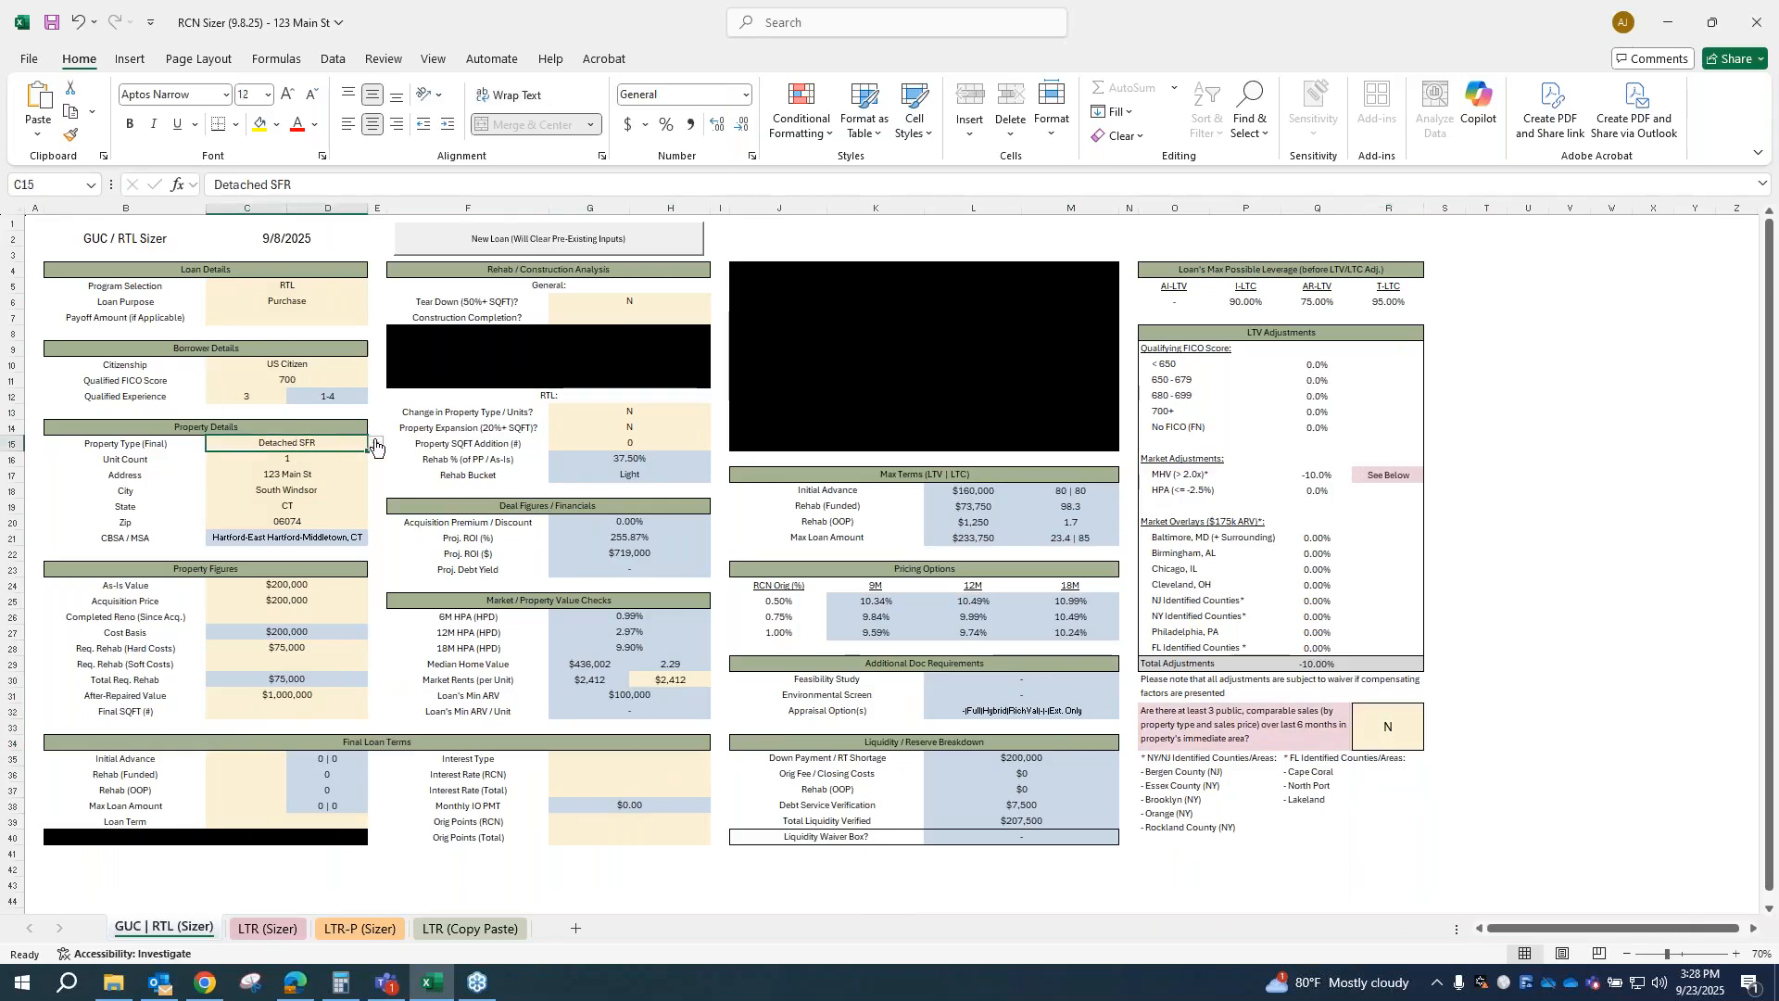
pyautogui.click(376, 445)
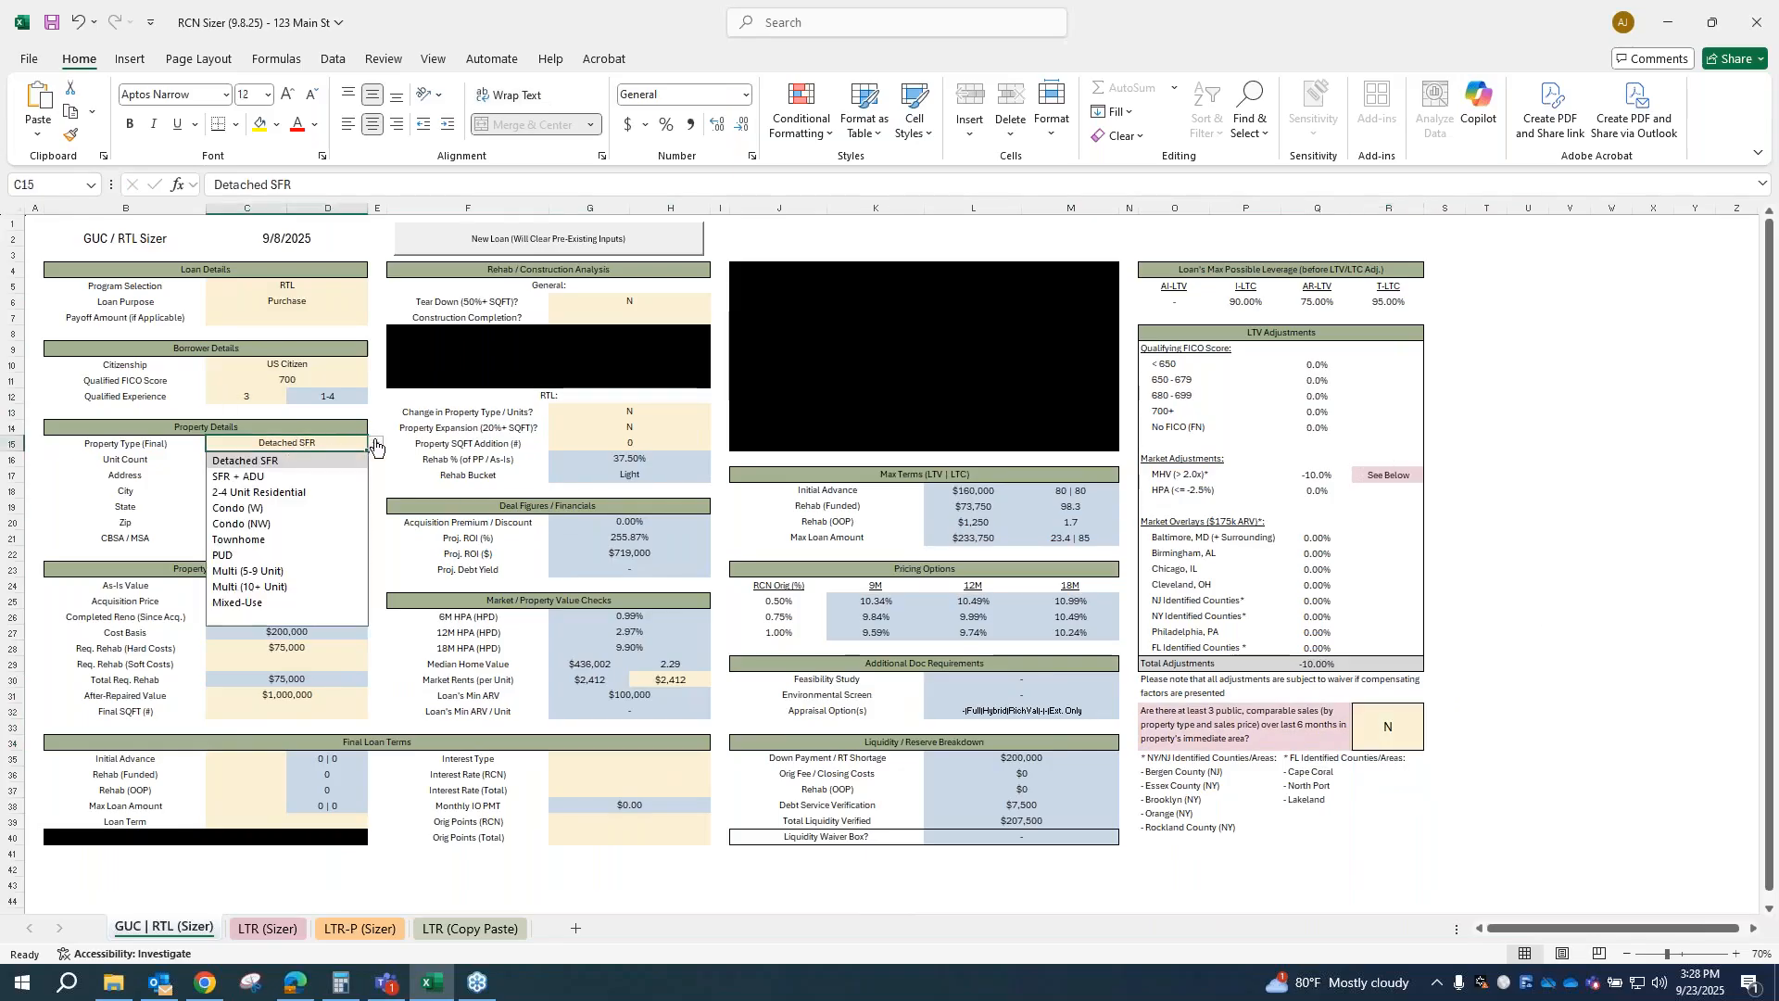
pyautogui.click(252, 493)
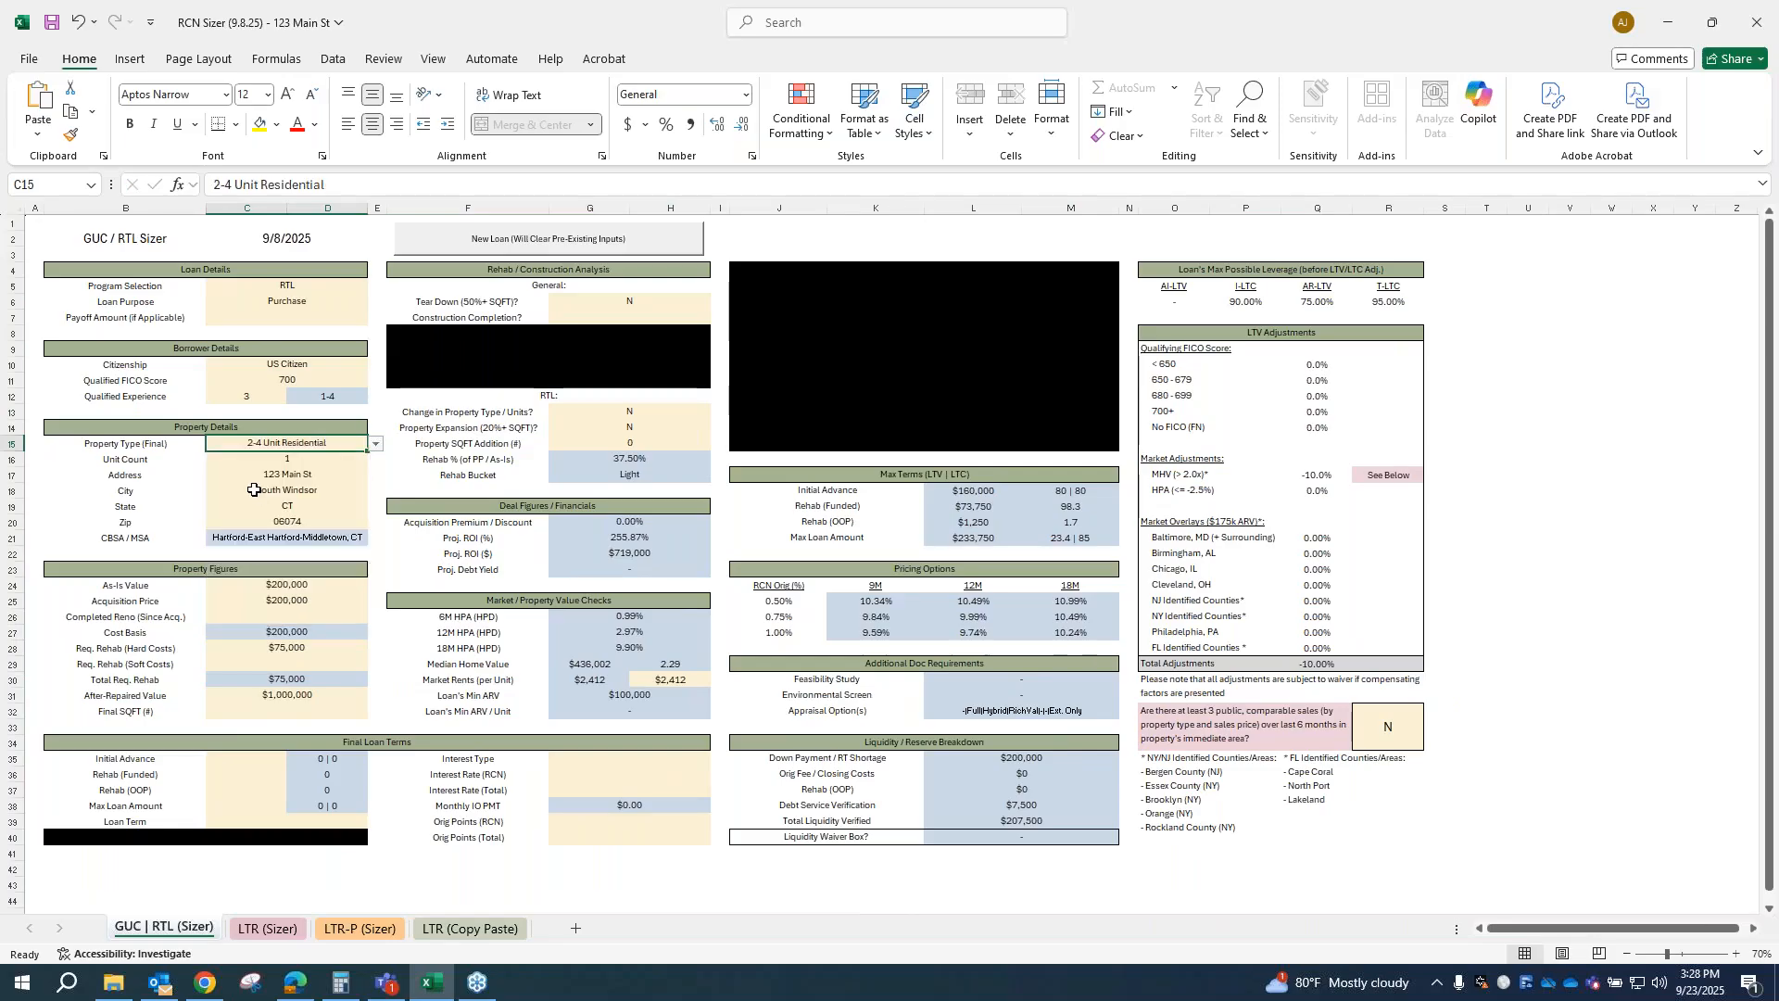
pyautogui.click(300, 464)
pyautogui.write('2')
pyautogui.press('Up')
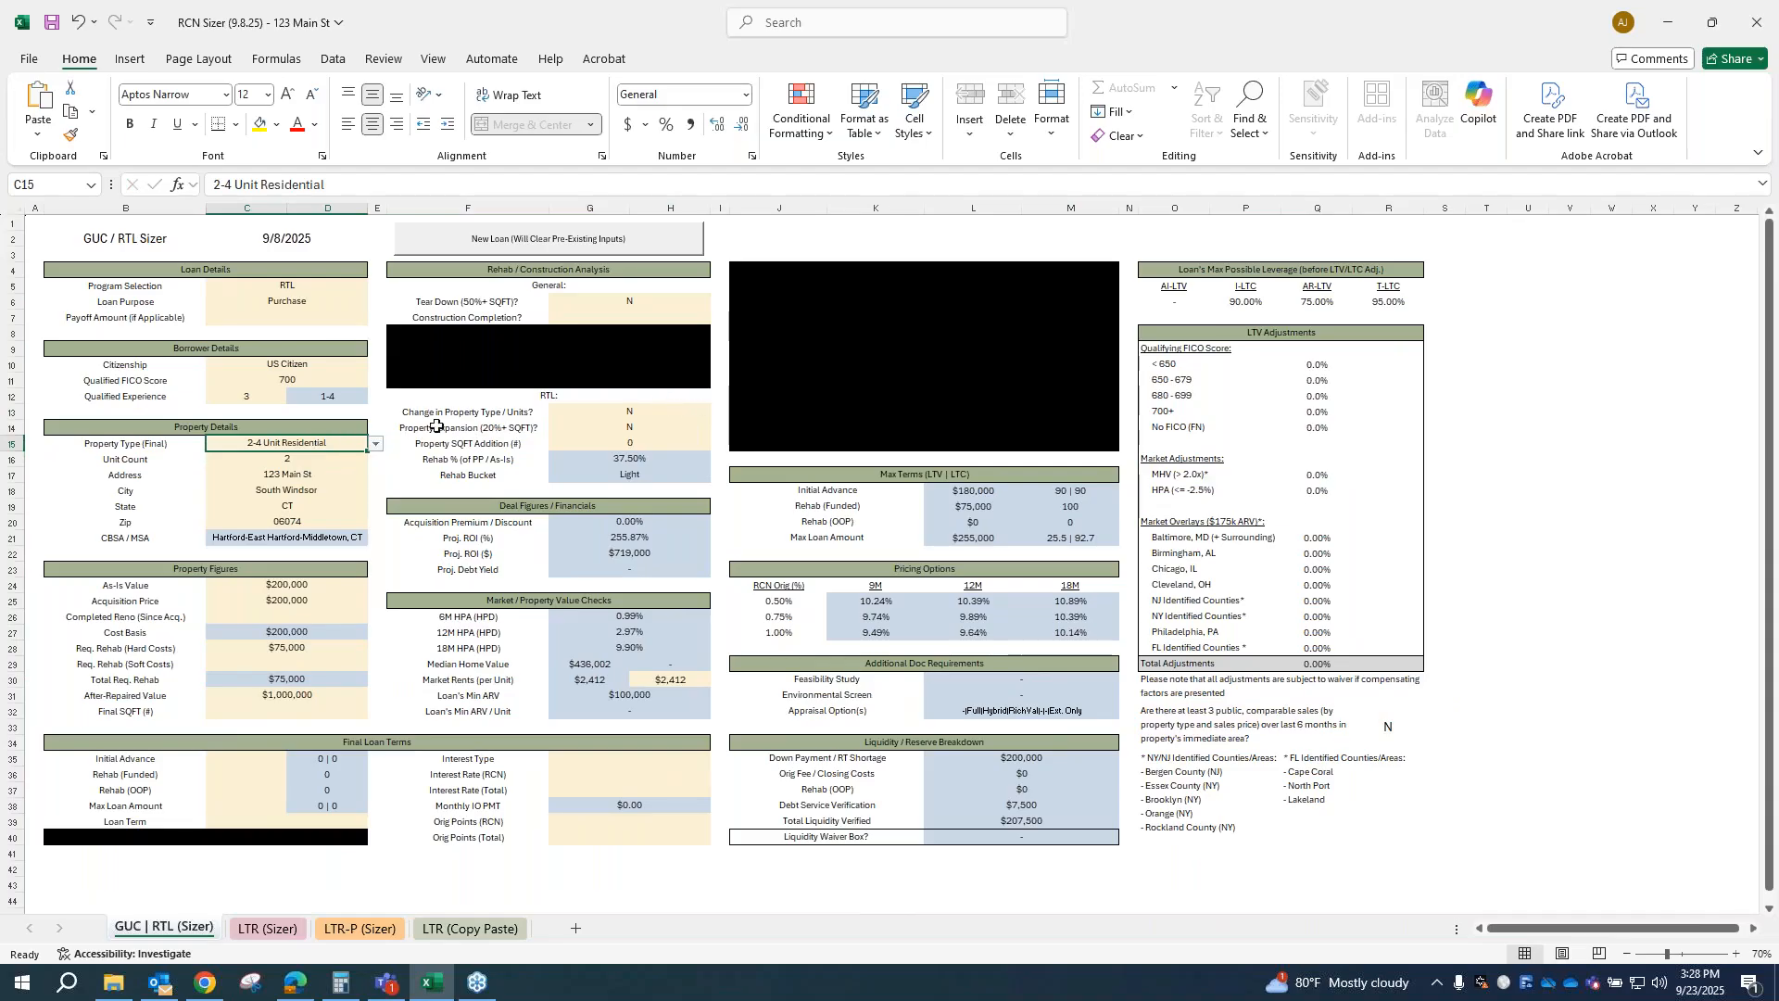
# Step: Return the final property type to Detached SFR with a unit count of 1
pyautogui.click(376, 445)
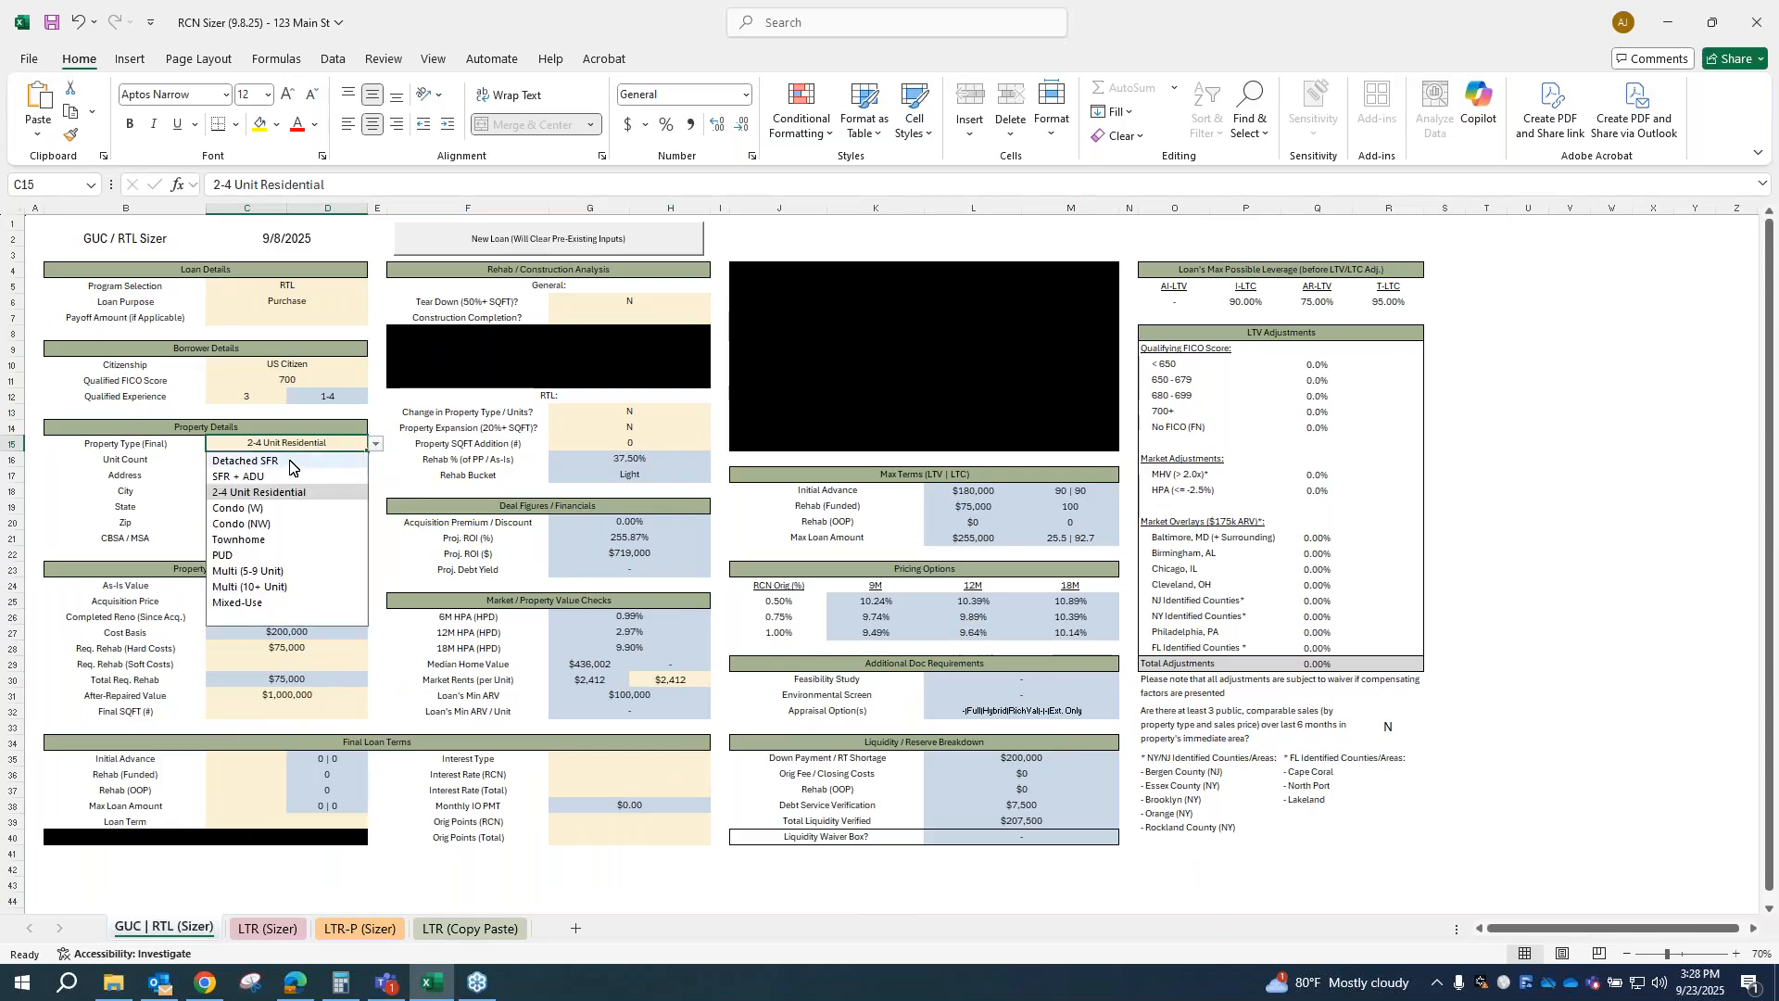
pyautogui.click(290, 467)
pyautogui.click(320, 459)
pyautogui.write('1')
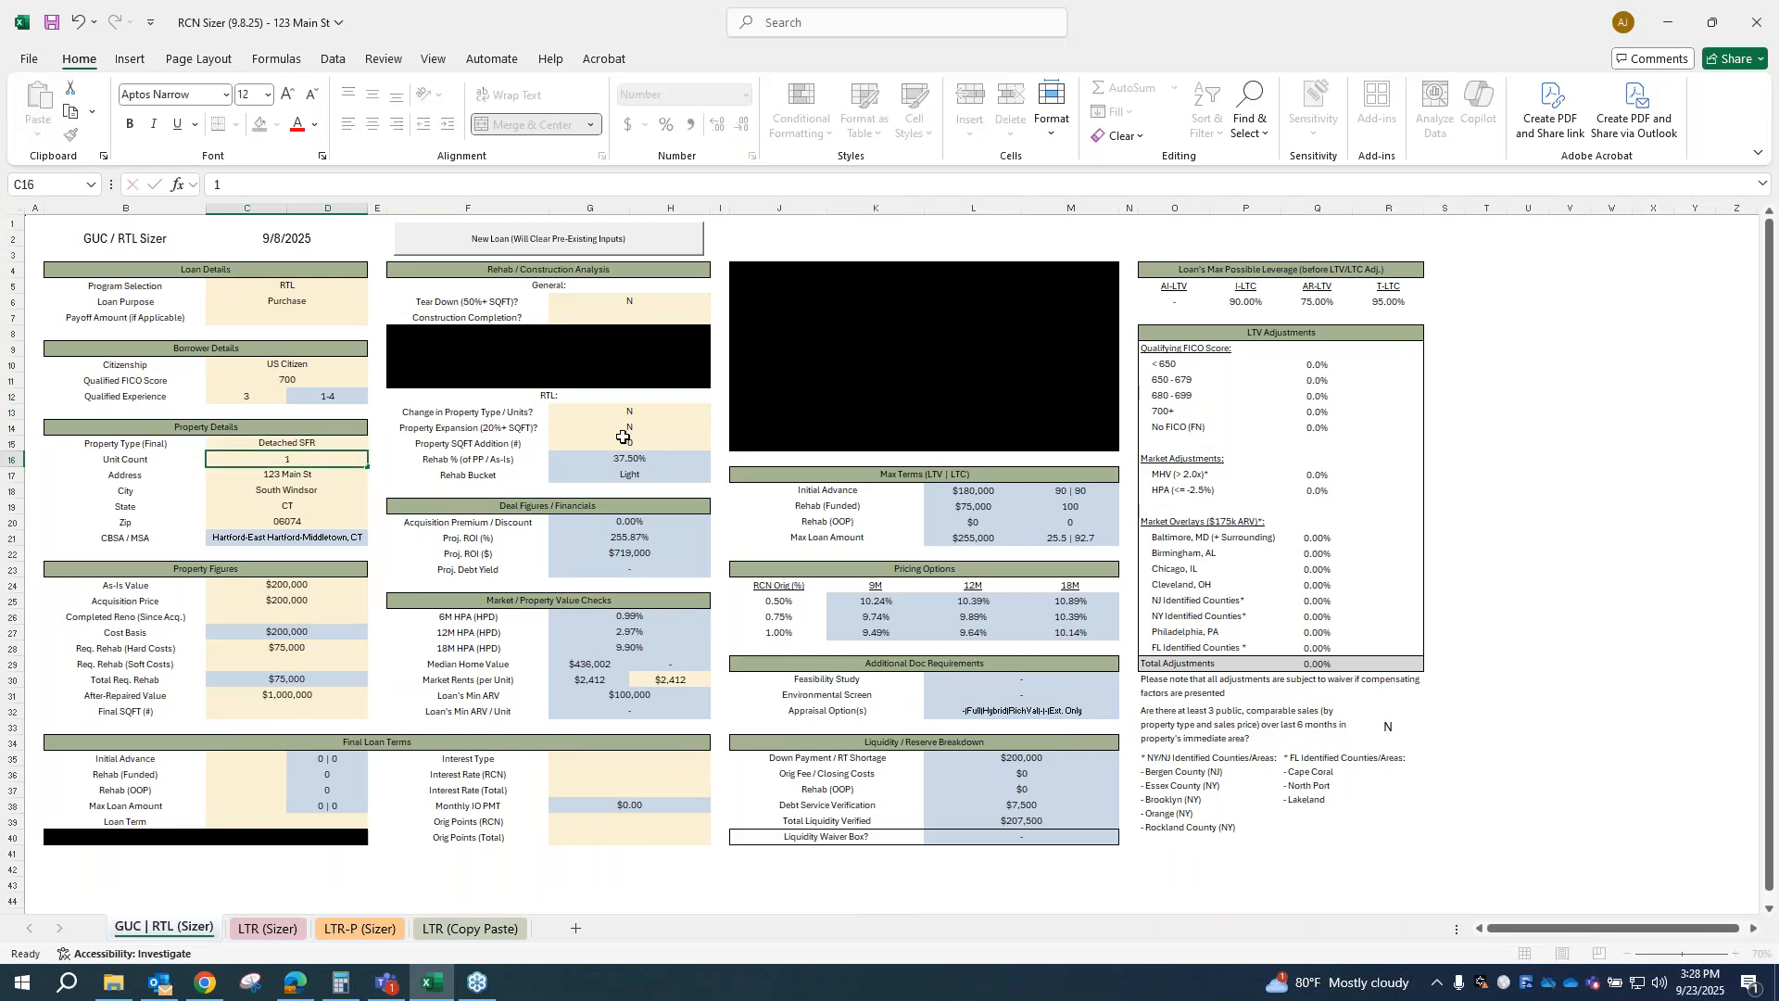
pyautogui.press('Up')
# Step: Set the answer to the comparable sales question below the LTV adjustments to Y
pyautogui.click(1394, 731)
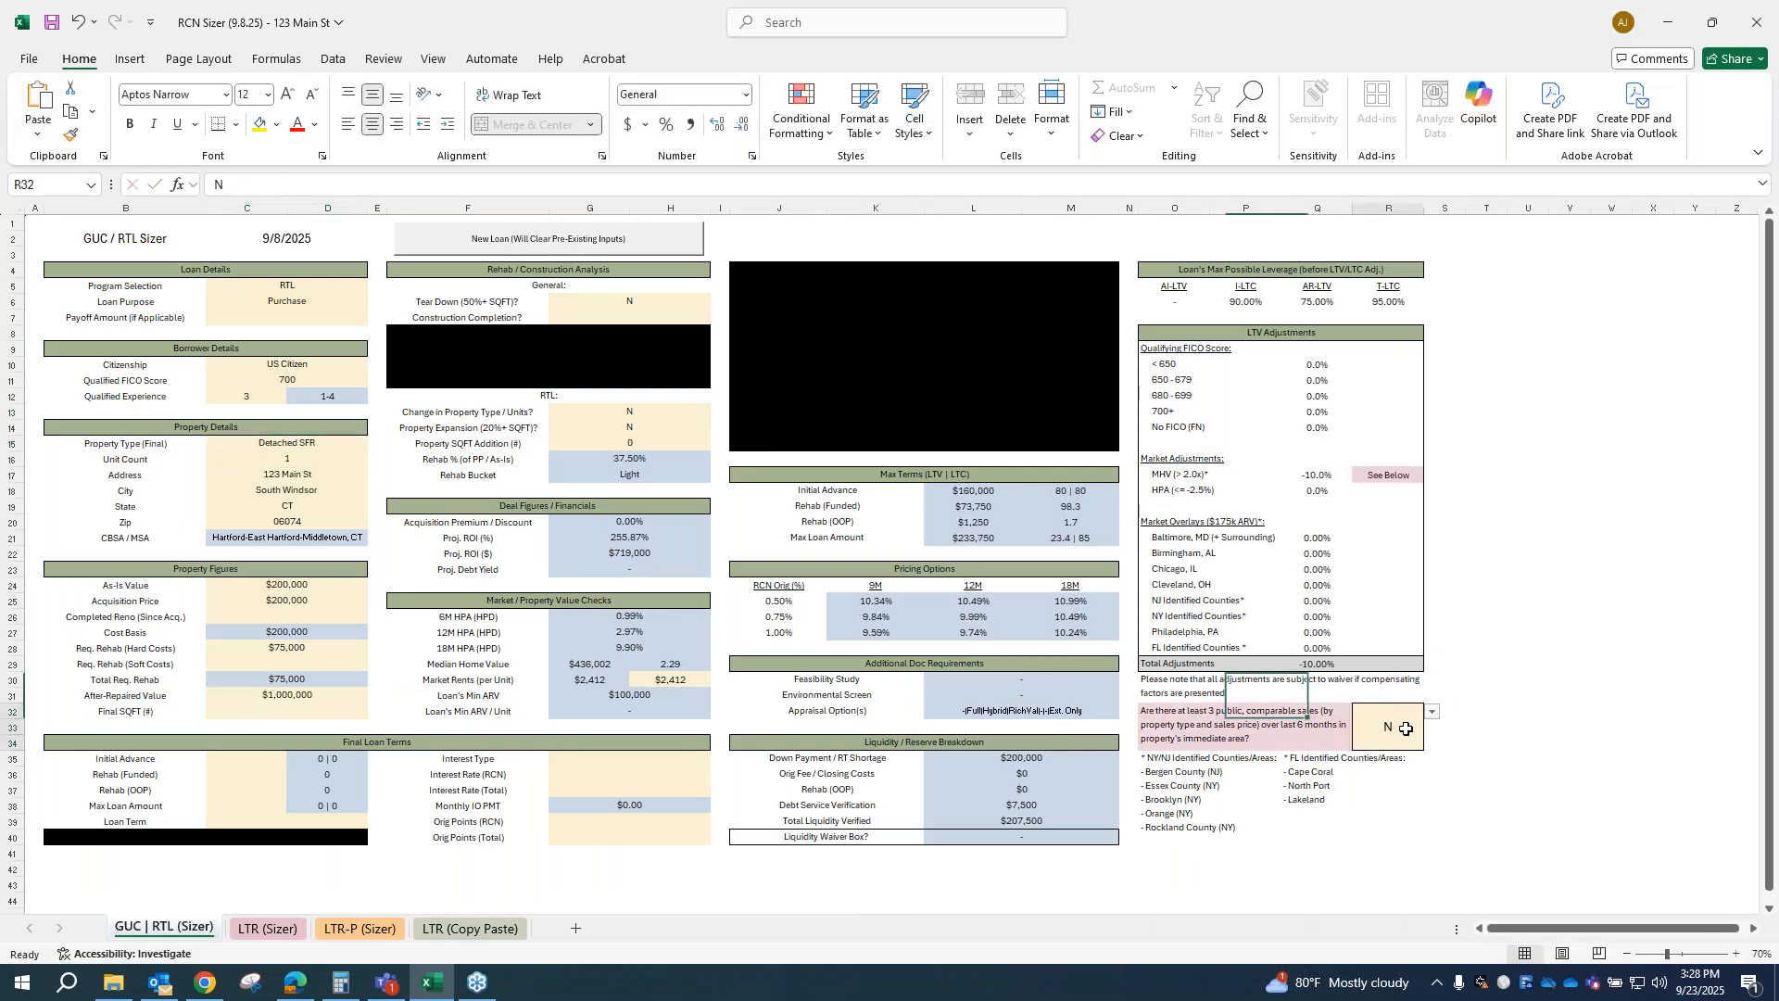
pyautogui.click(1432, 711)
pyautogui.click(1370, 762)
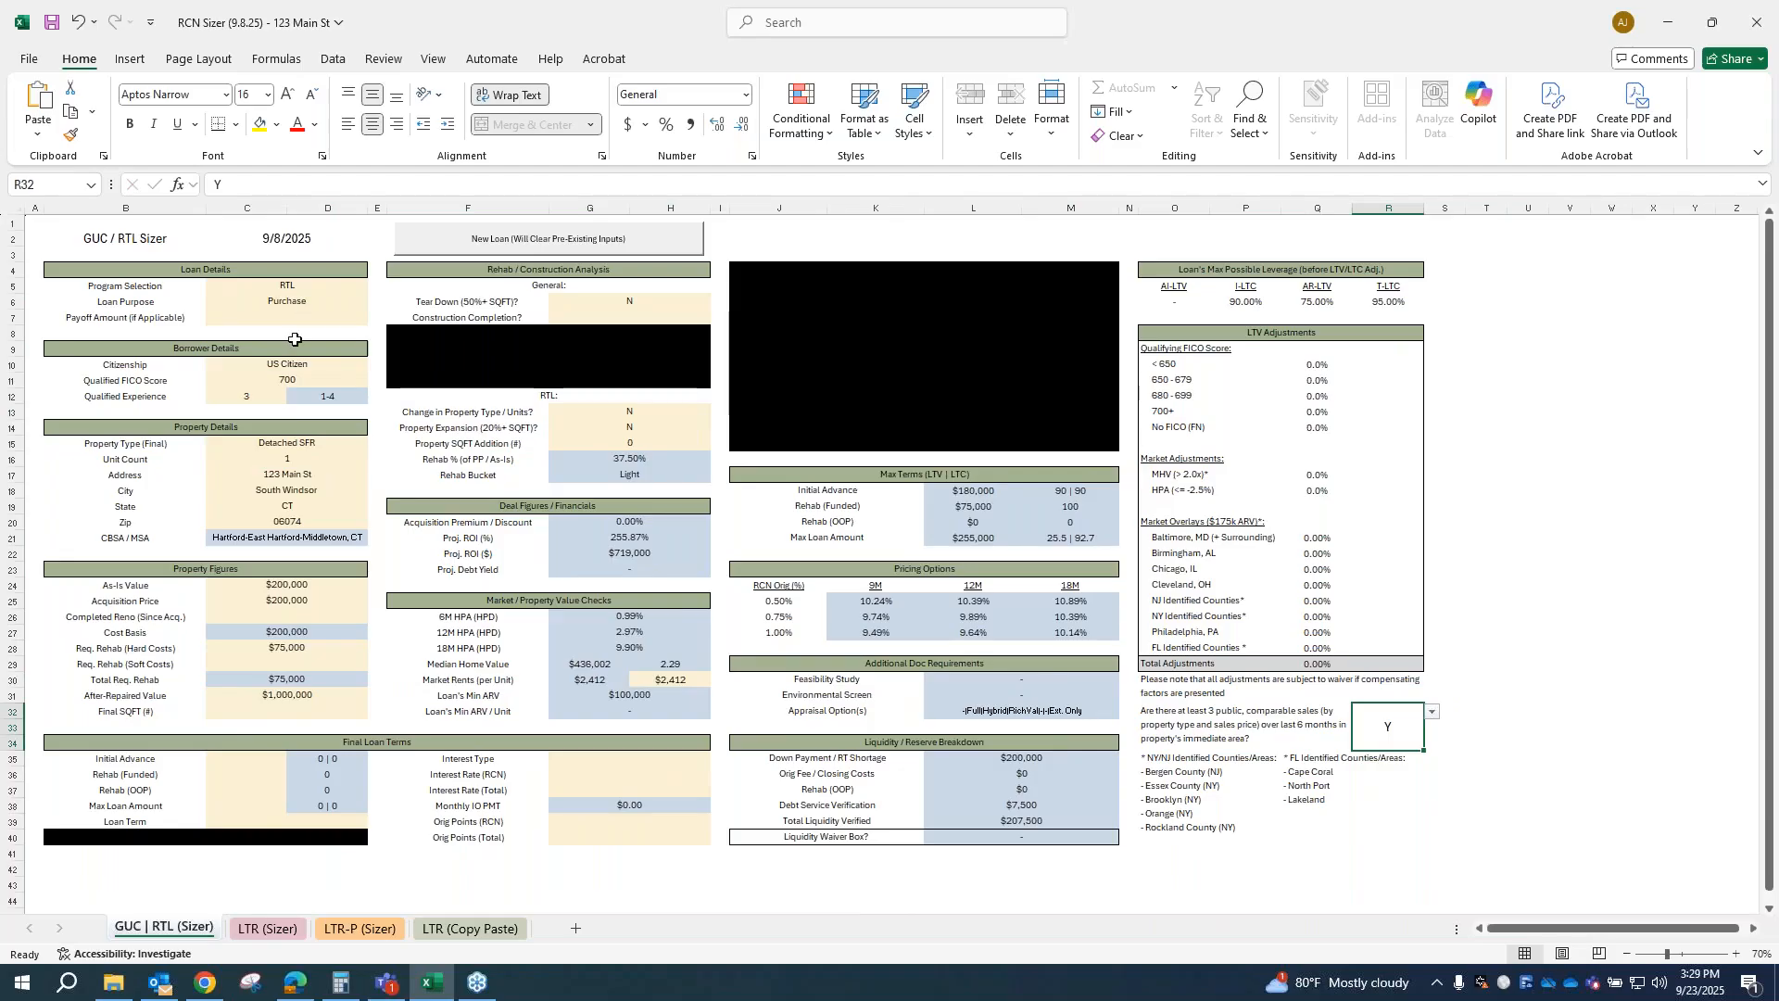
# Step: Change the program selection in the loan details to GUC
pyautogui.click(287, 287)
pyautogui.click(375, 287)
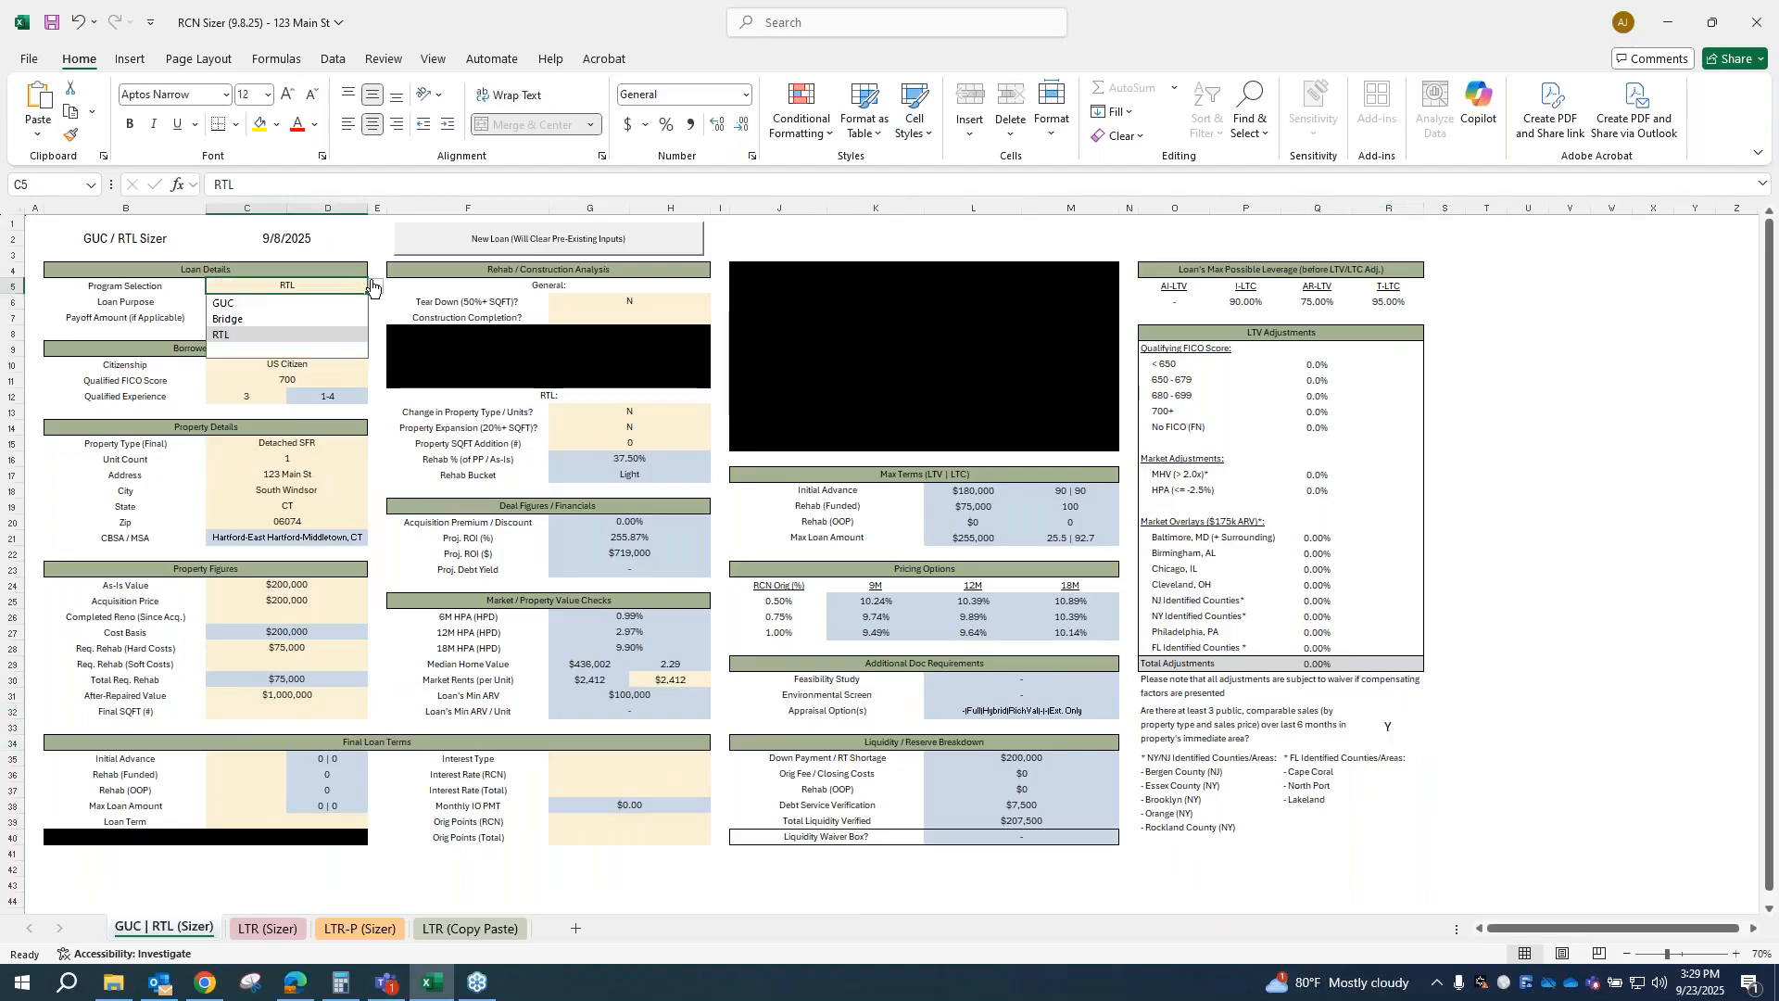
pyautogui.click(325, 303)
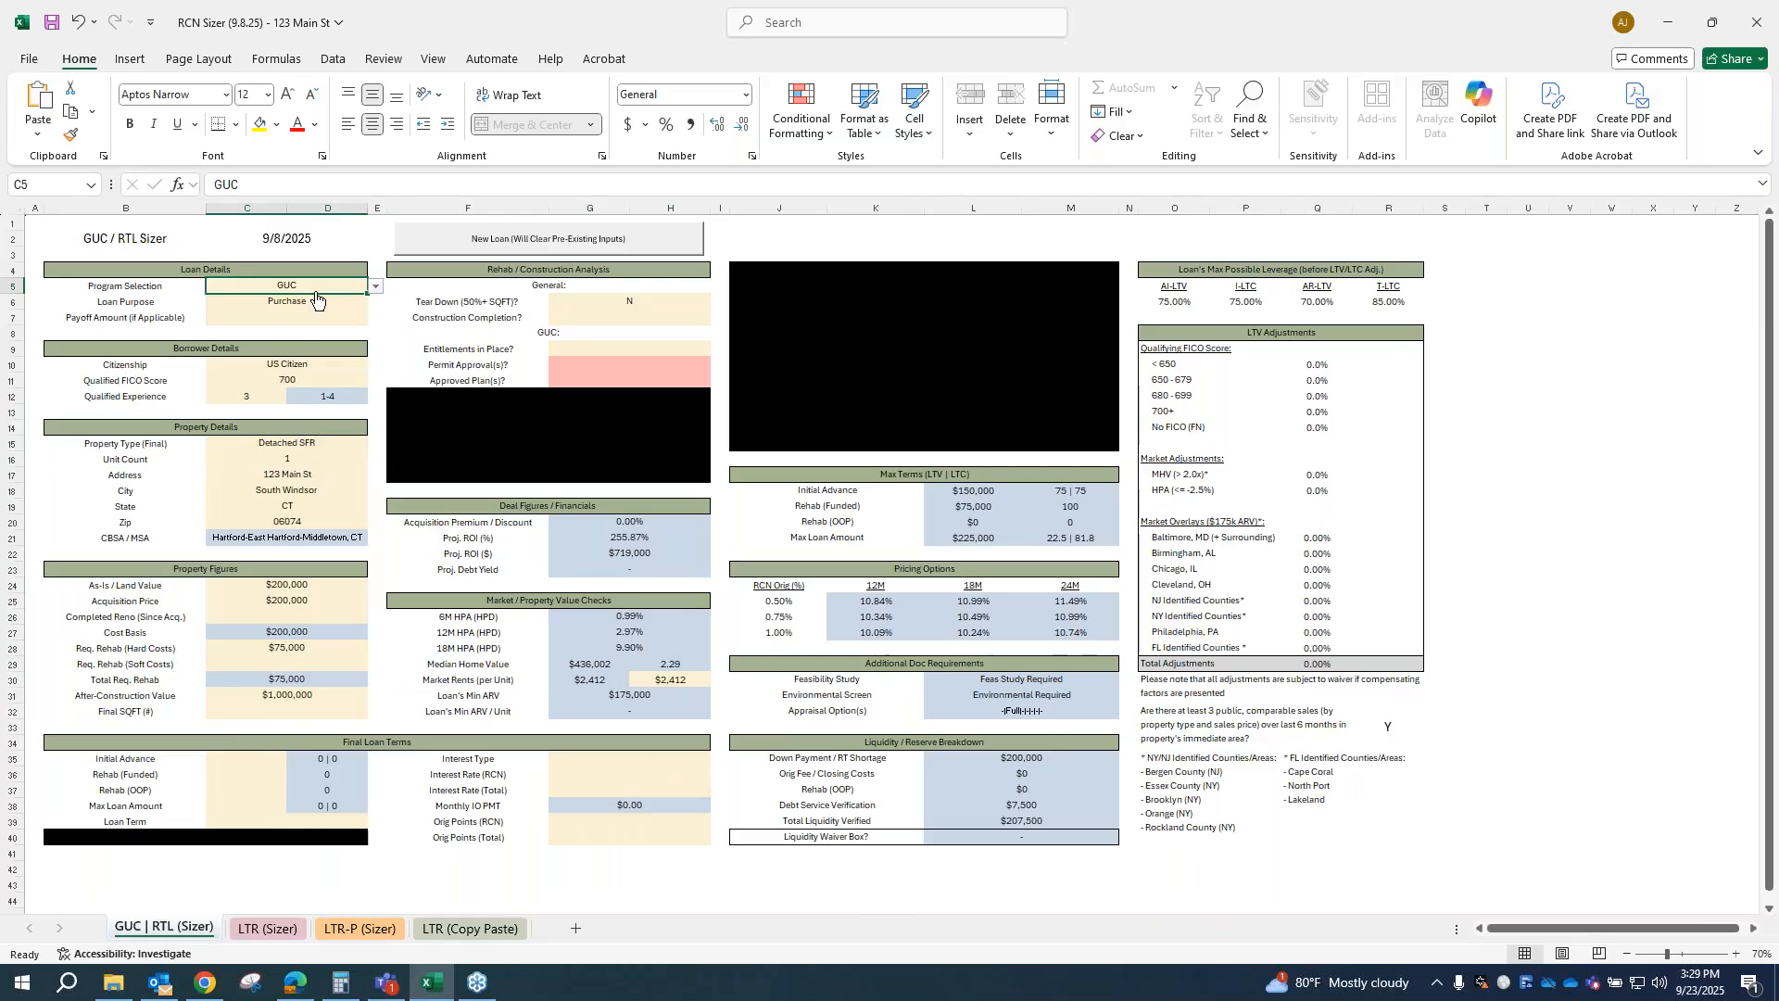
# Step: Set both the as-is / land value and the acquisition price in the property figures to $50,000
pyautogui.click(295, 586)
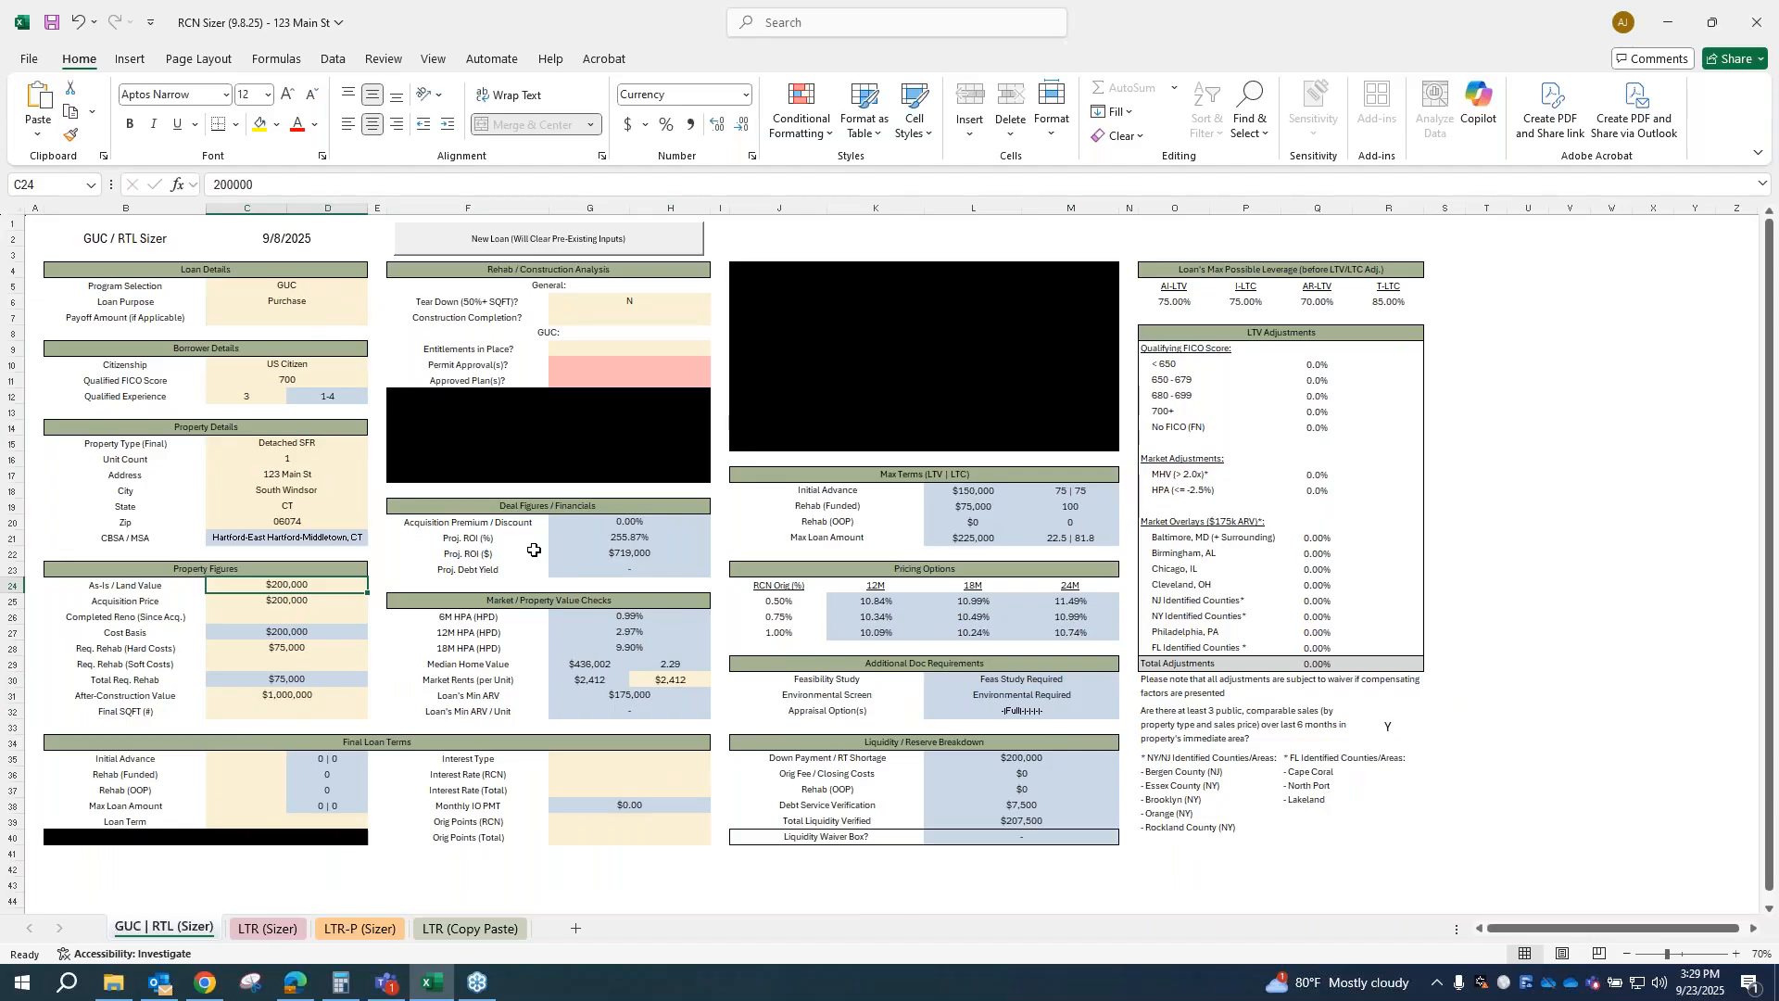
pyautogui.write('50000')
pyautogui.press('Return')
pyautogui.write('5,000')
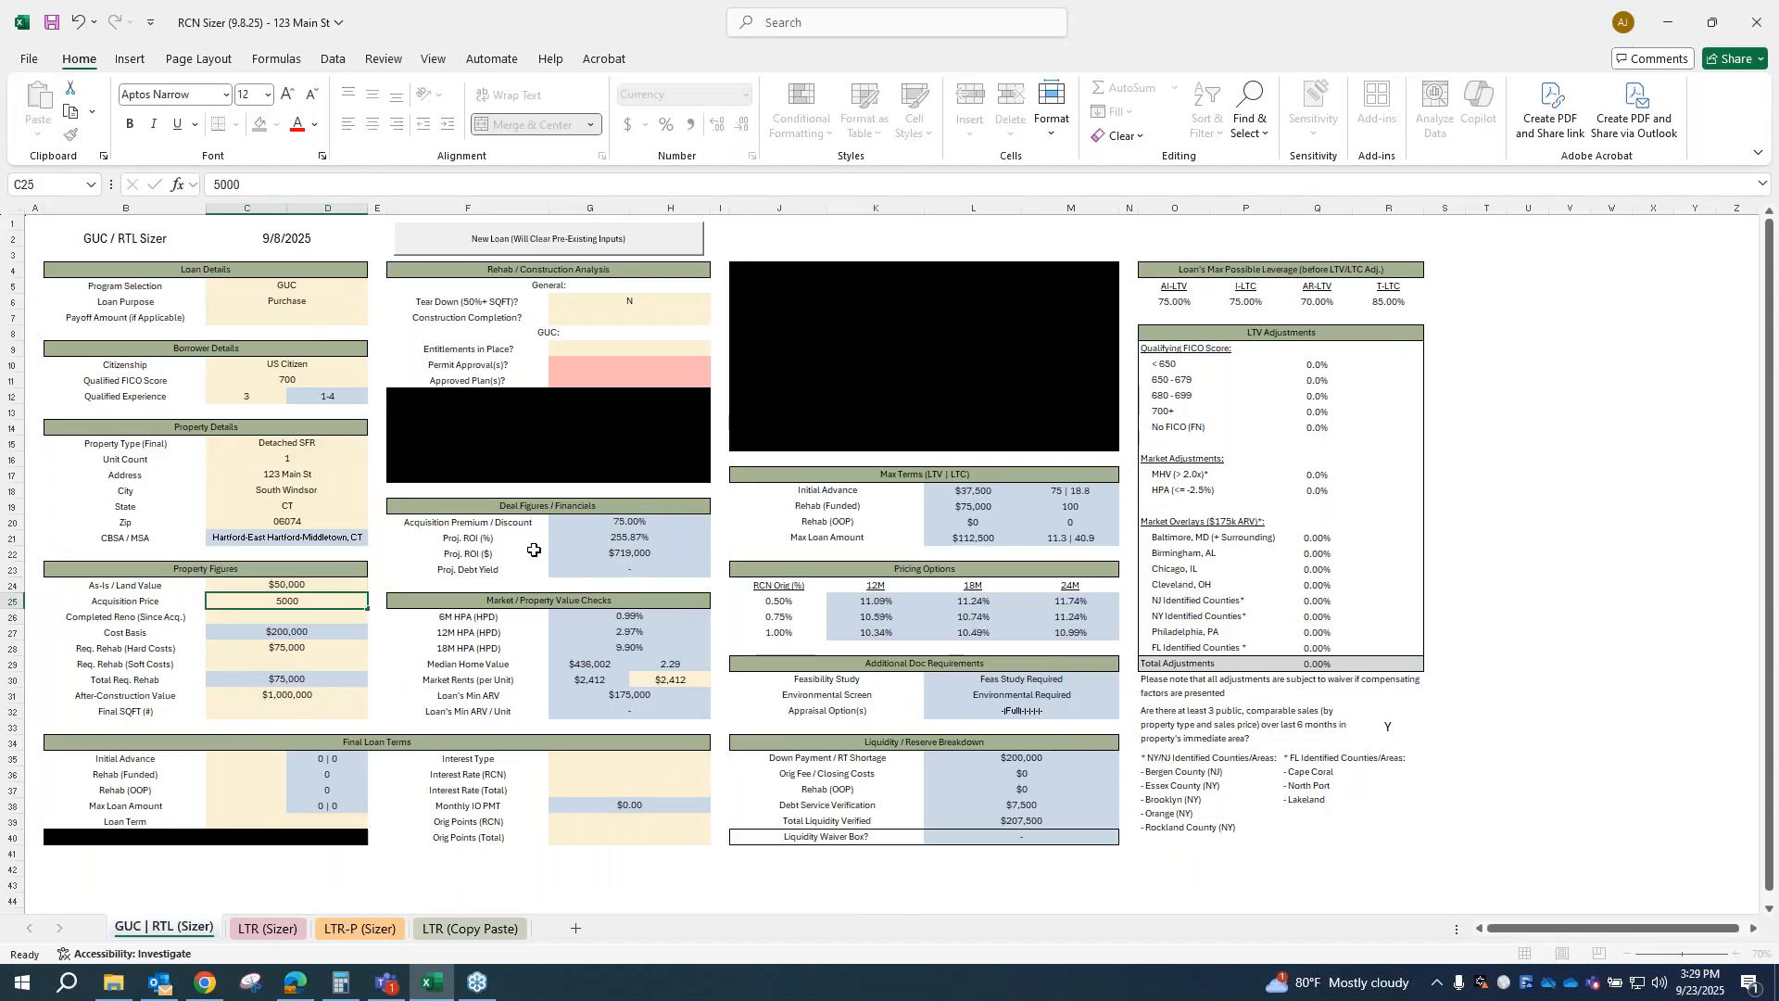
pyautogui.press('Return')
pyautogui.press('Return')
pyautogui.press('Return')
pyautogui.press('Up')
pyautogui.press('Up')
pyautogui.press('Up')
pyautogui.press('Up')
pyautogui.write('50,000')
pyautogui.press('Return')
pyautogui.press('Return')
pyautogui.press('Return')
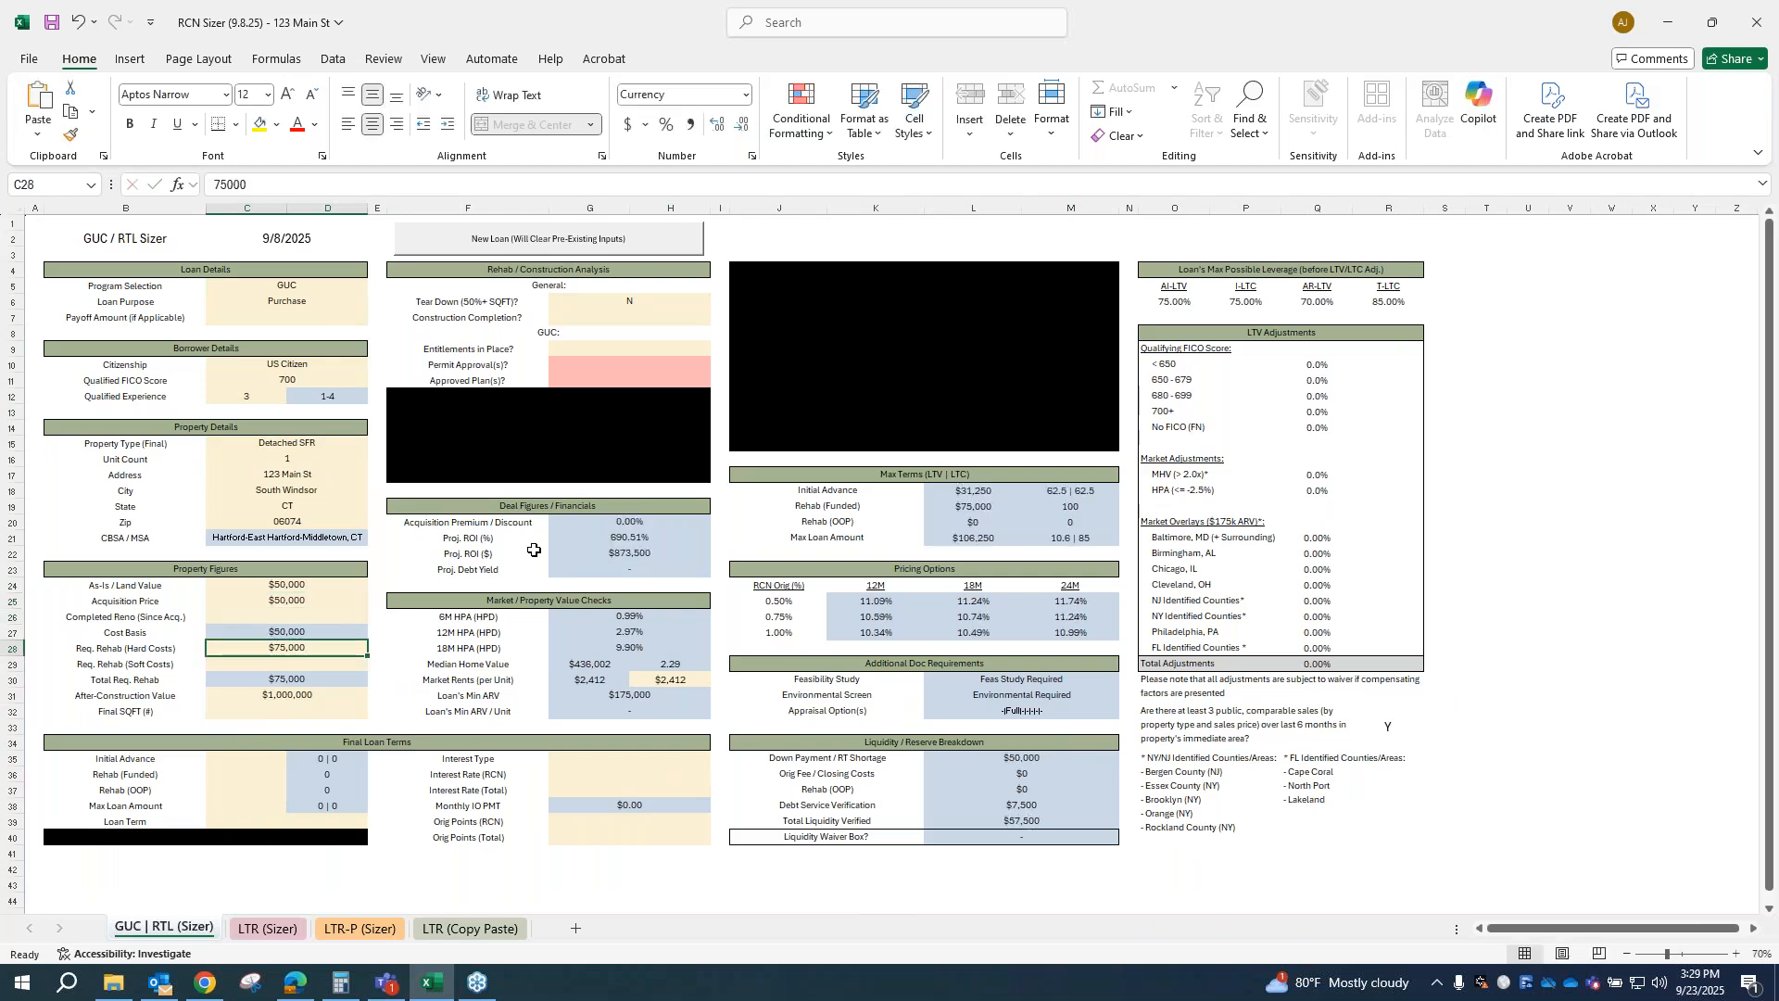
# Step: Set the required rehab hard costs to $400,000 and the after-construction value to $650,000
pyautogui.write('400000')
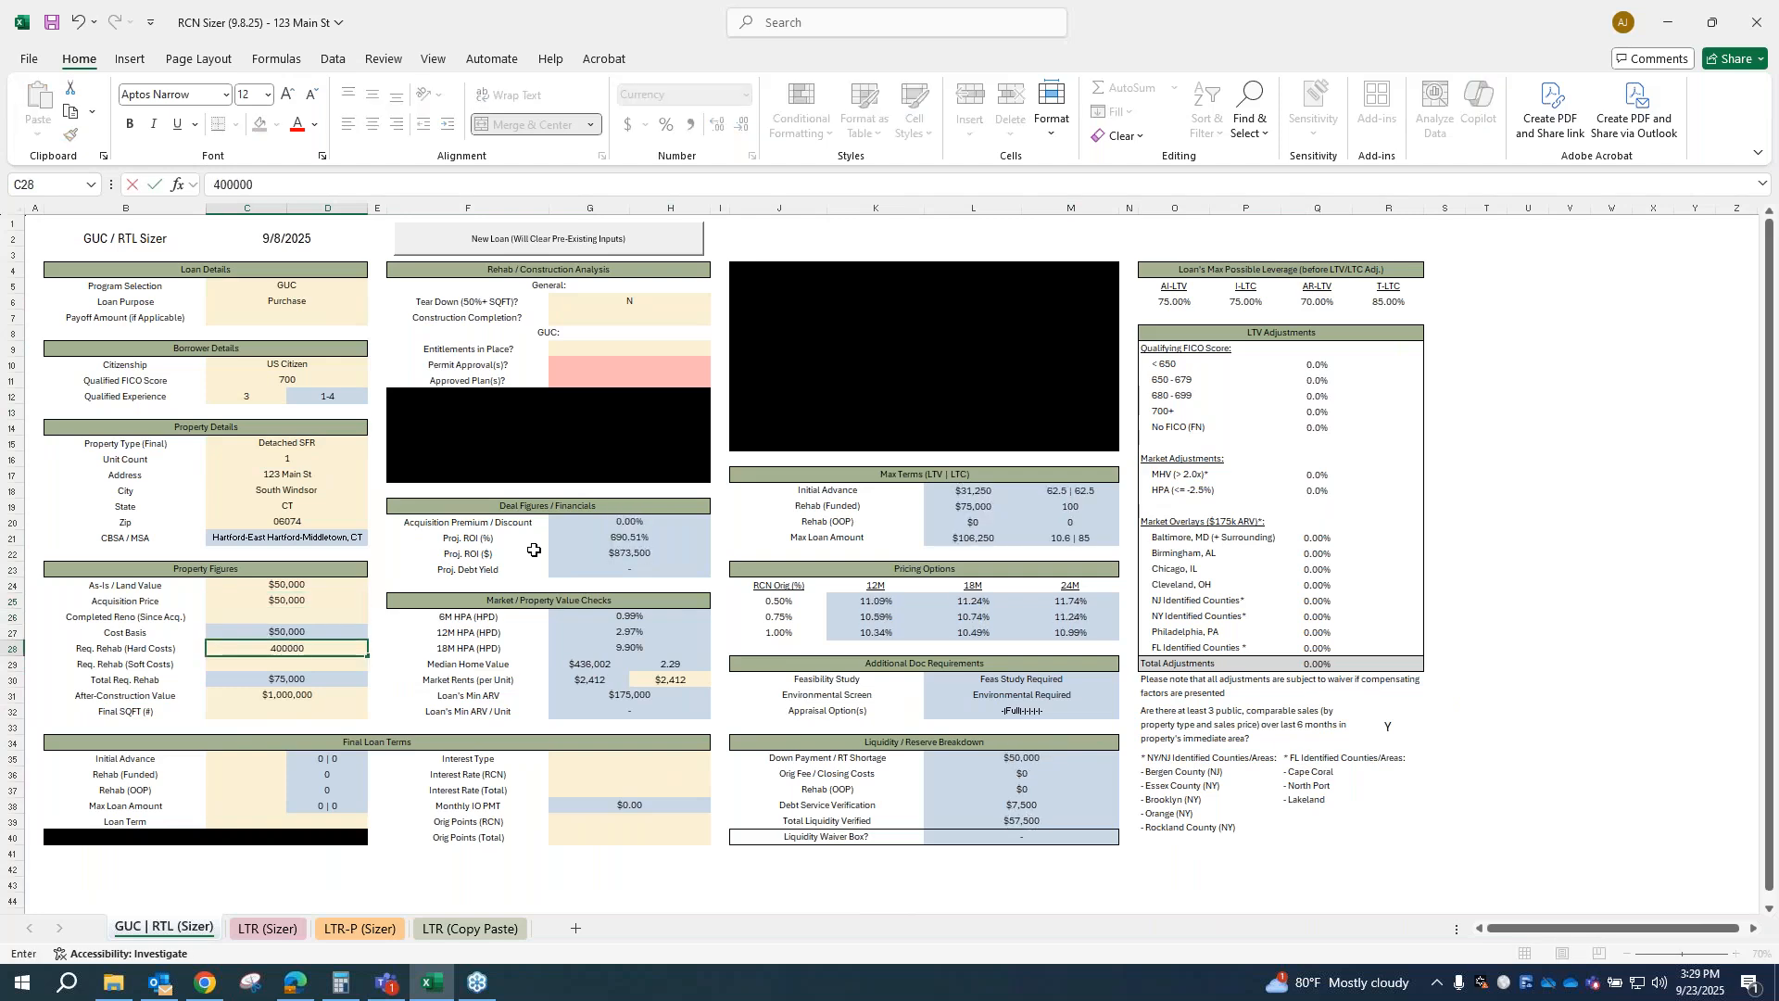
pyautogui.press('Return')
pyautogui.press('Return')
pyautogui.press('Return')
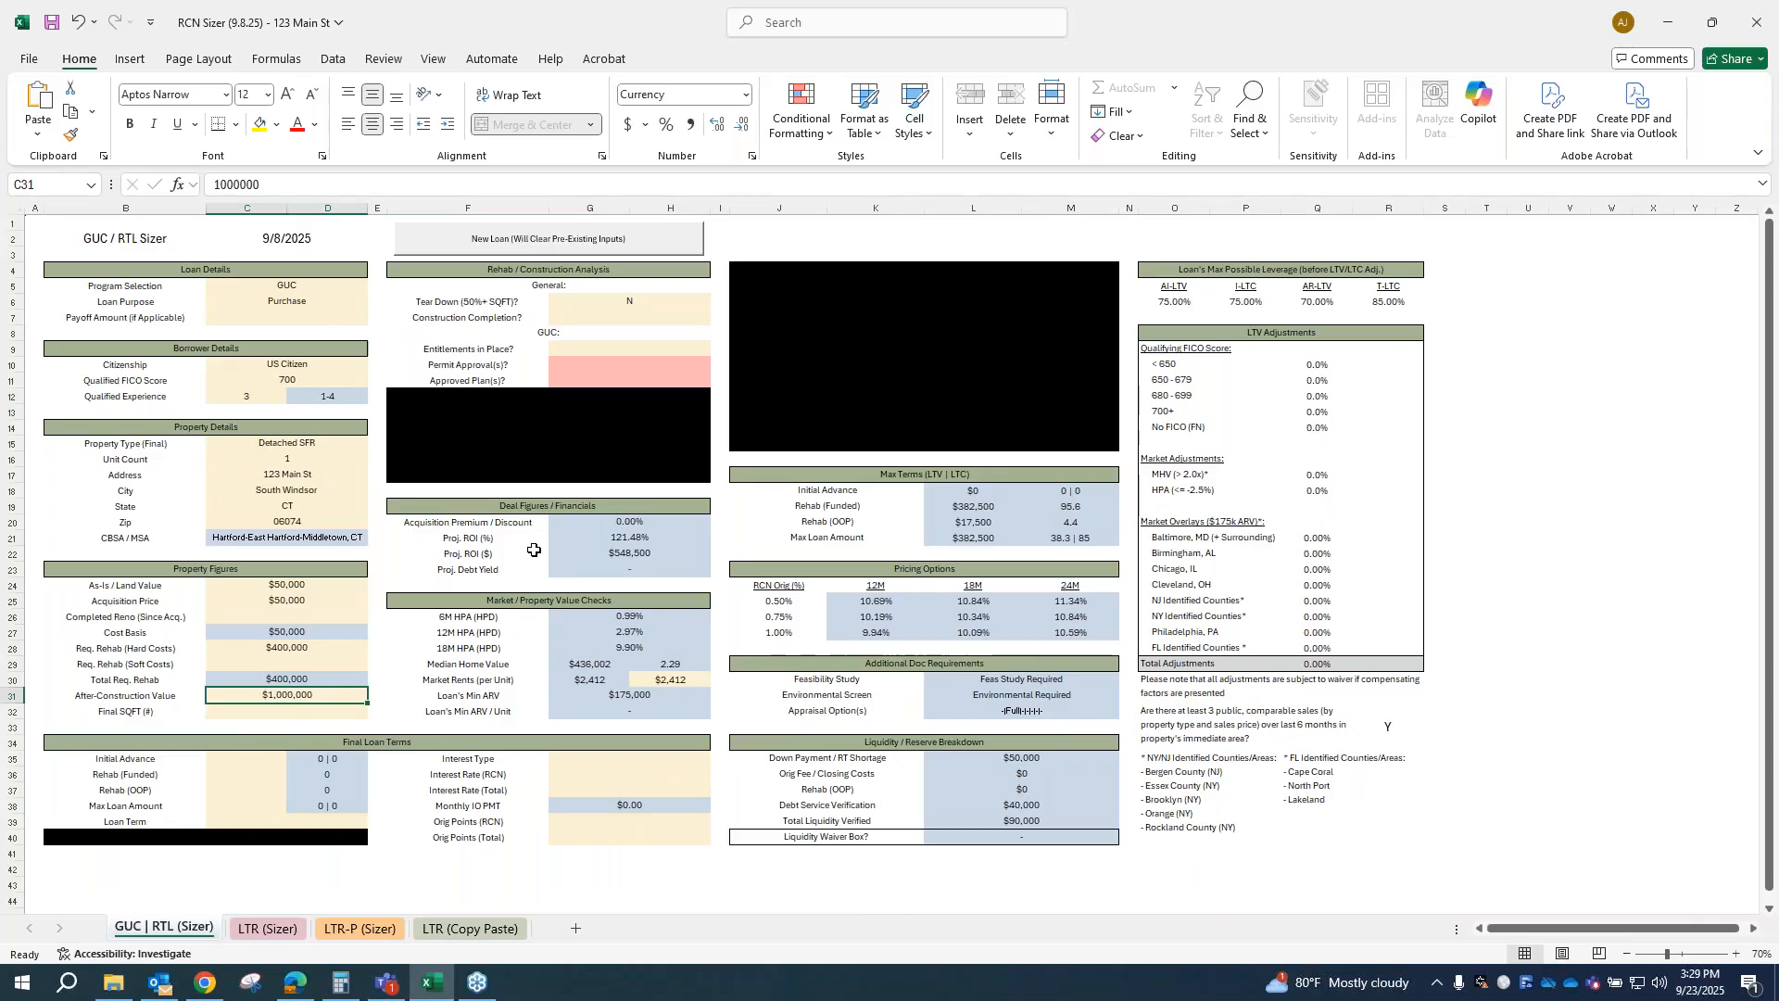
pyautogui.write('650,')
pyautogui.write('0000')
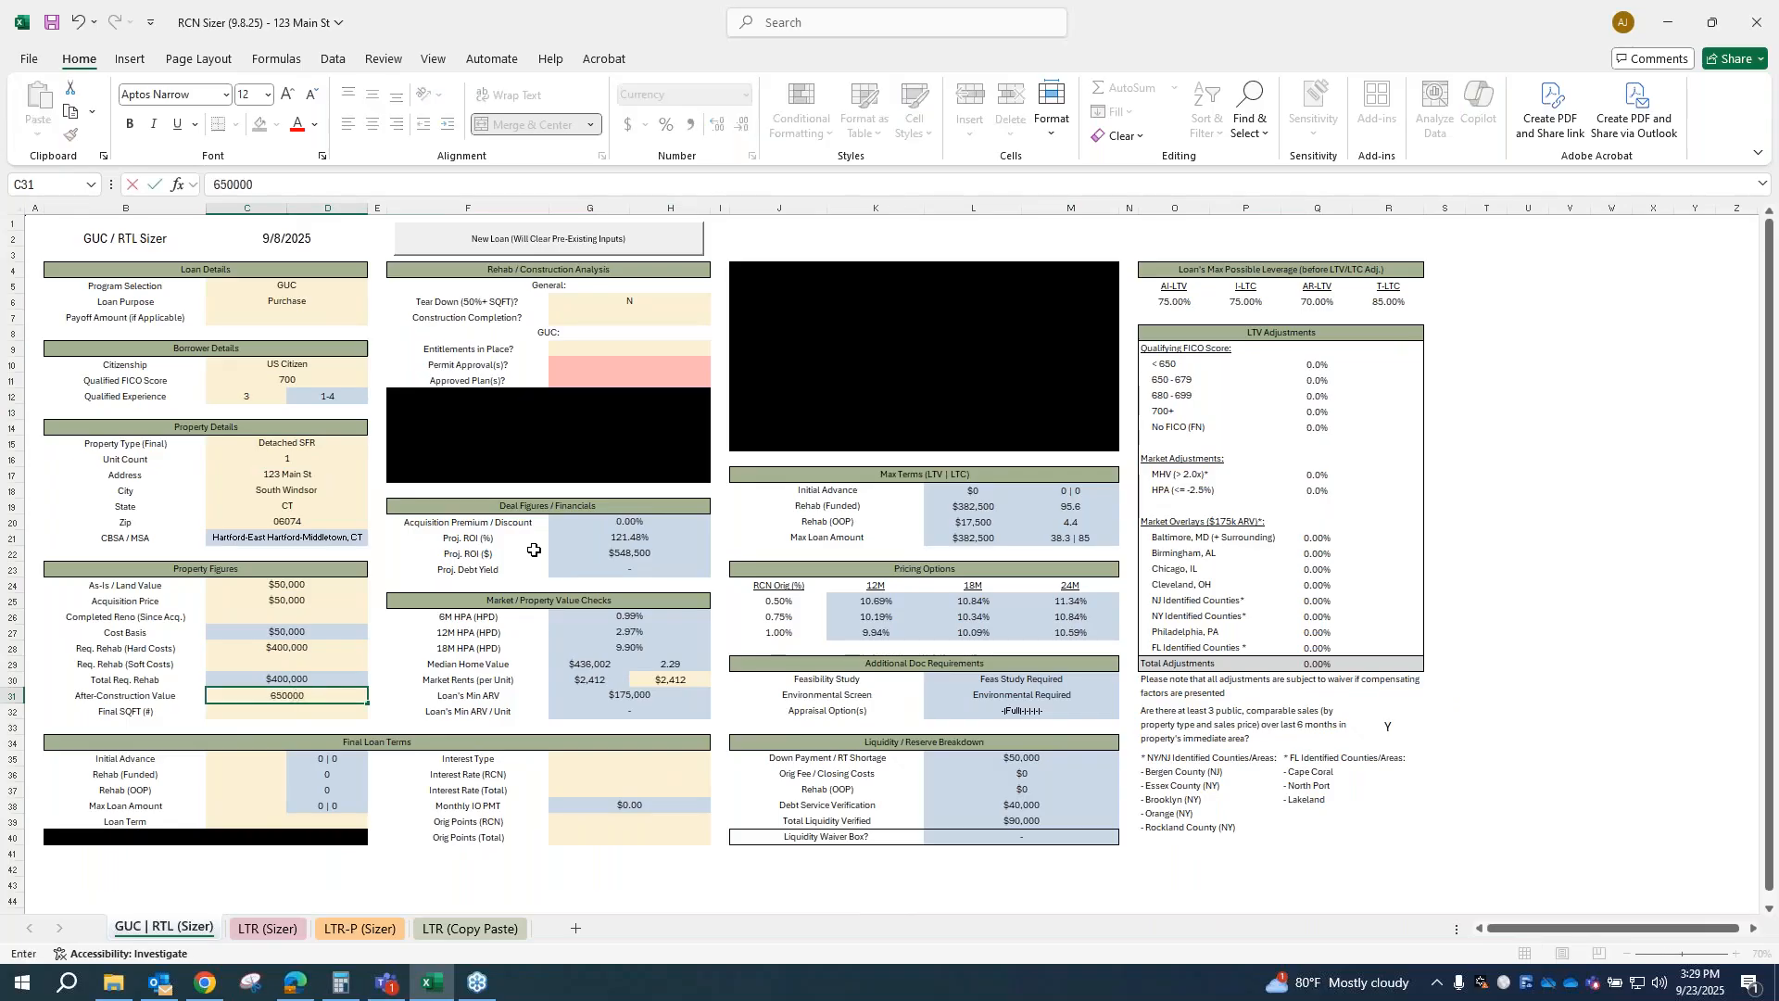
pyautogui.press('Return')
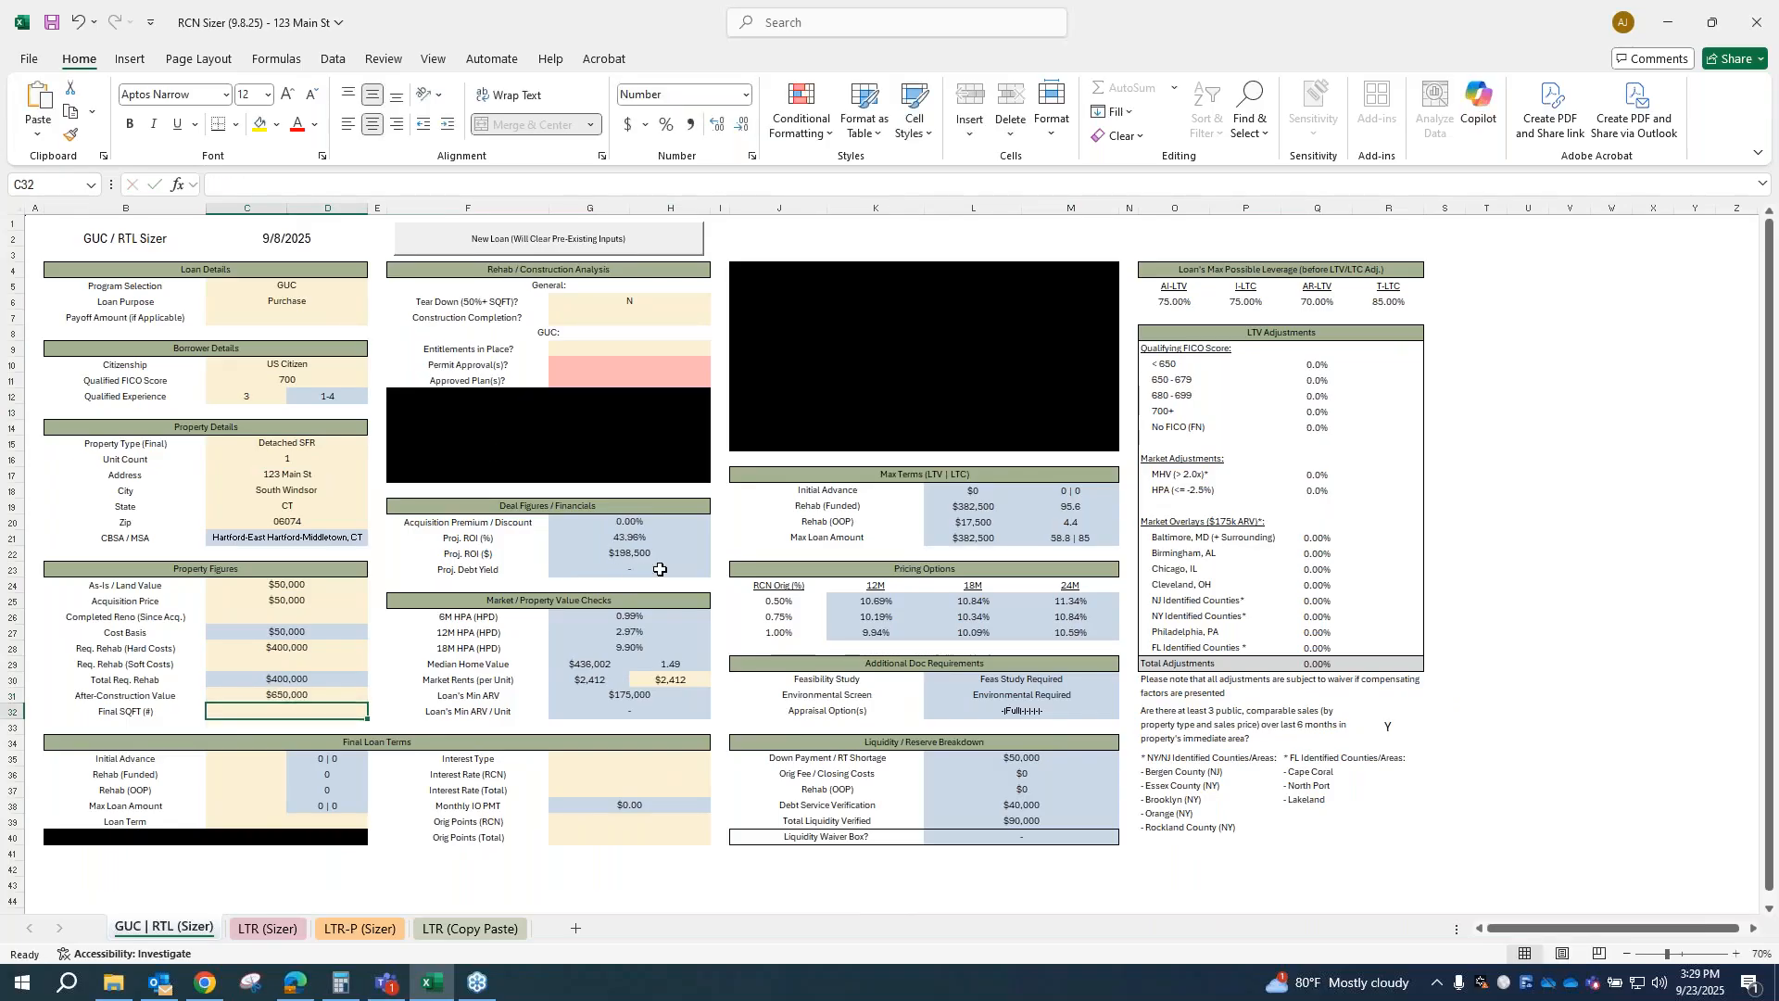
# Step: Answer Y to both the permit approvals and approved plans questions in the GUC part of the rehab / construction analysis
pyautogui.click(601, 365)
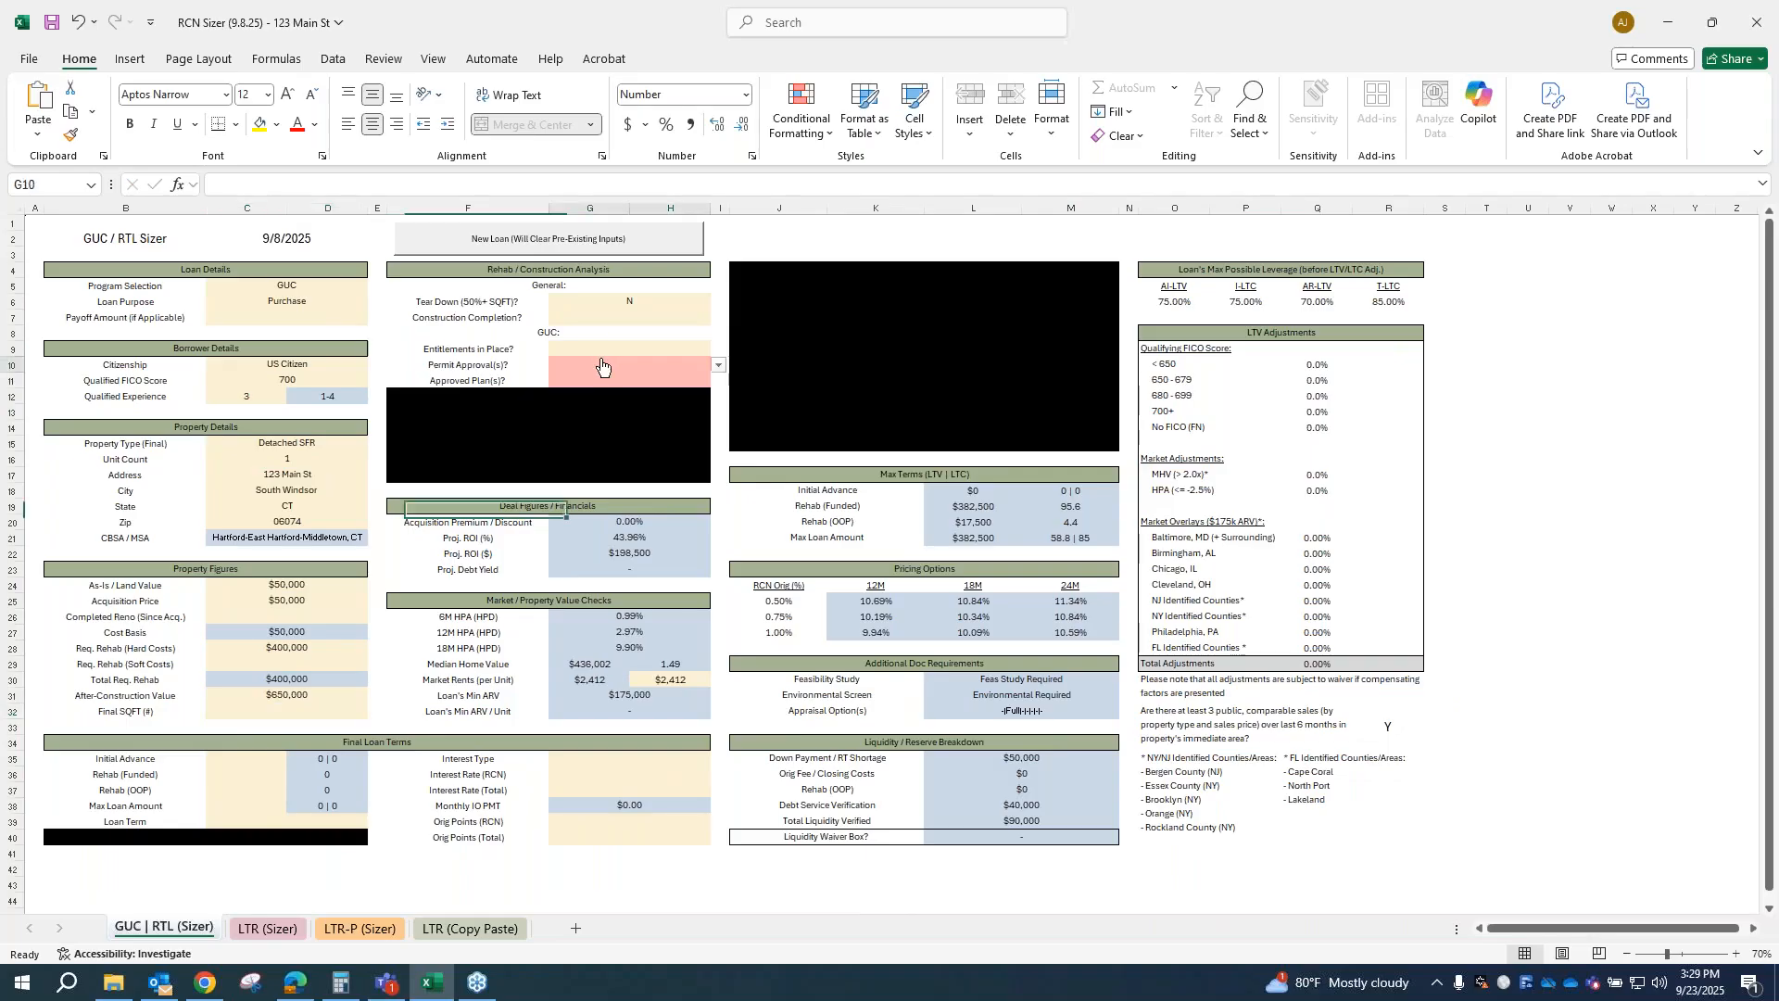
pyautogui.click(717, 368)
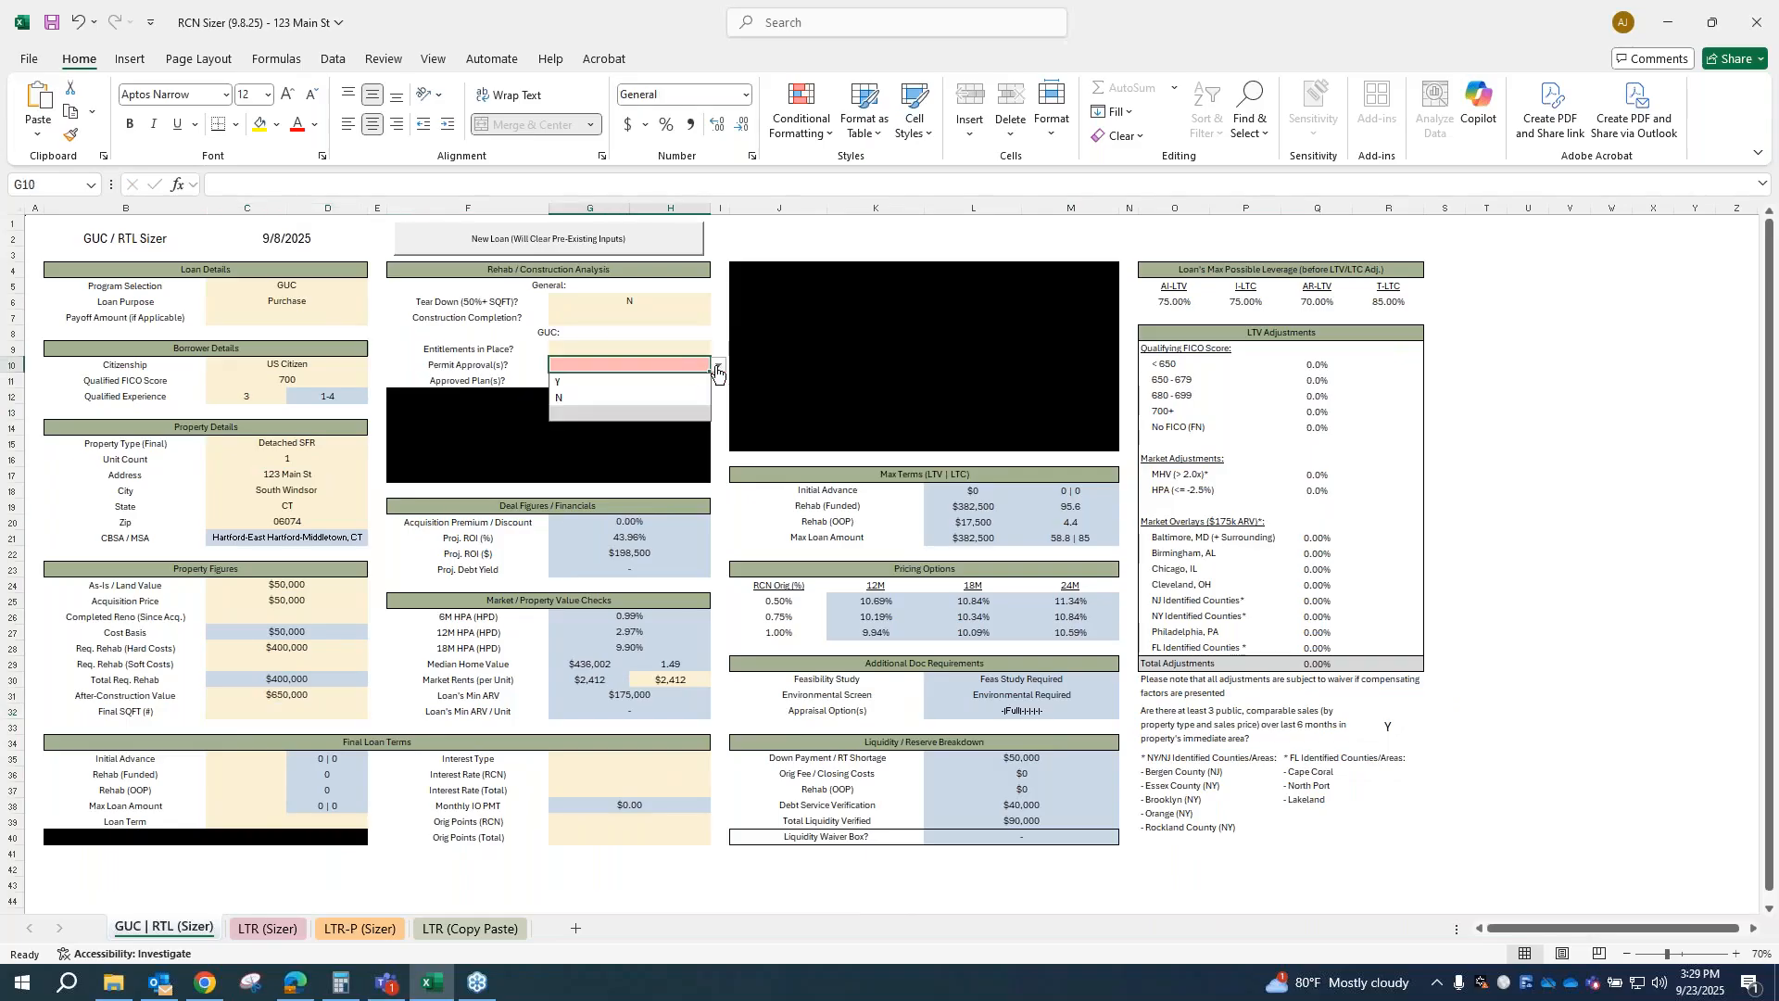
pyautogui.click(594, 384)
pyautogui.click(603, 382)
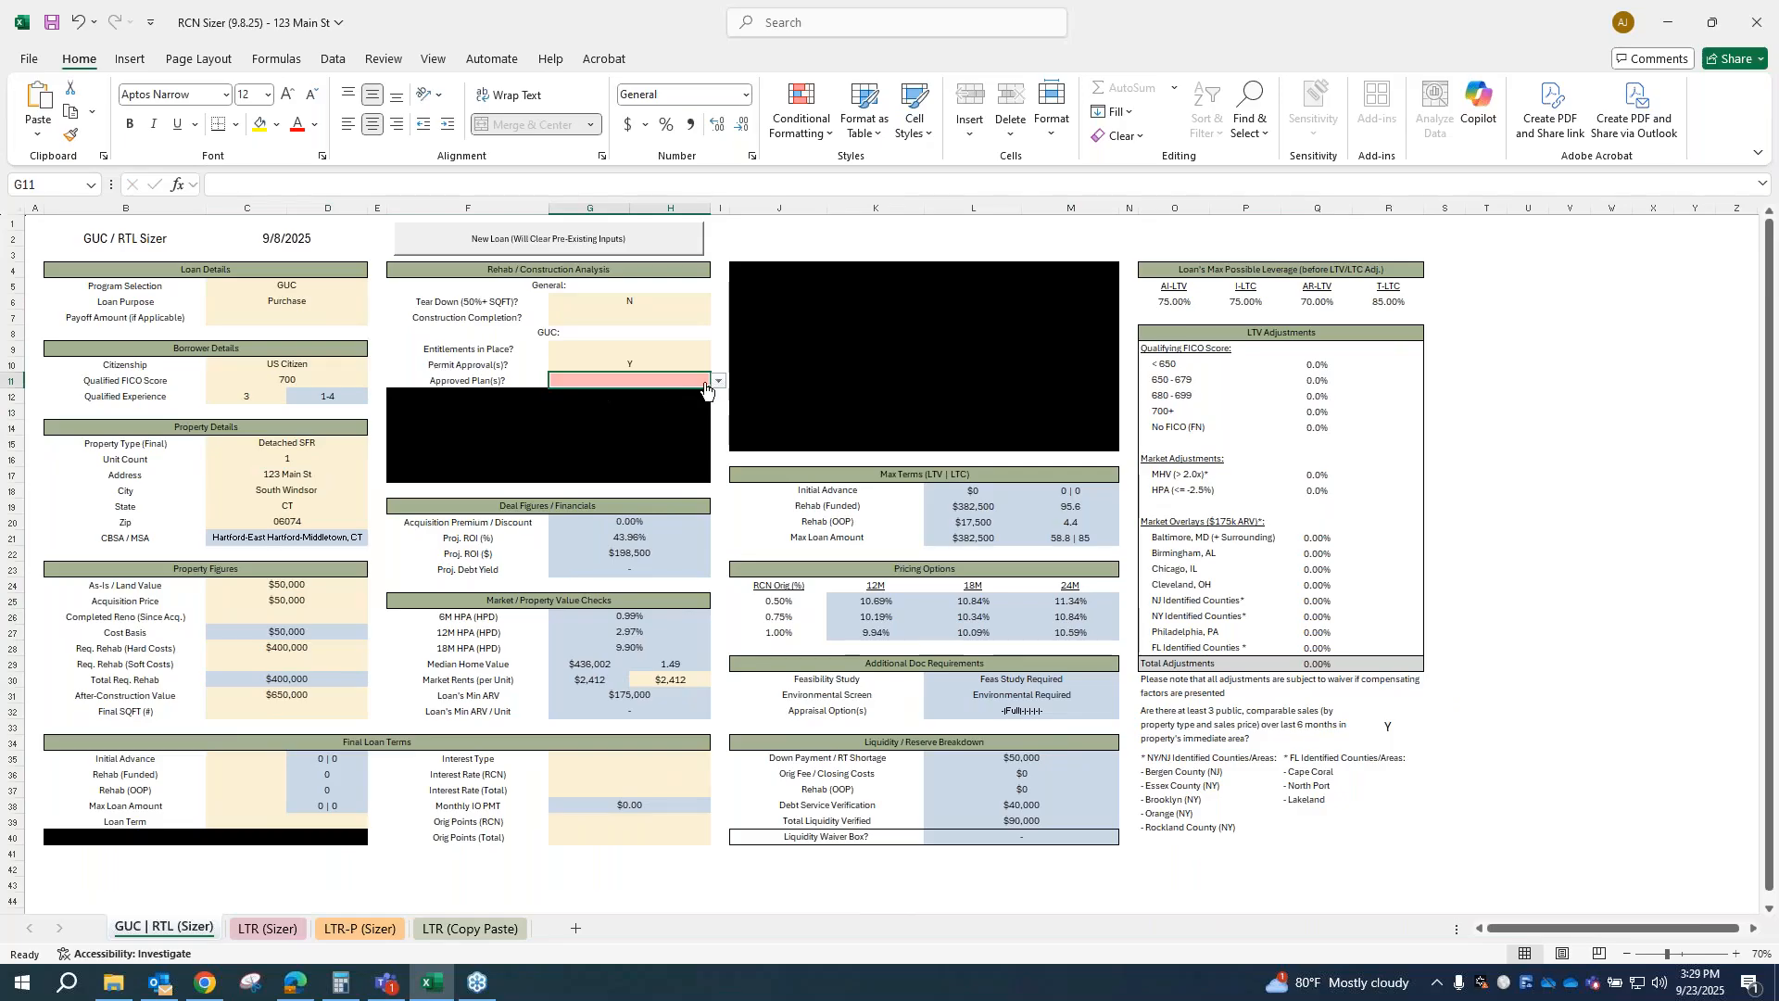
pyautogui.click(717, 384)
pyautogui.click(608, 397)
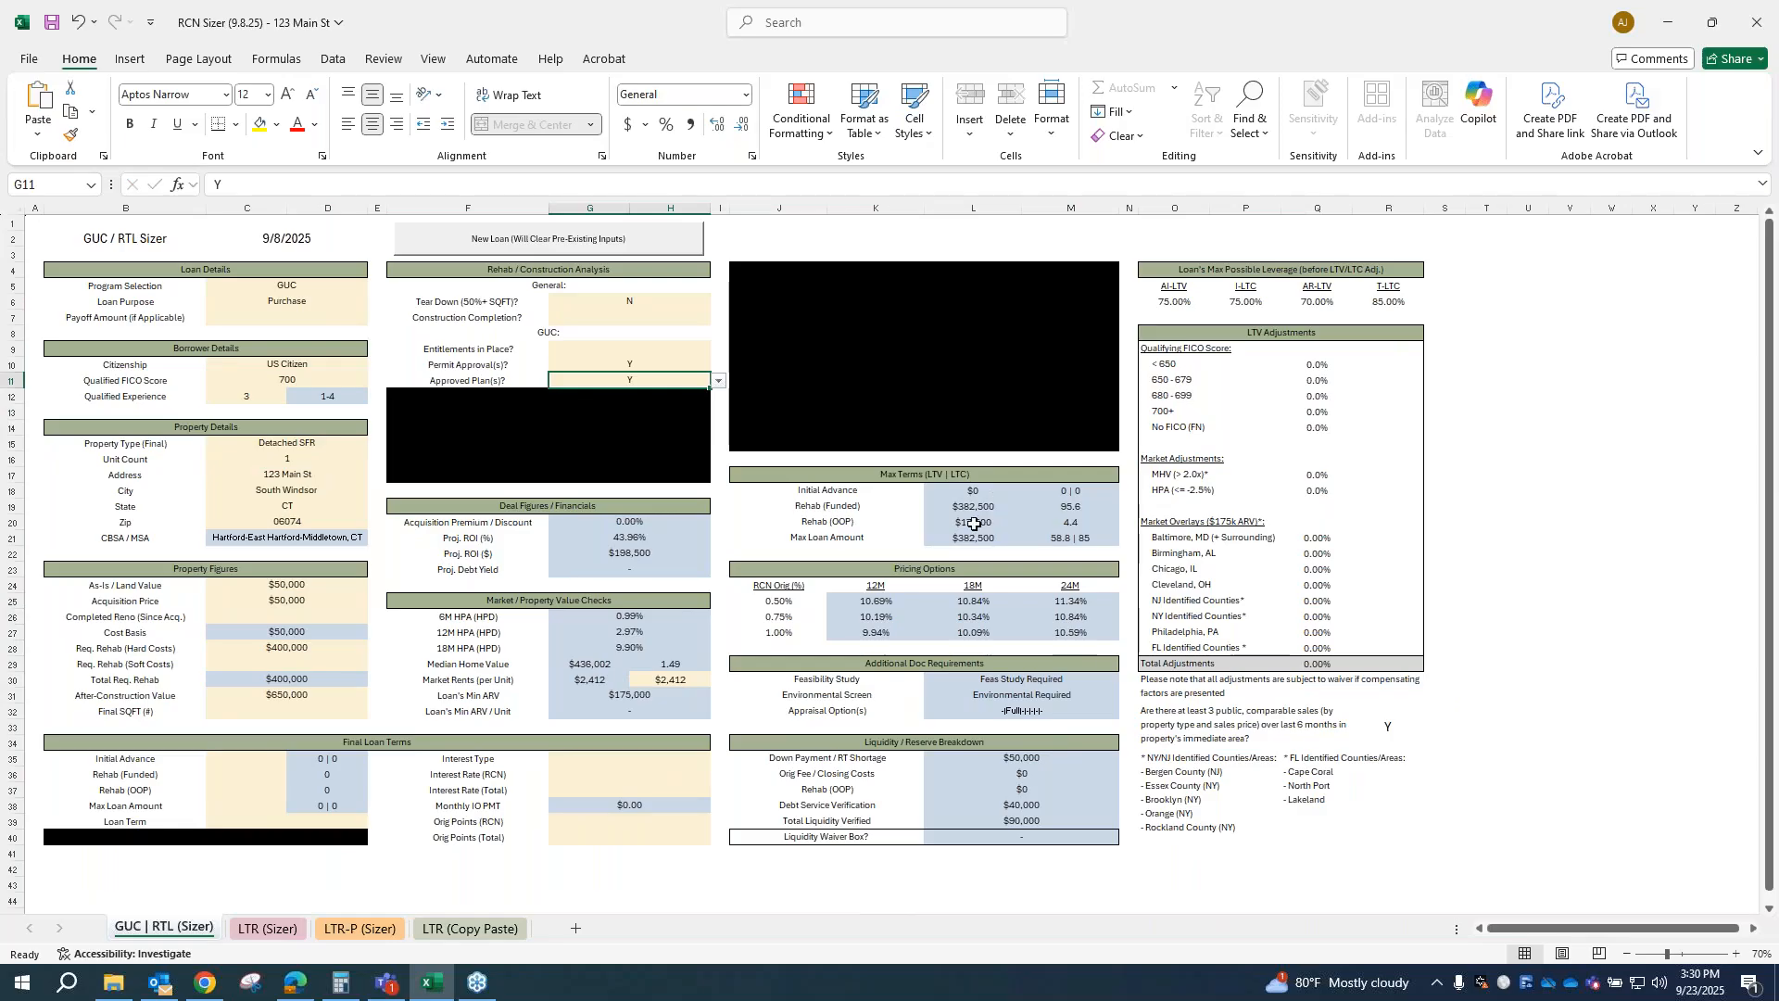
# Step: Set the borrower's qualified experience to 0
pyautogui.click(265, 396)
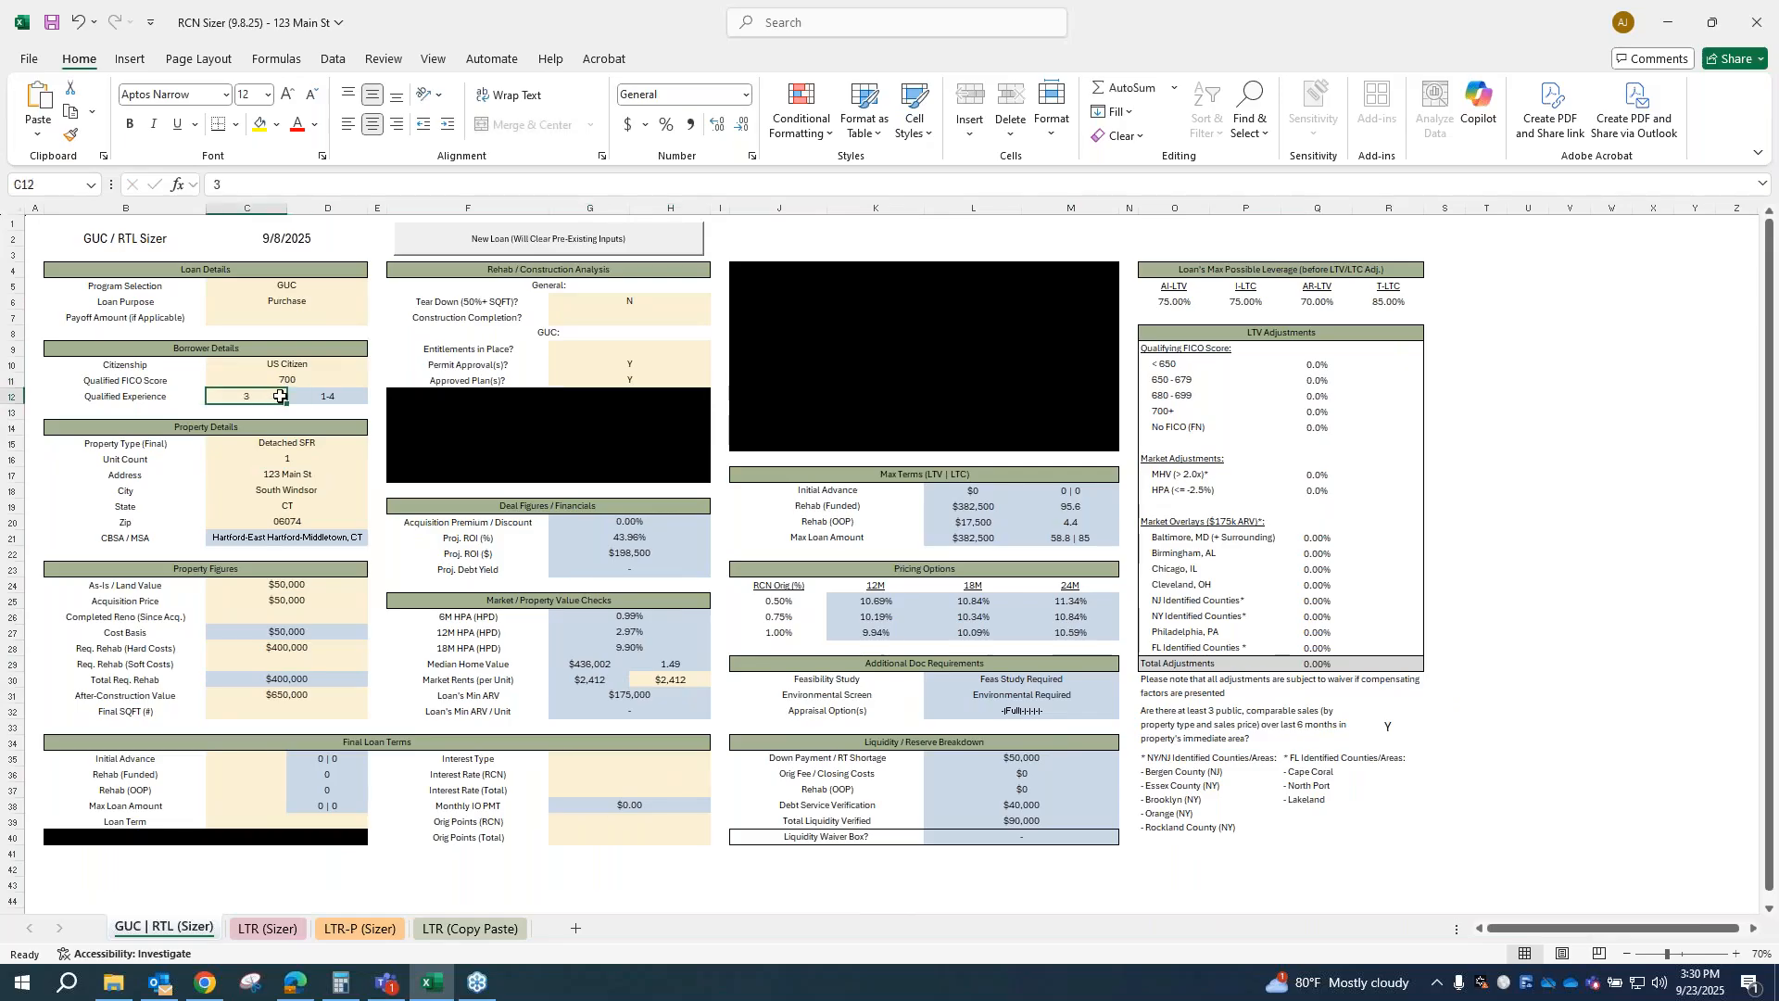
pyautogui.write('0')
pyautogui.press('Return')
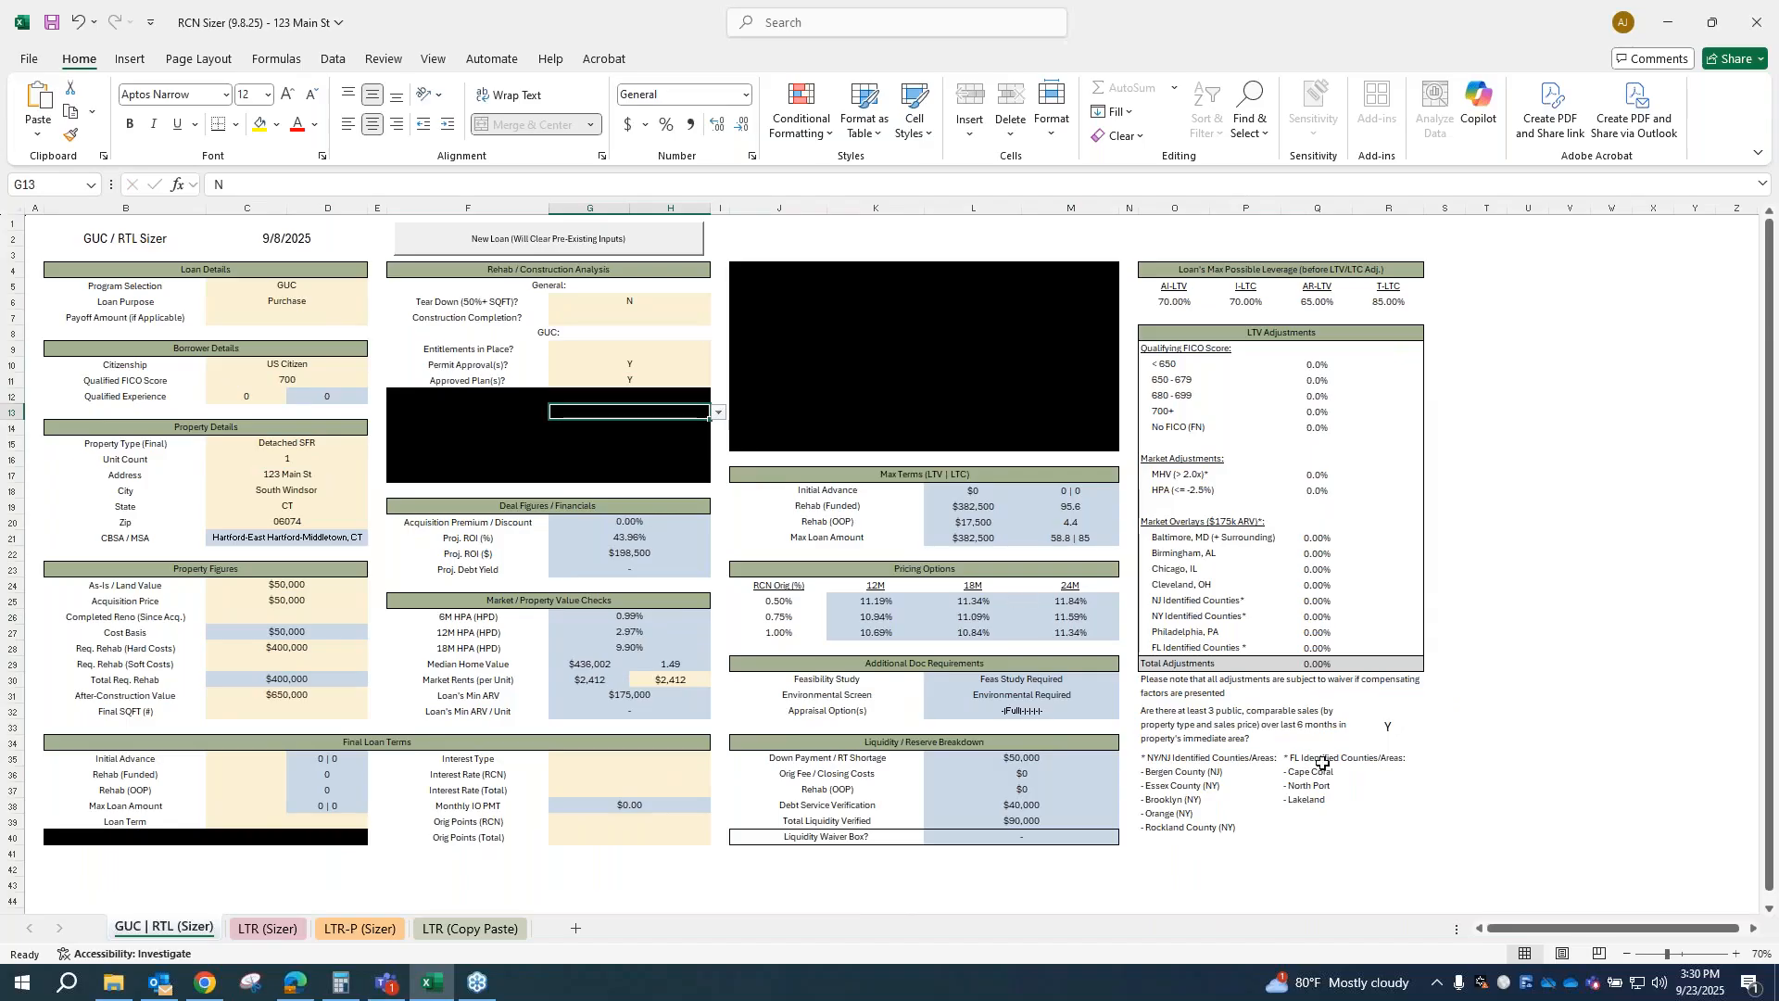
# Step: Change the answer to the question about three comparable sales in the last 6 months to N
pyautogui.click(1398, 723)
pyautogui.click(1431, 715)
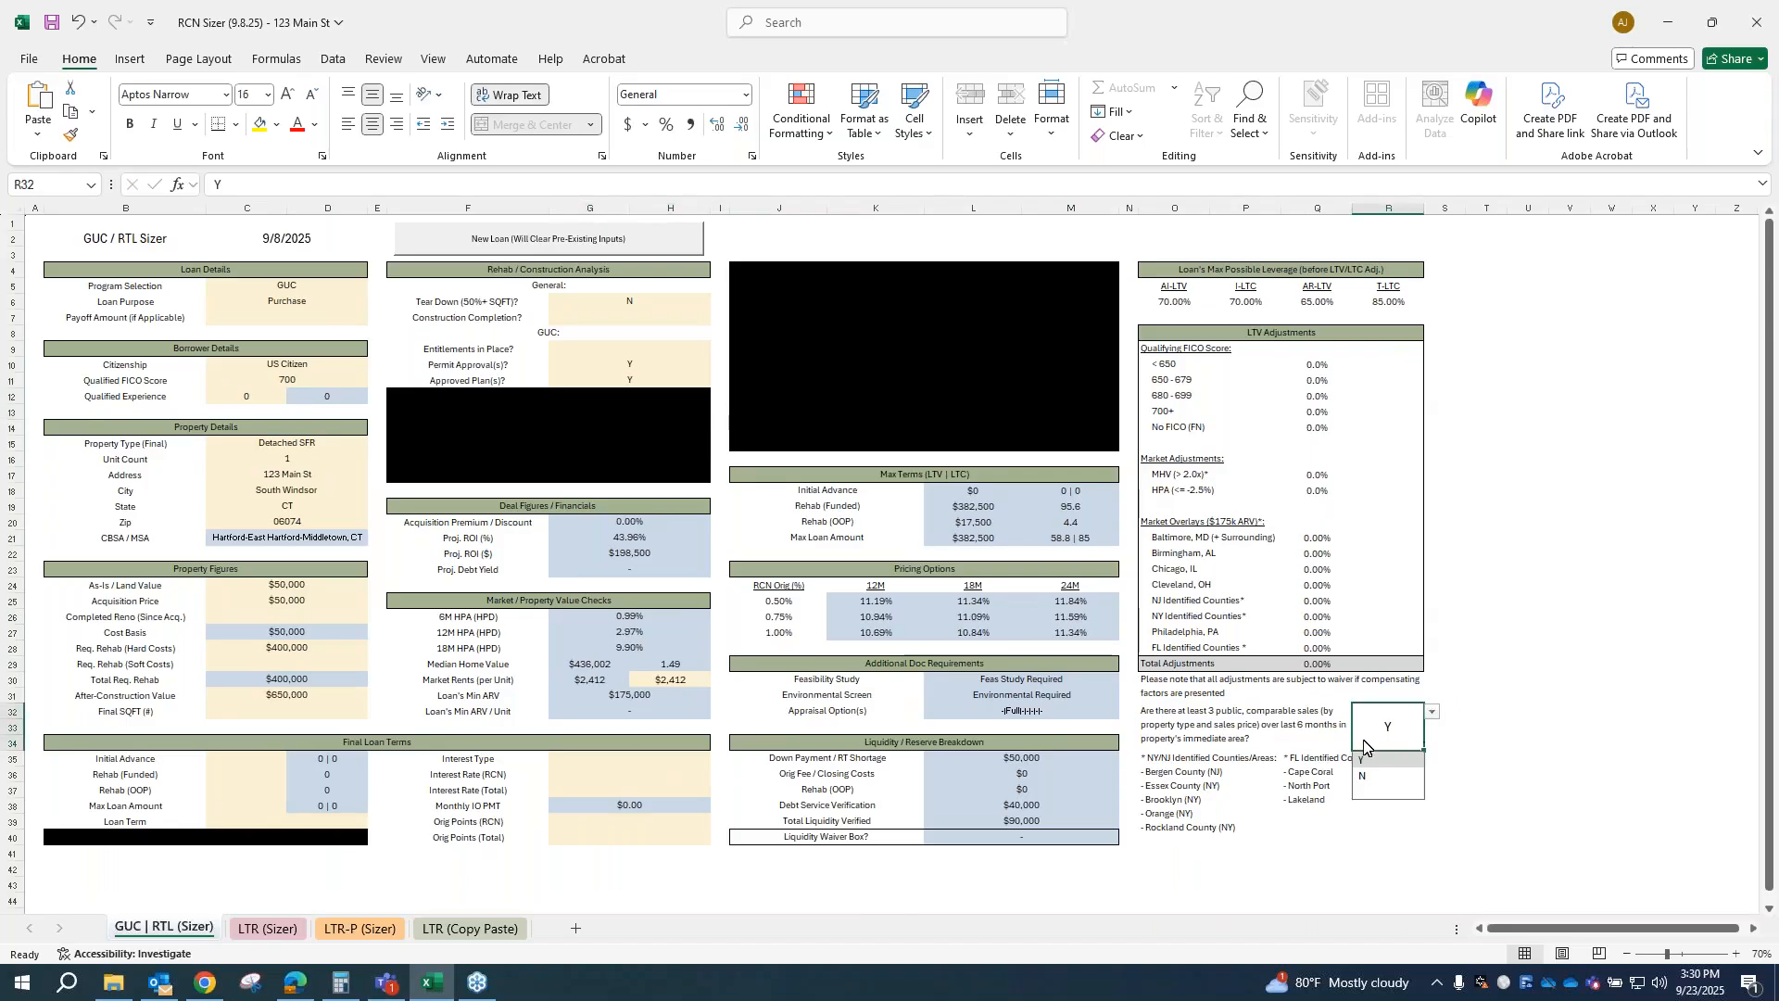
pyautogui.click(1366, 776)
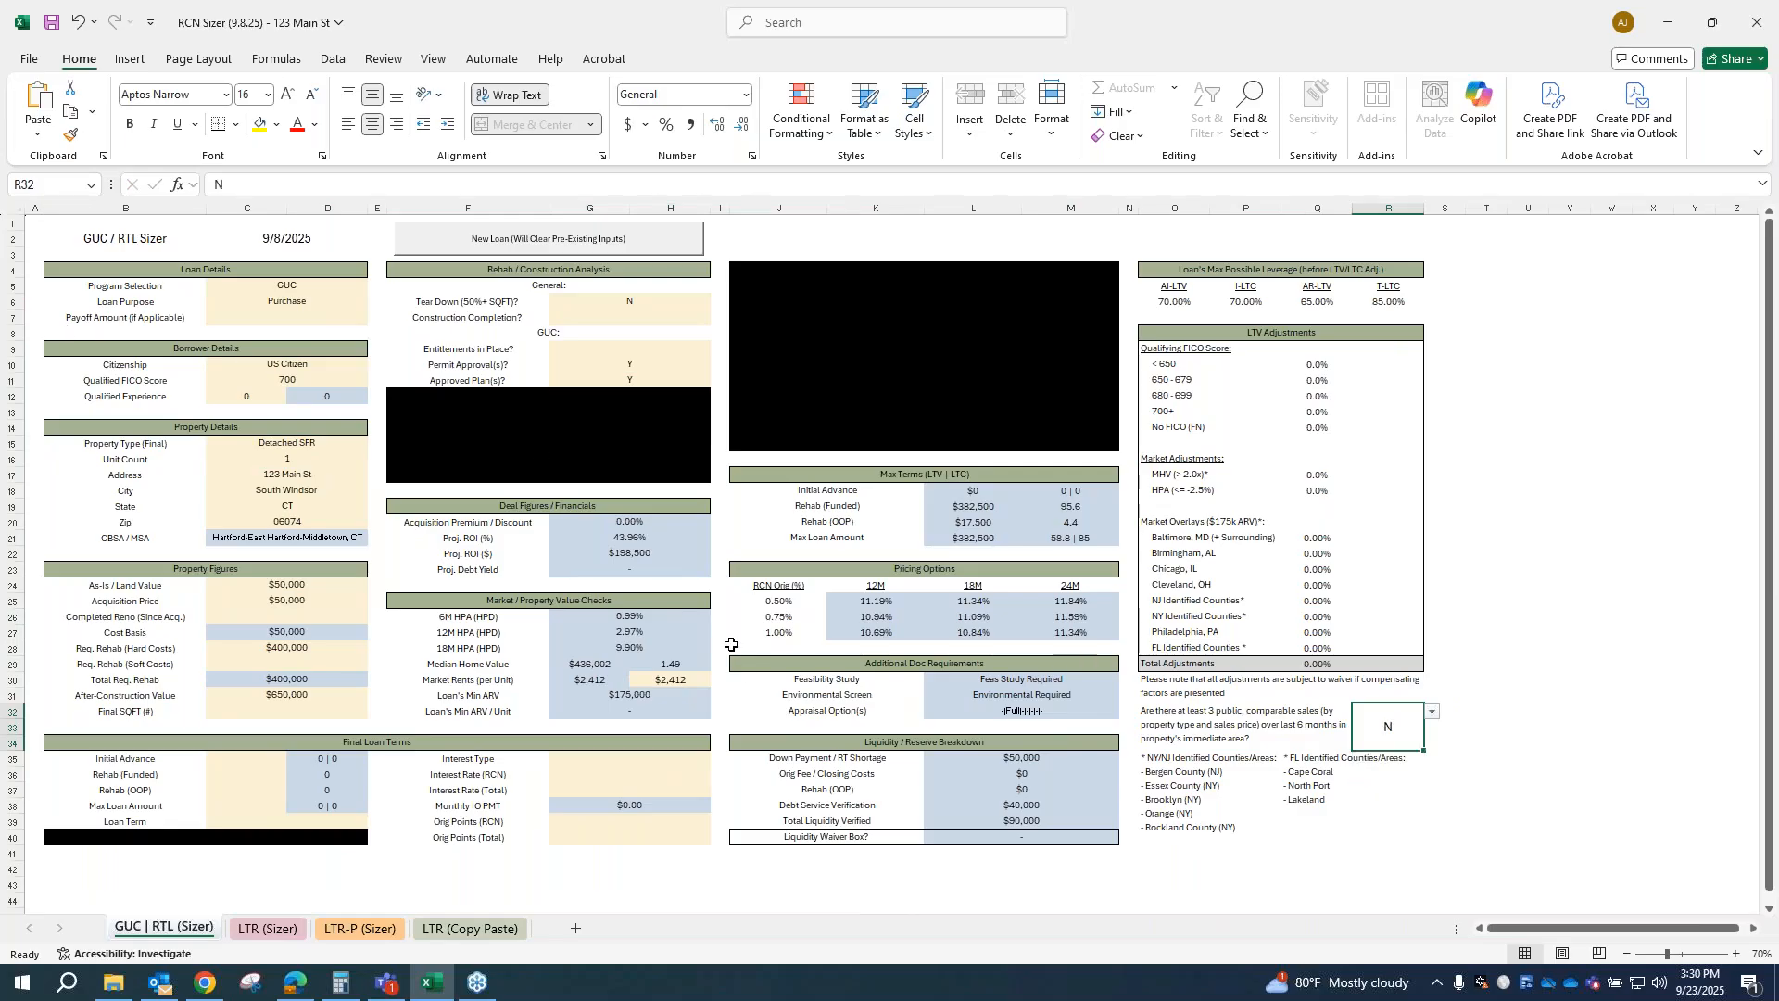
pyautogui.press('Tab')
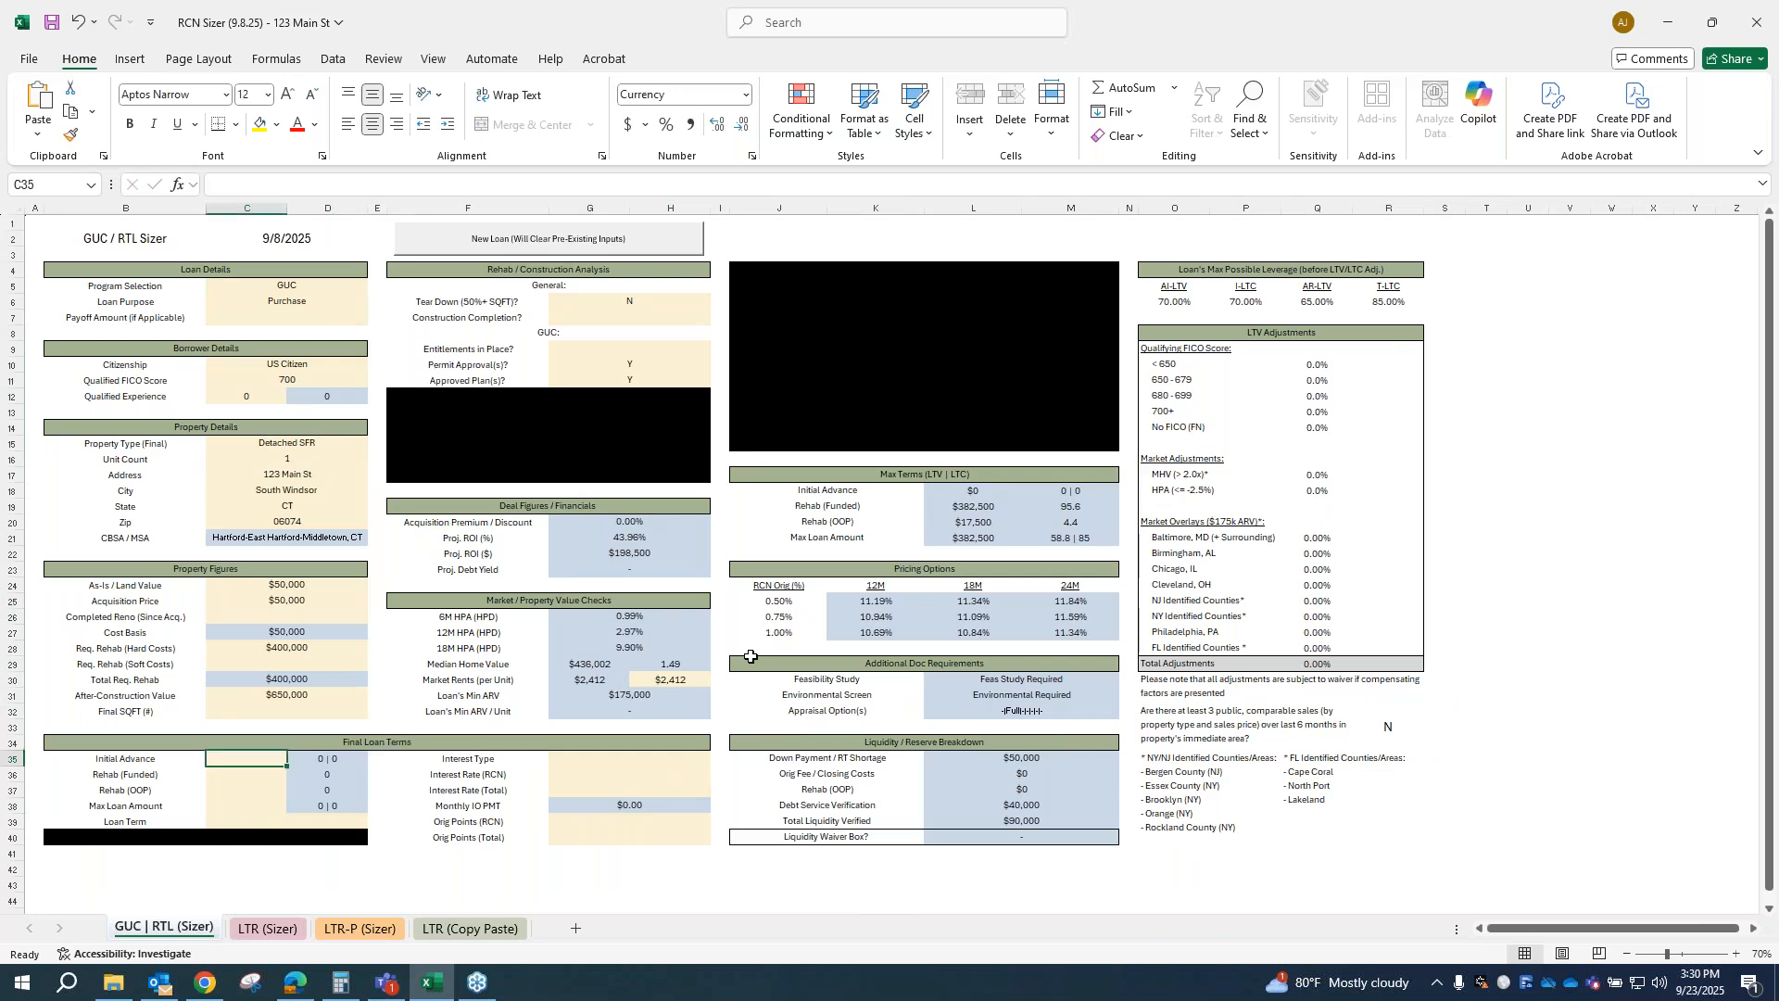